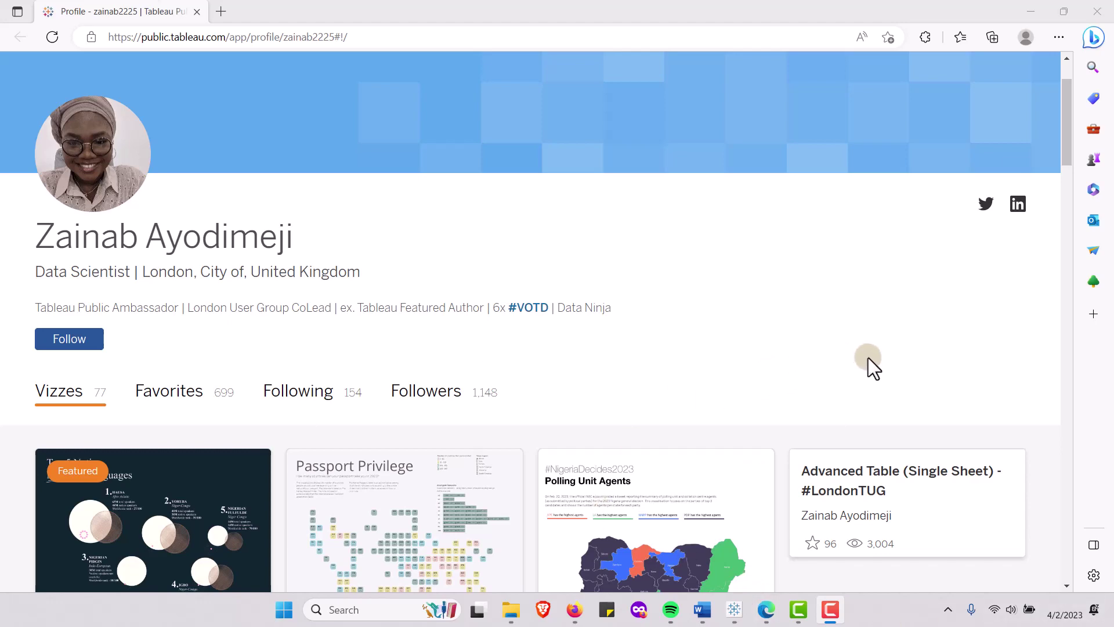
Examine the example Superstore single-sheet table's trend lines and the Coffee Shop Analysis table's bars, markers and trend charts
scroll(868, 357, down, 1)
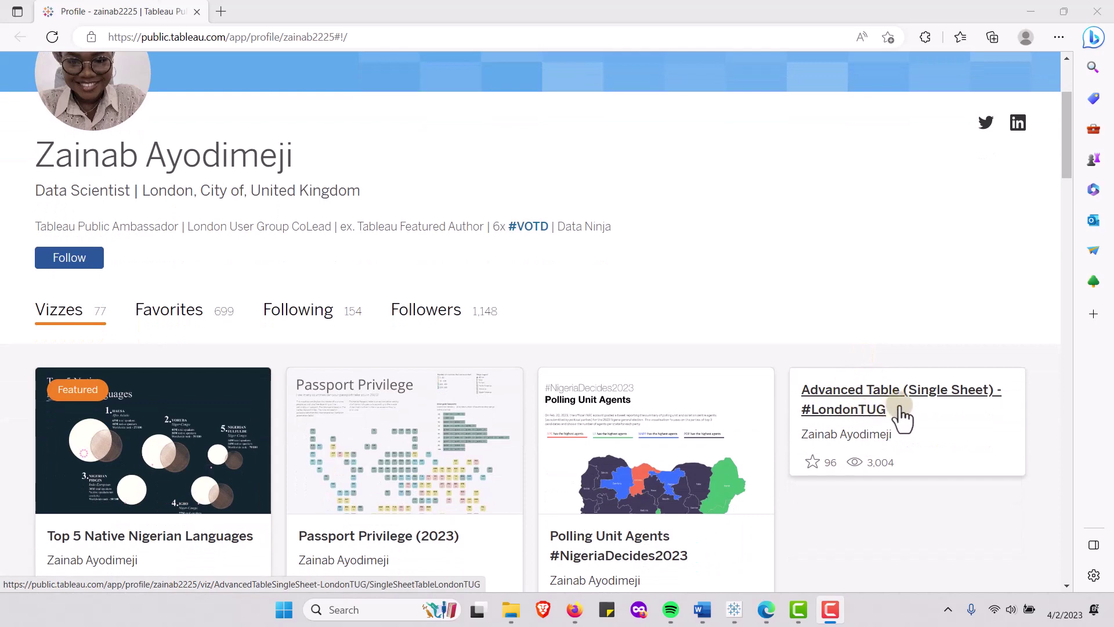
scroll(837, 309, up, 1)
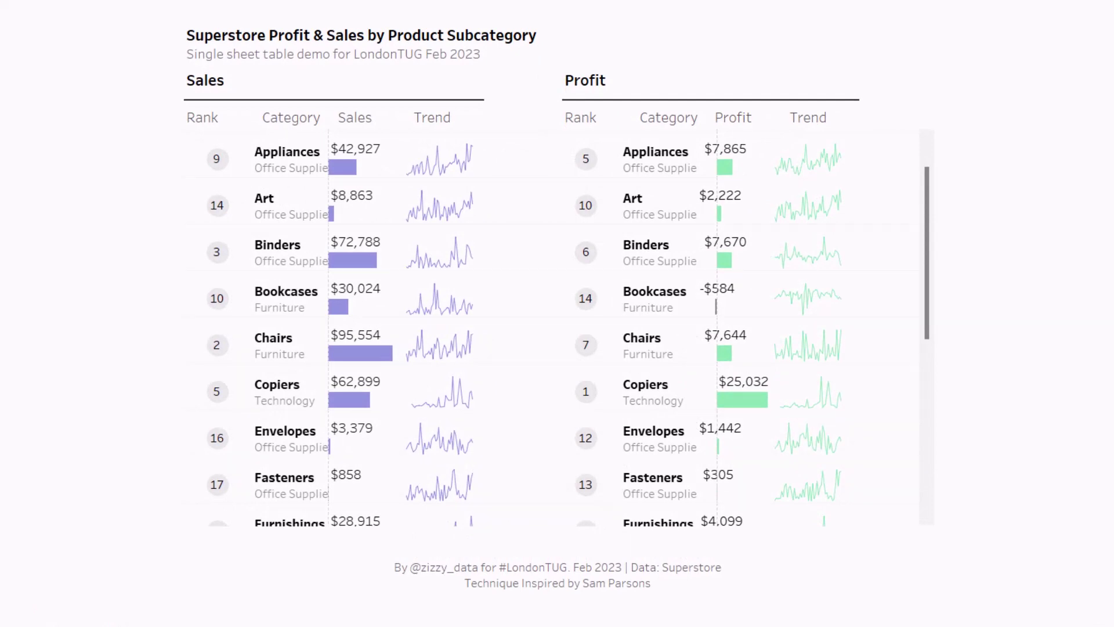
drag(928, 224, 932, 196)
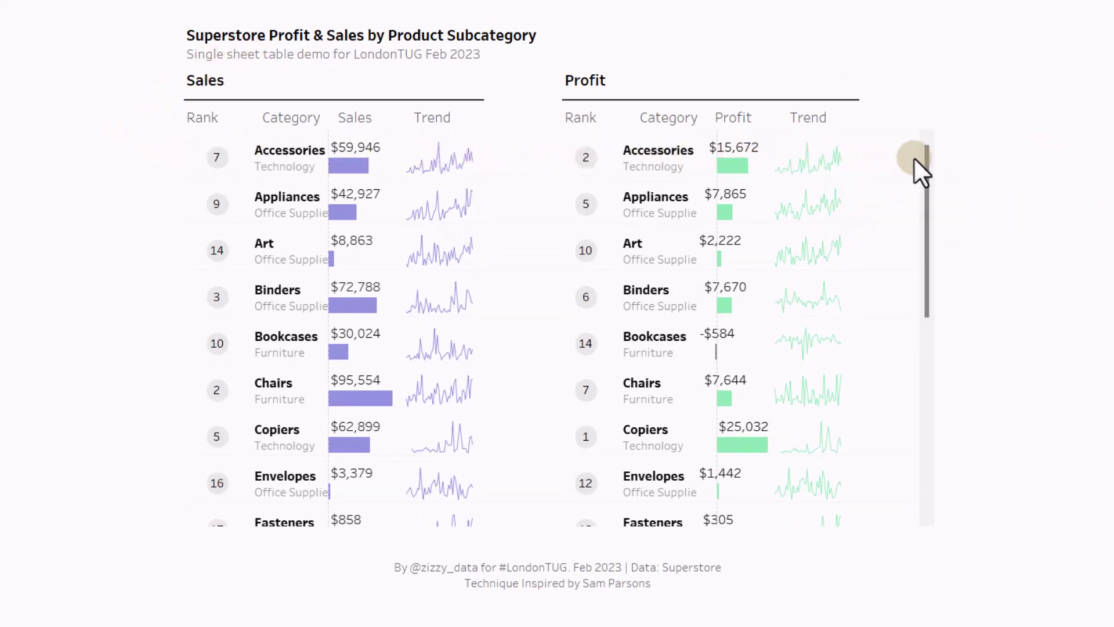
mouse_move(806, 152)
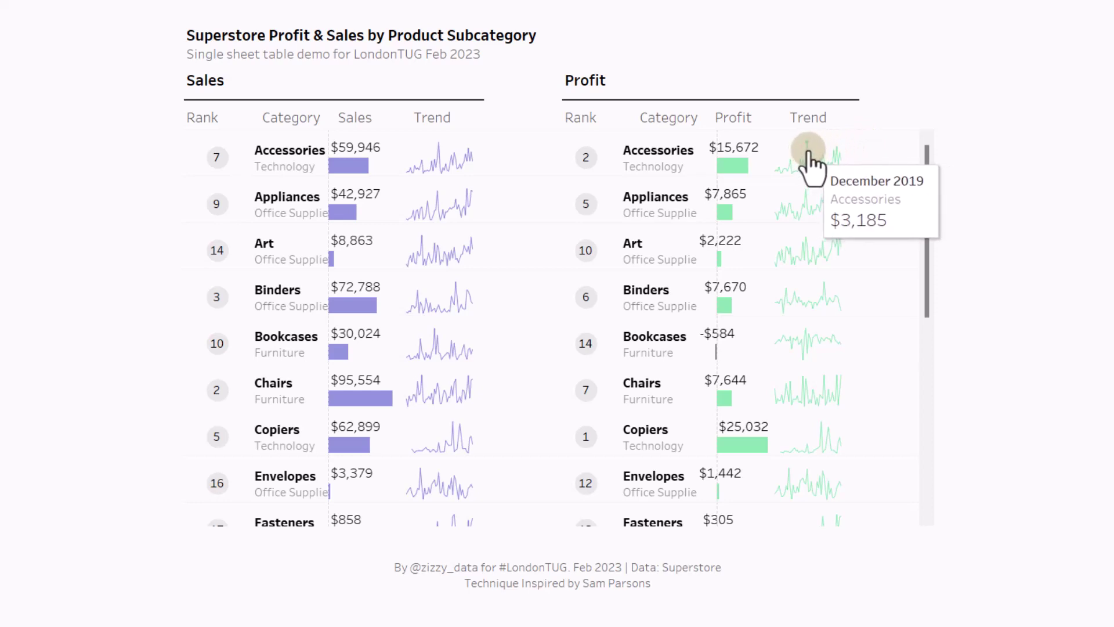
mouse_move(440, 152)
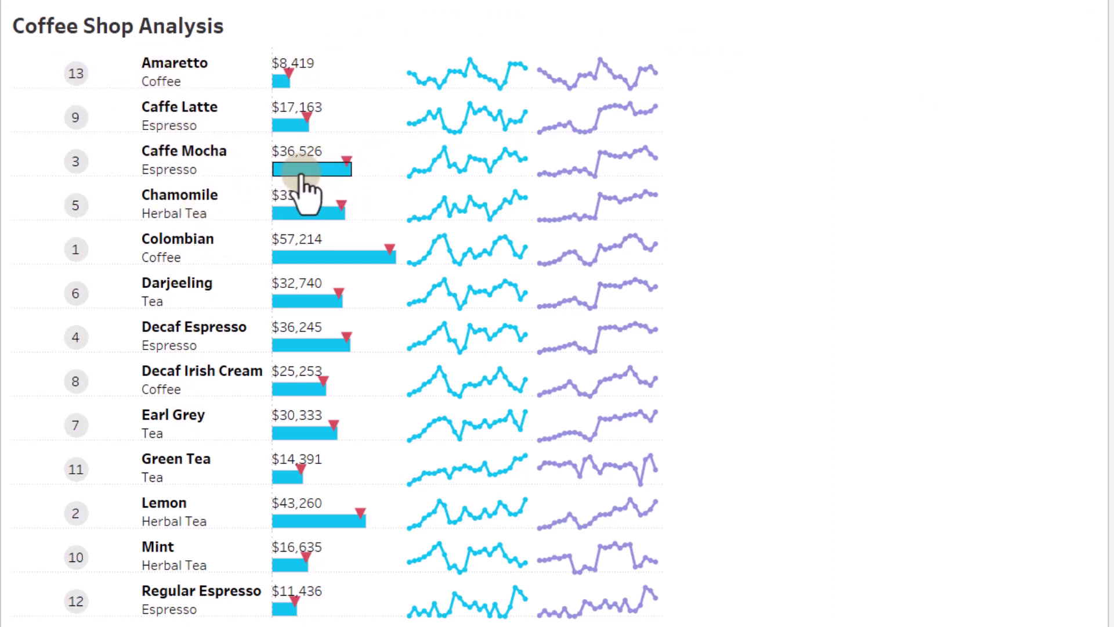
mouse_move(344, 162)
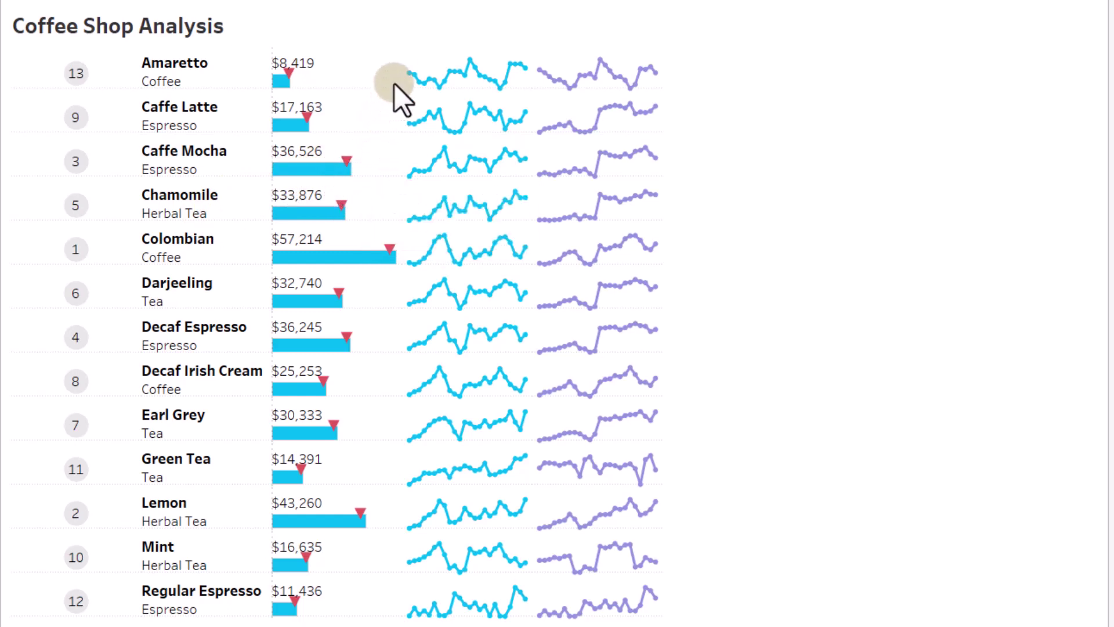
mouse_move(417, 84)
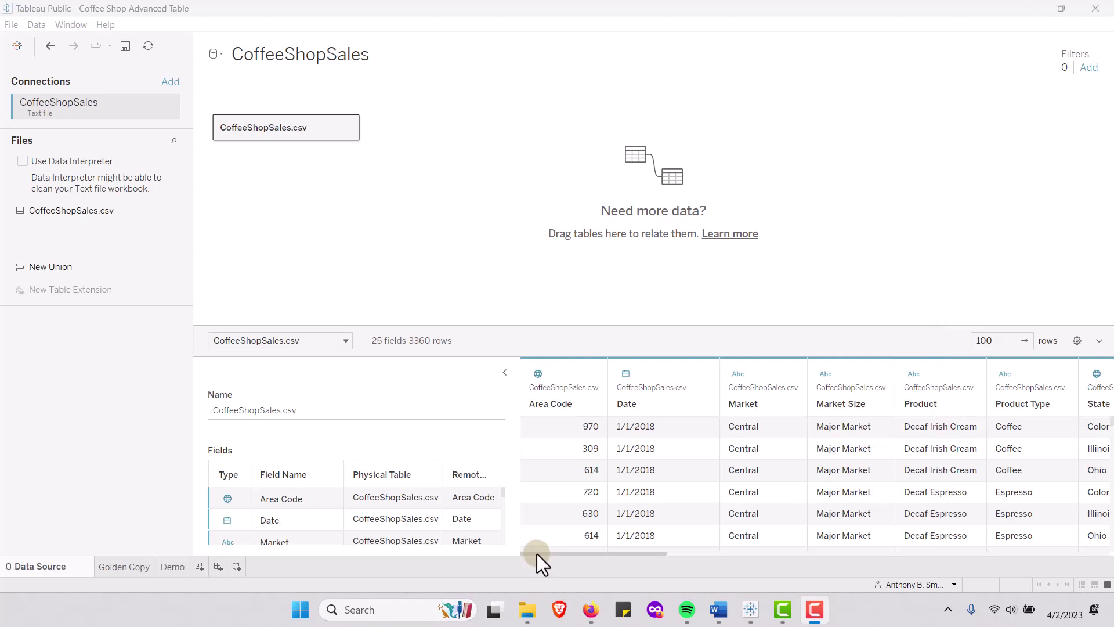
Look through the rows and columns of the CoffeeShopSales.csv data preview, including the measures and calculated fields
scroll(538, 553, down, 1)
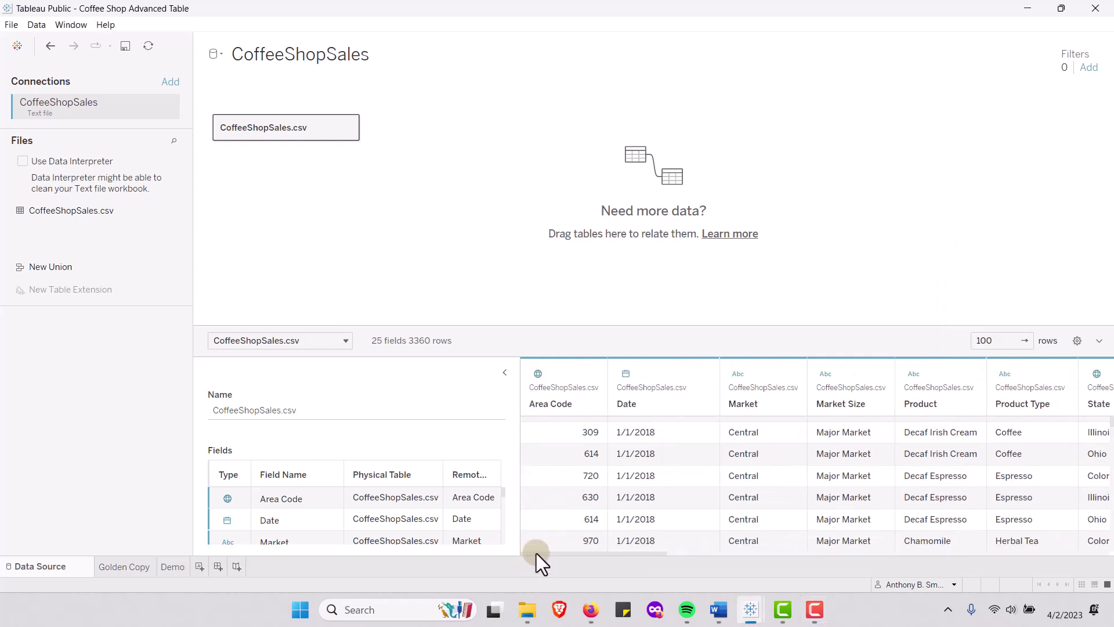
drag(536, 552, 815, 557)
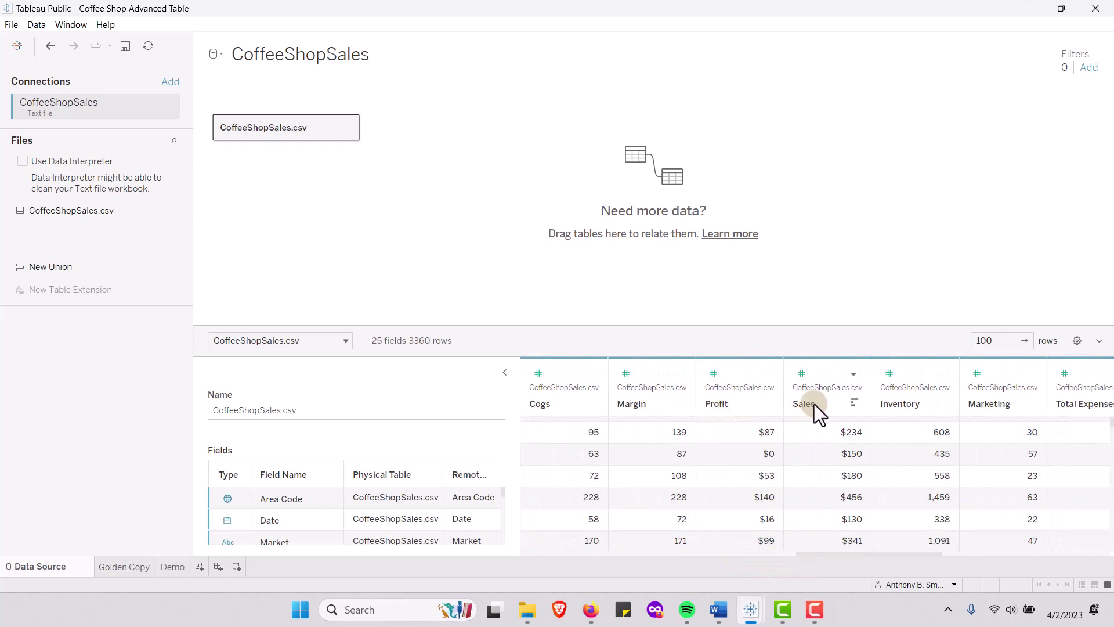
drag(817, 555, 917, 559)
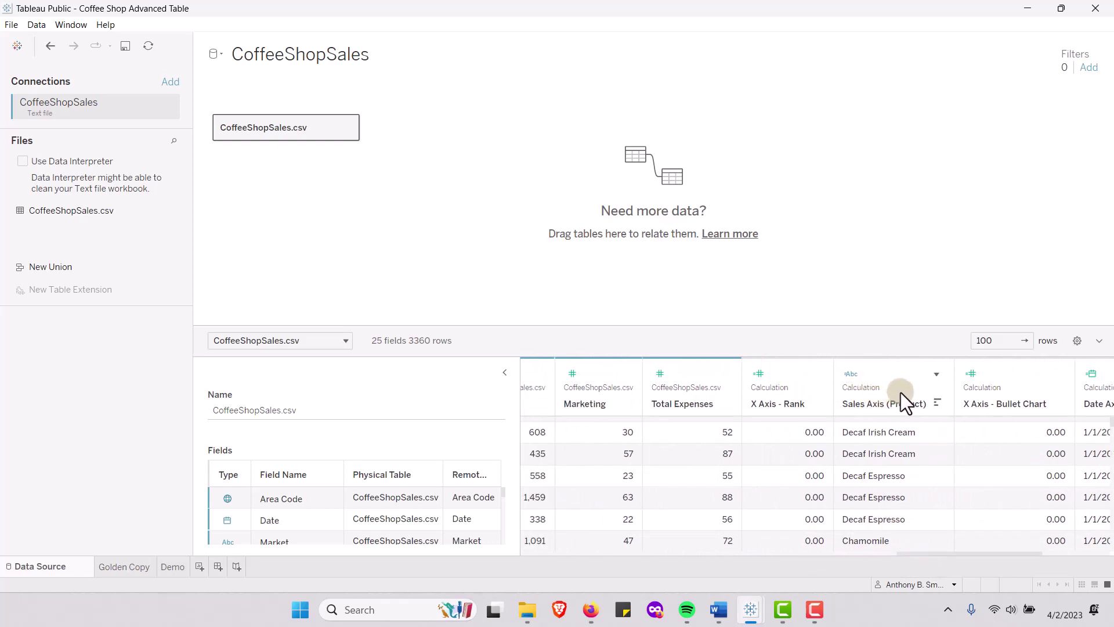
drag(915, 554, 528, 551)
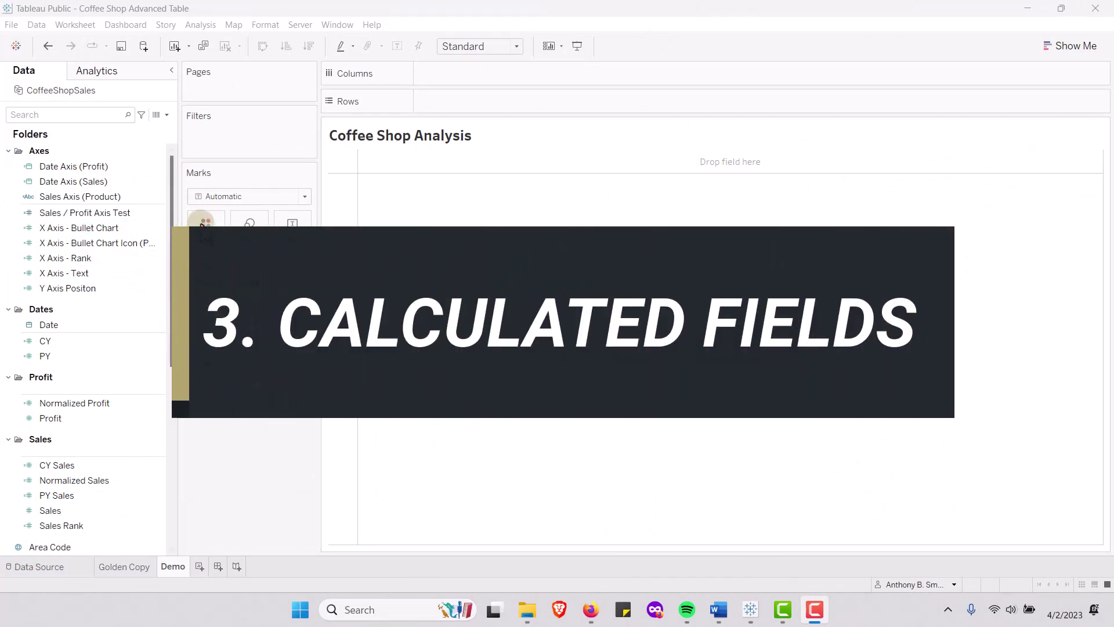
Collapse the Axes, Dates, Profit and Sales folders in the field list
click(84, 168)
click(9, 157)
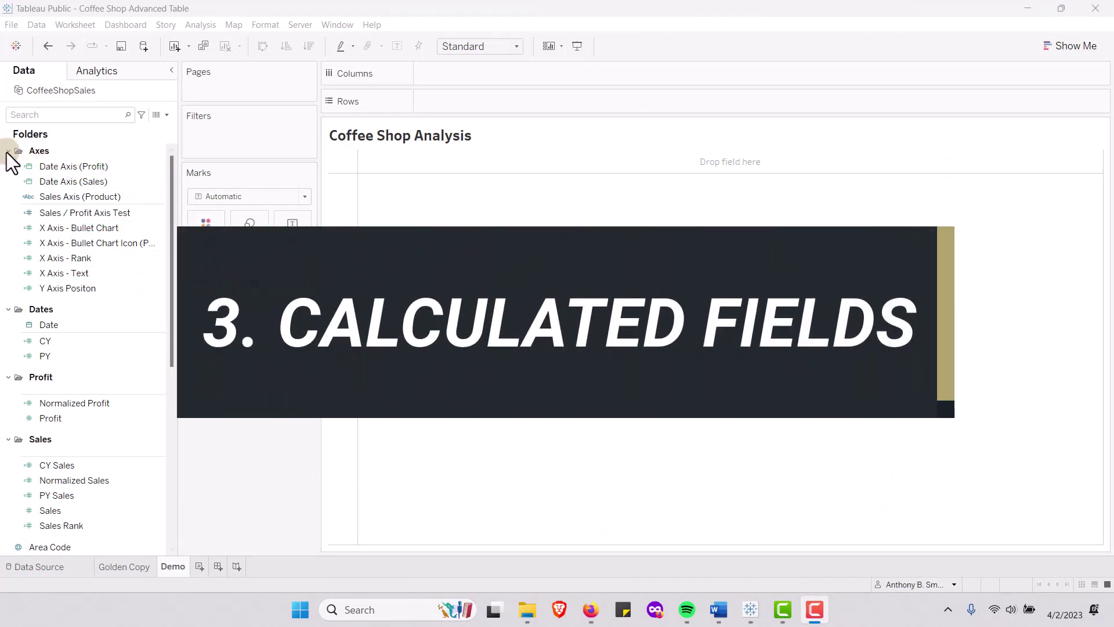
click(7, 152)
click(8, 169)
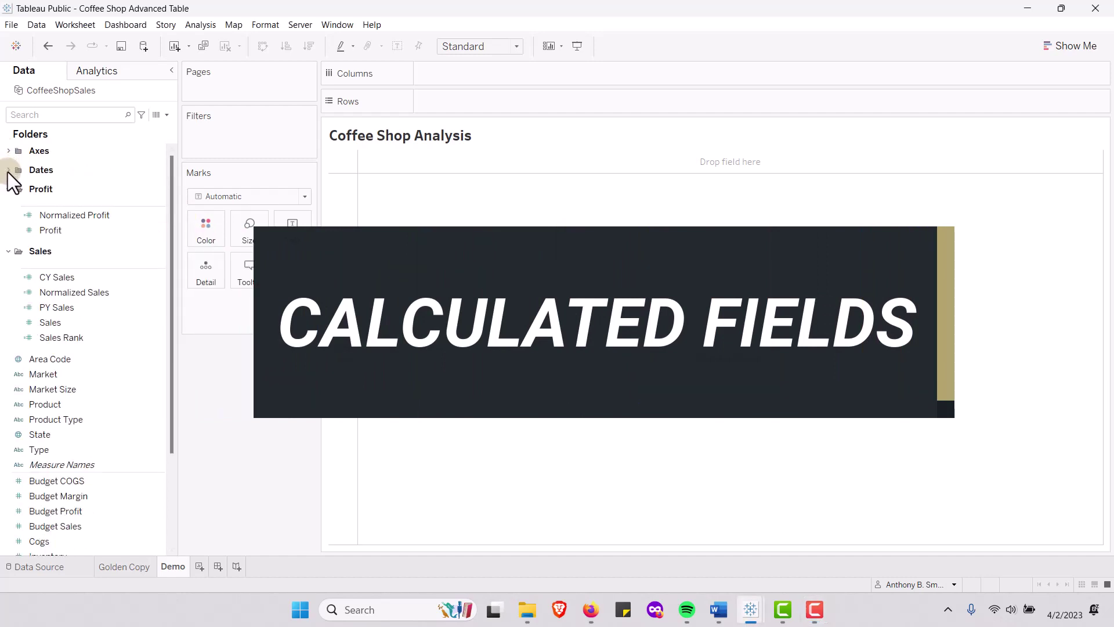
click(8, 189)
click(9, 207)
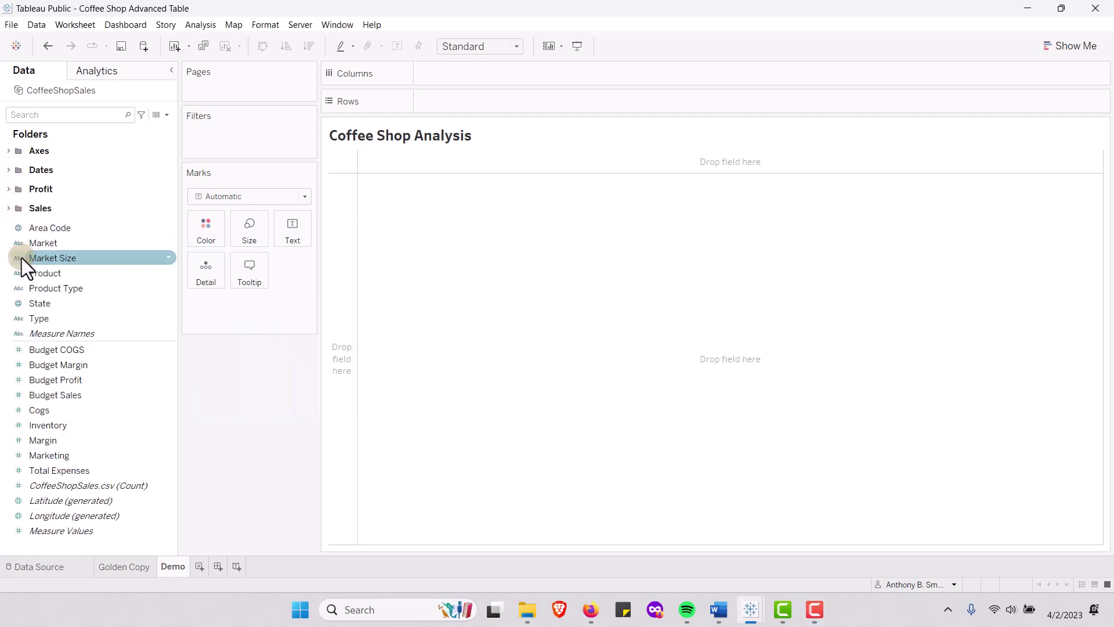
Expand the Axes, Dates and Profit folders to show their calculated fields
click(8, 151)
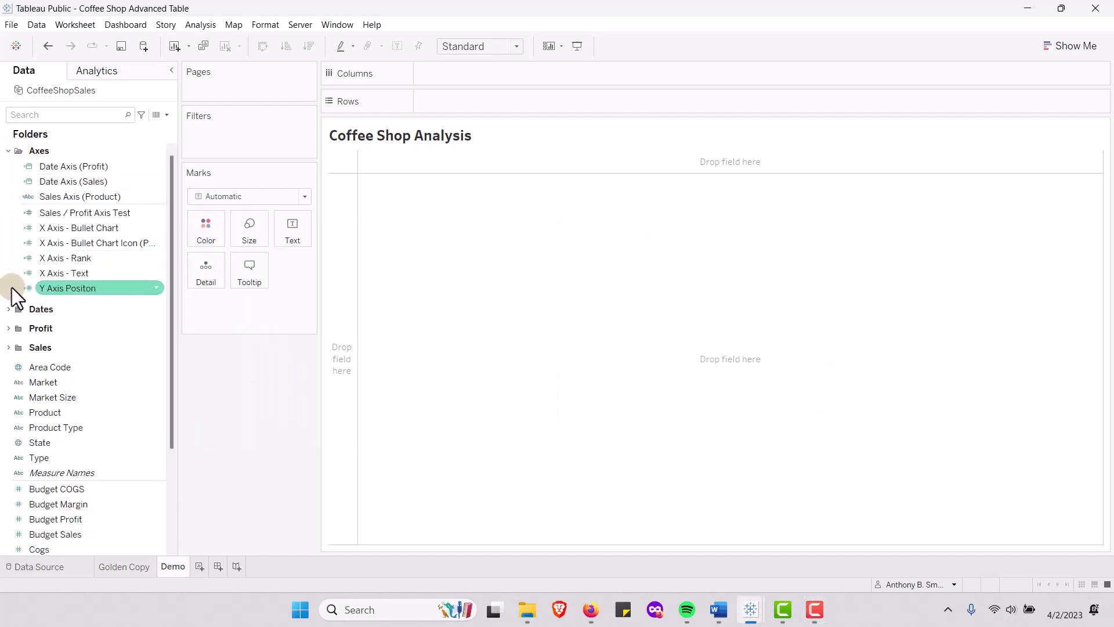
click(8, 308)
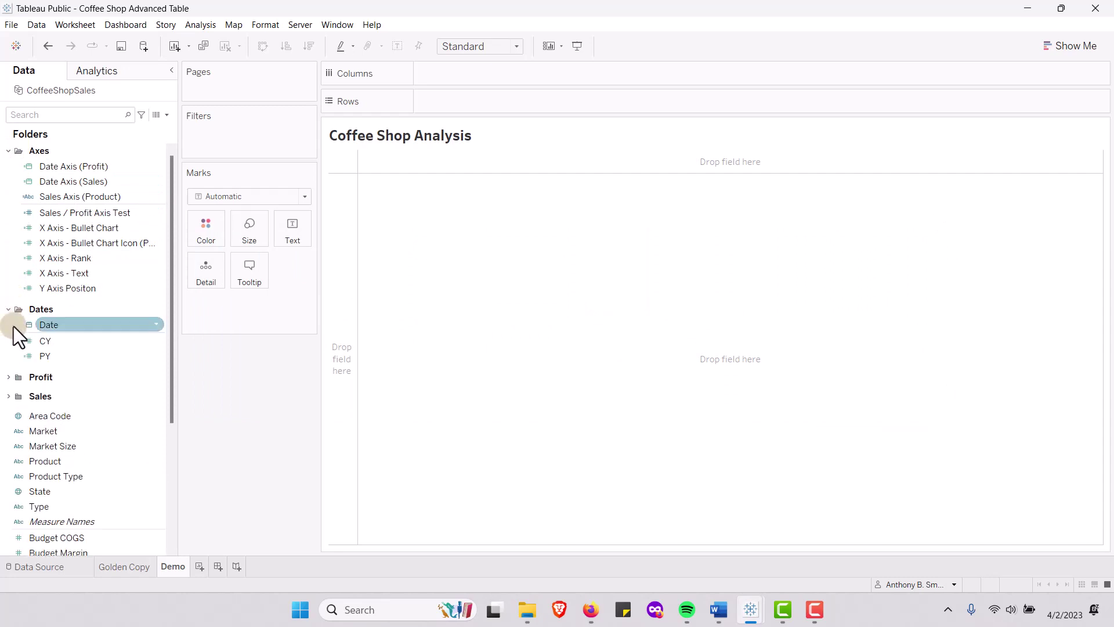
click(8, 378)
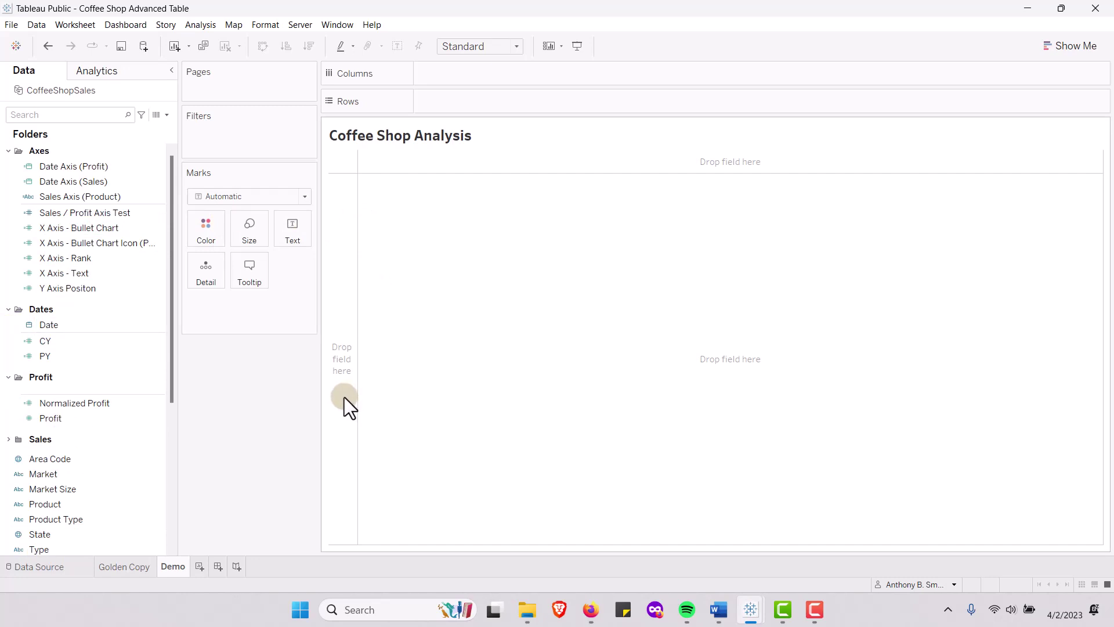
Review the formula of the X Axis - Rank calculated field and add the field to Columns
click(81, 260)
right_click(81, 259)
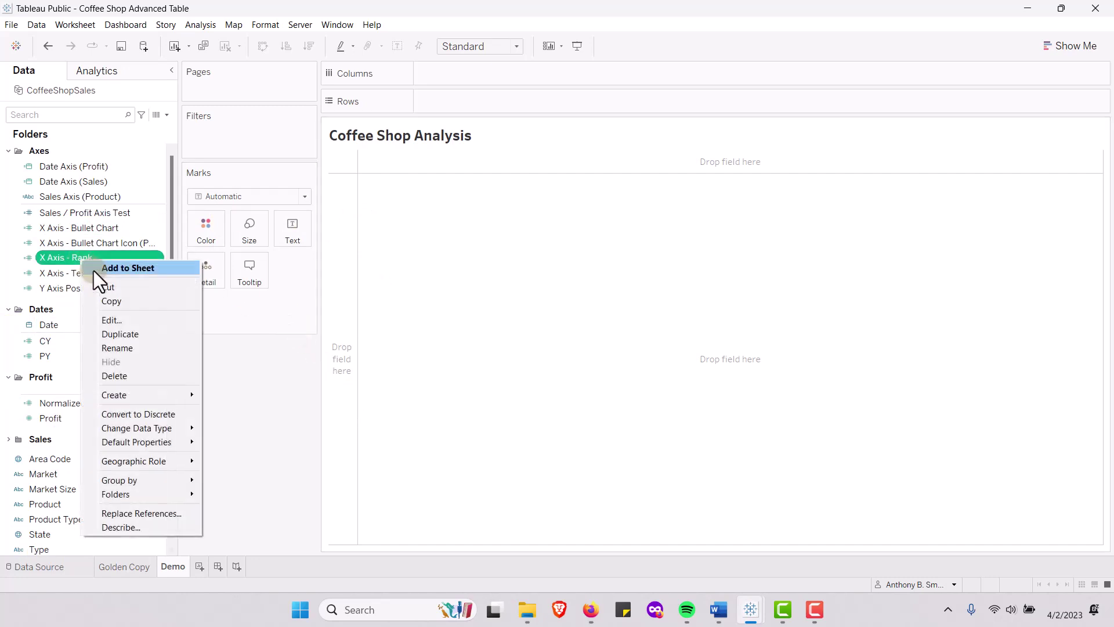
click(120, 322)
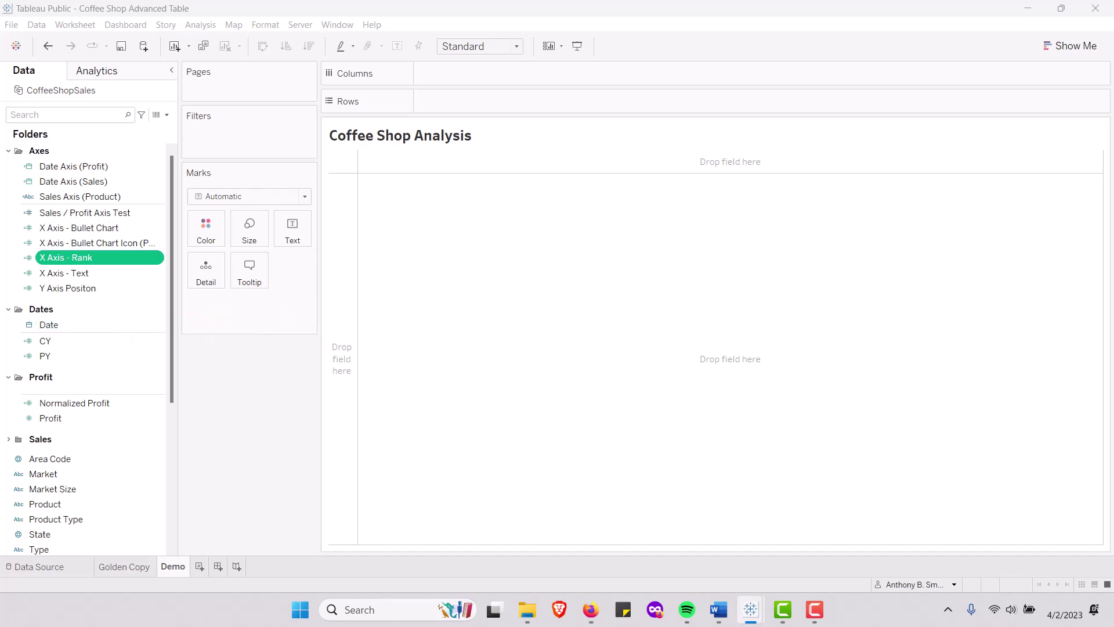
drag(435, 202, 435, 174)
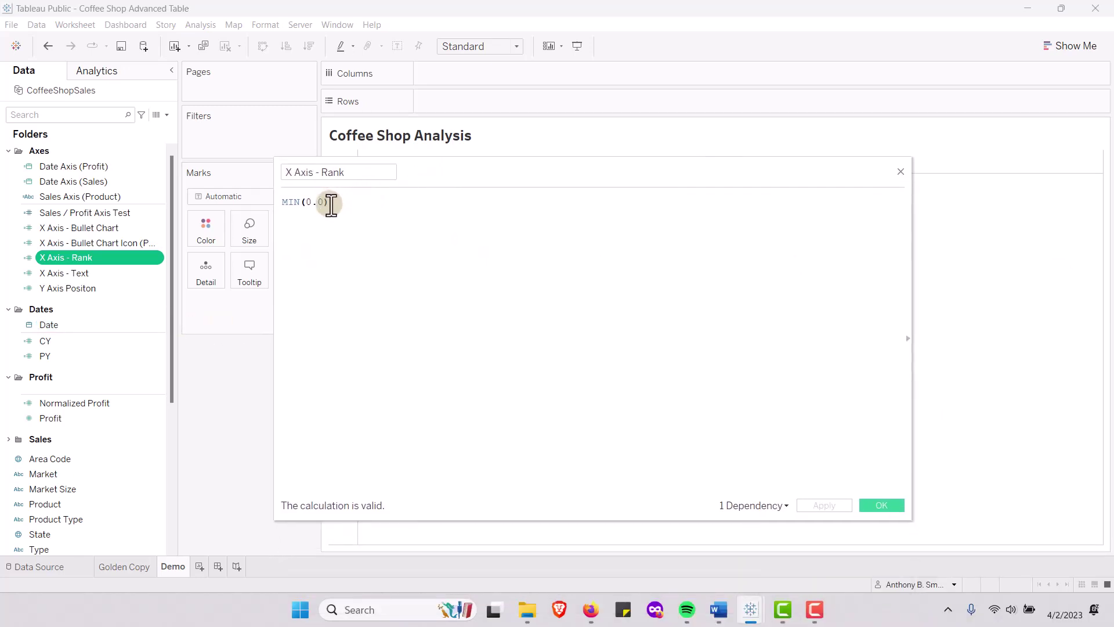
click(882, 506)
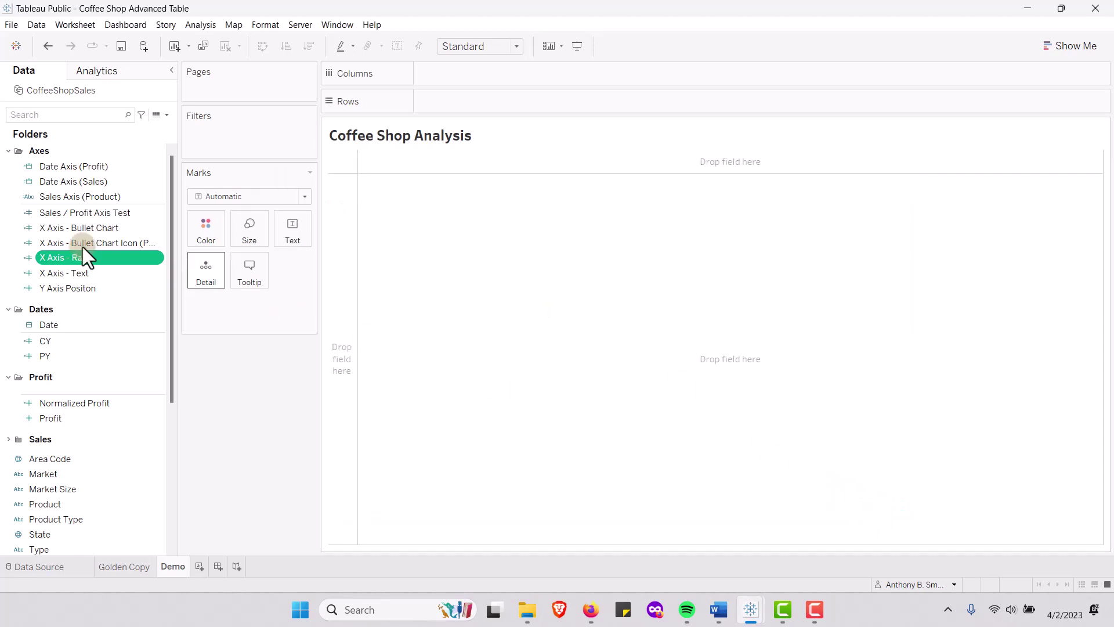
mouse_move(57, 258)
mouse_down()
mouse_move(130, 256)
mouse_move(434, 116)
mouse_move(461, 78)
mouse_up()
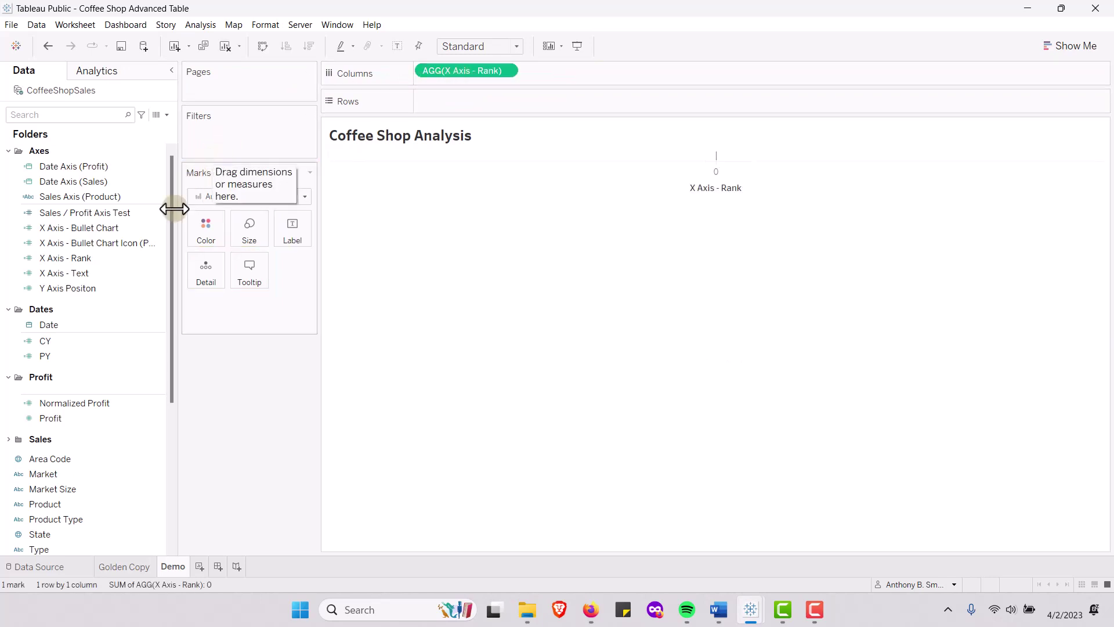
Review the formula of the X Axis - Text calculated field and add the field to Columns after X Axis - Rank
right_click(86, 275)
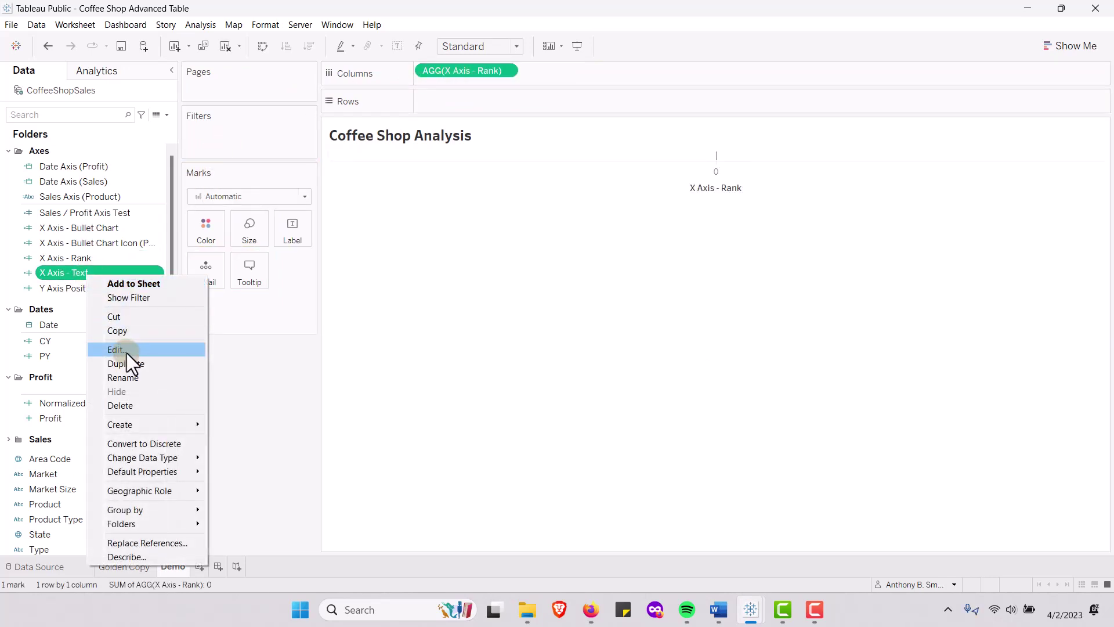
click(125, 351)
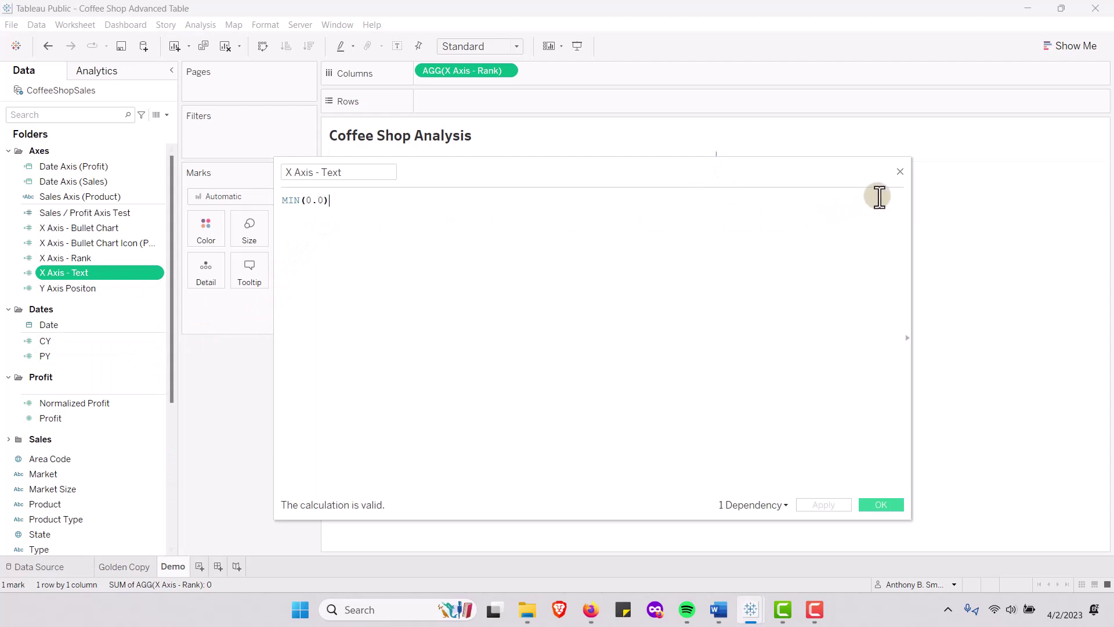
click(900, 172)
drag(89, 271, 586, 78)
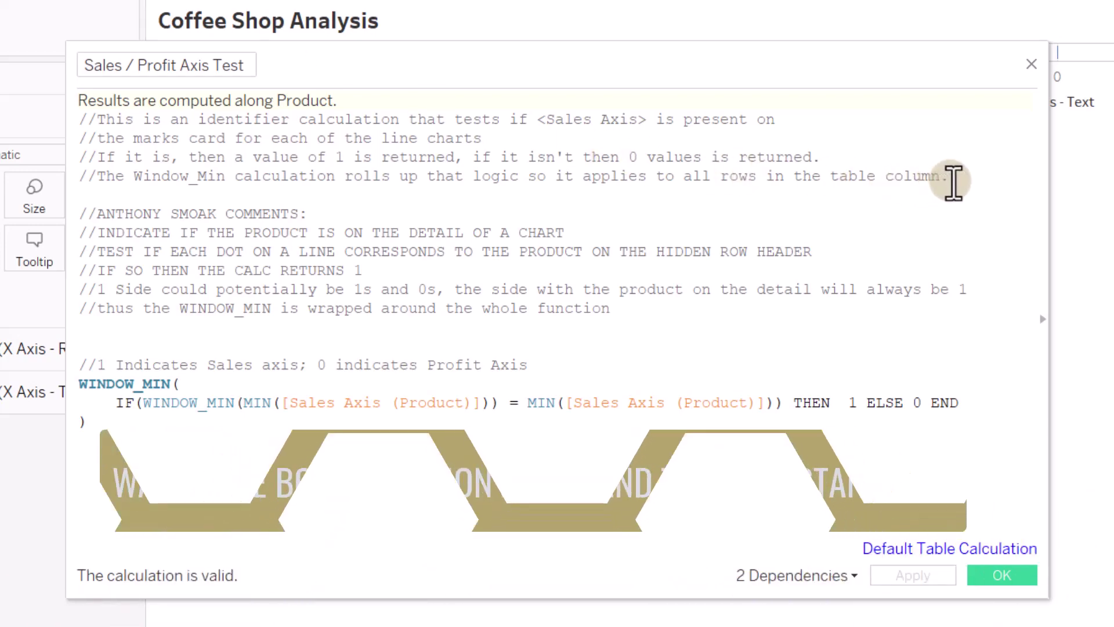
Examine the explanatory comments and the WINDOW_MIN formula in the Sales / Profit Axis Test calculation
drag(950, 175, 64, 108)
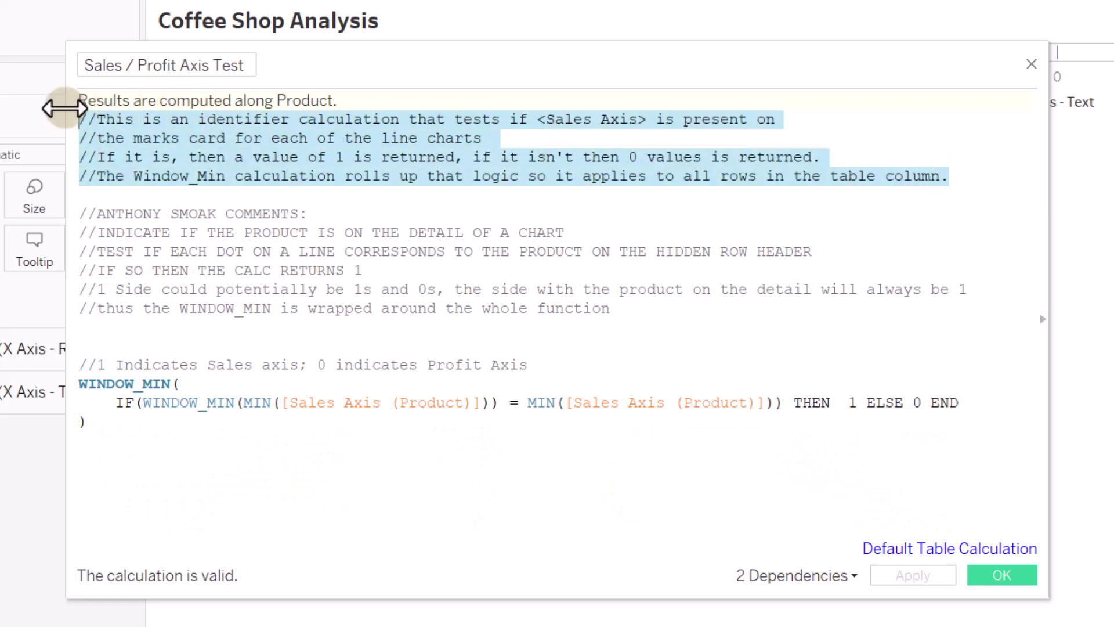
click(314, 209)
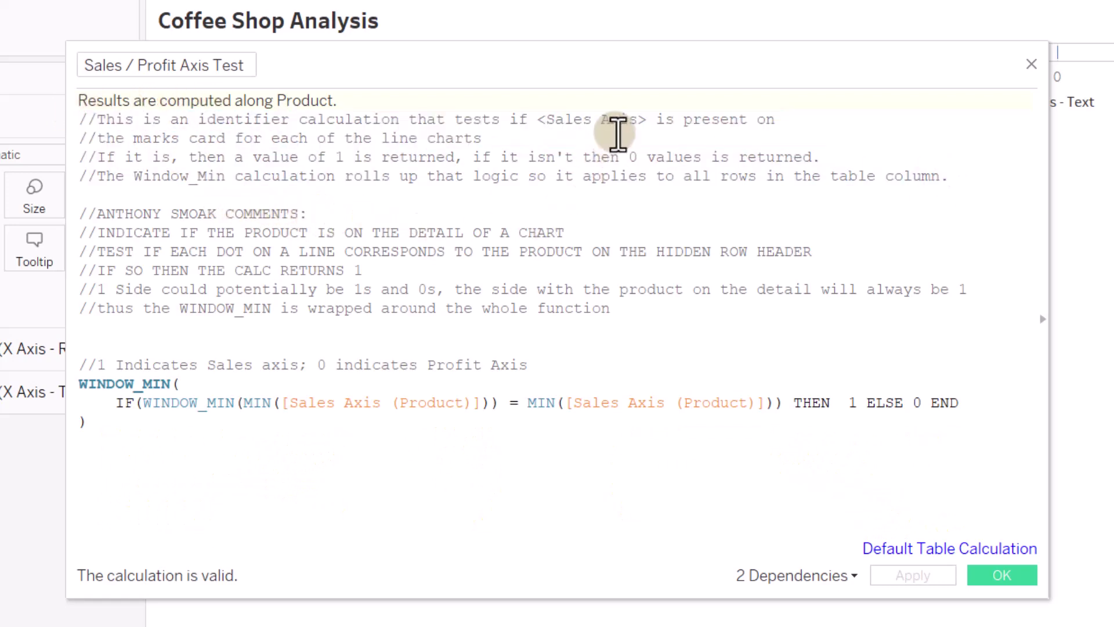
drag(90, 424, 62, 386)
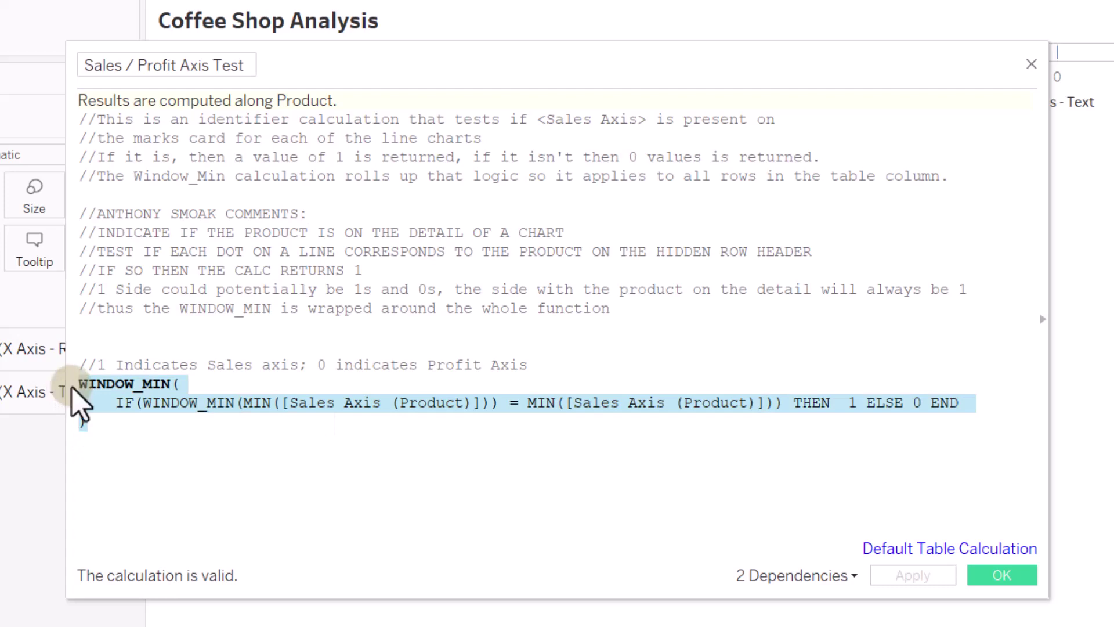
click(569, 222)
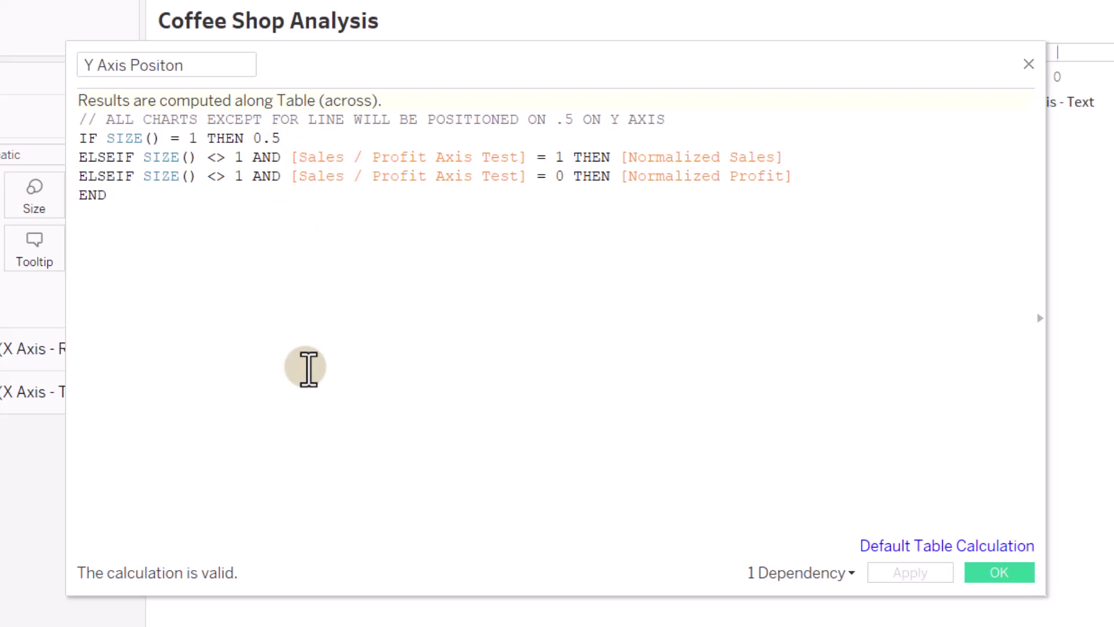
Examine the Y Axis Positon formula: its SIZE() conditions, Sales / Profit Axis Test comparisons, and Normalized Sales and Normalized Profit results
double_click(238, 165)
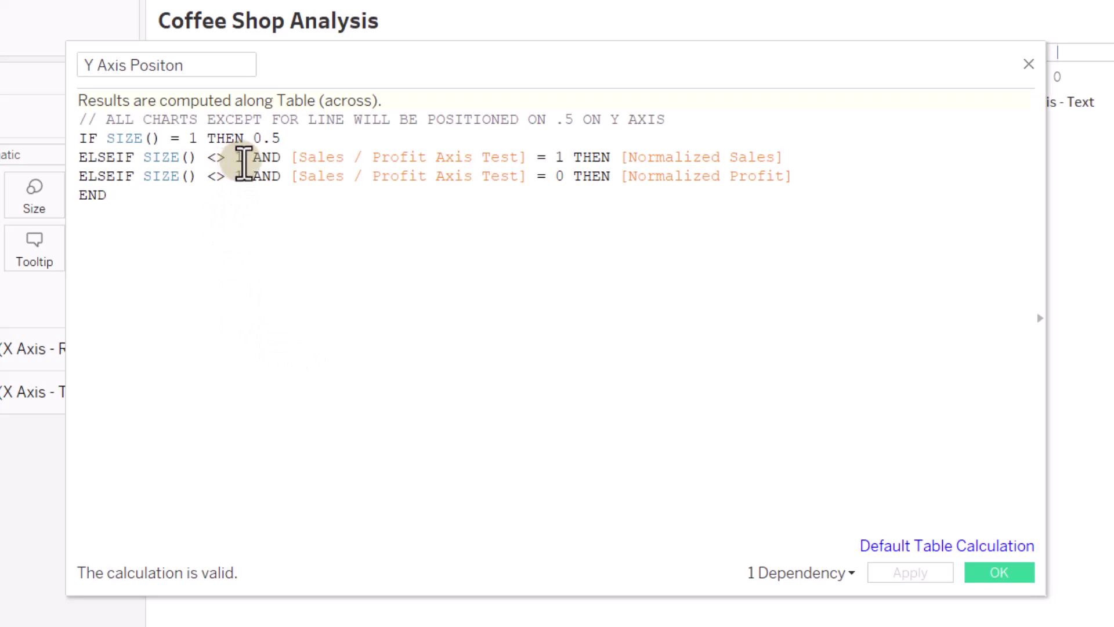
drag(206, 166, 150, 162)
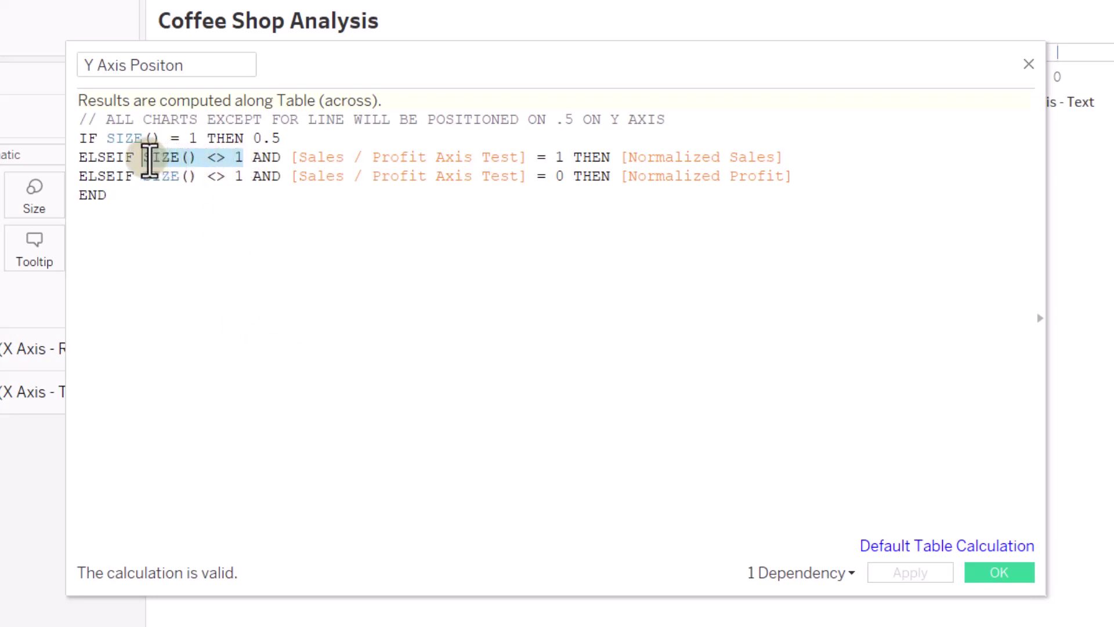
click(268, 298)
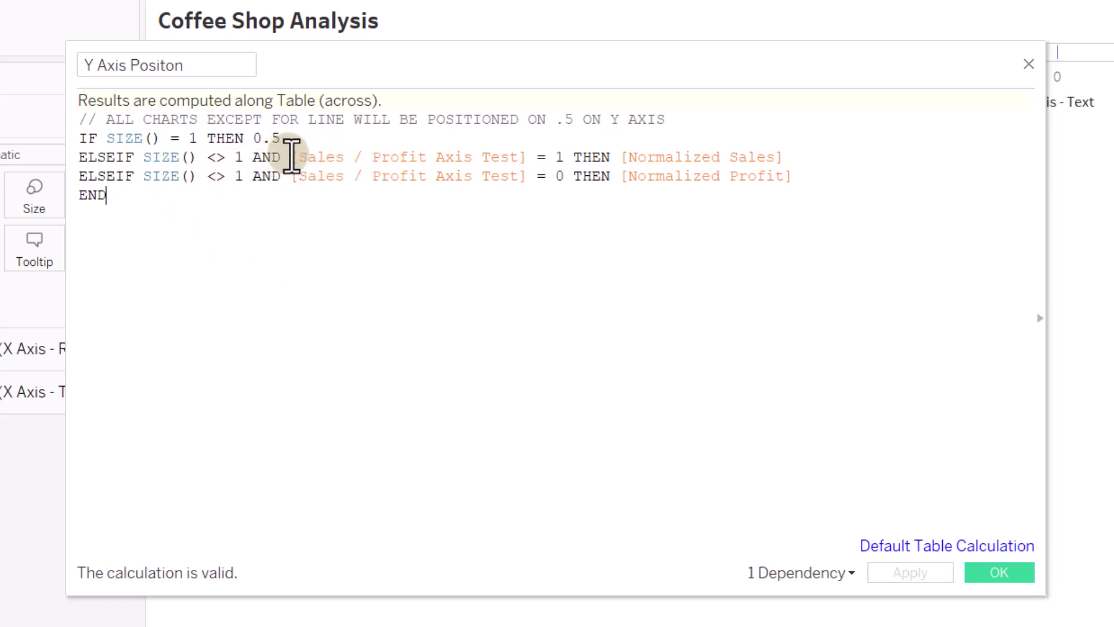
drag(291, 157, 567, 158)
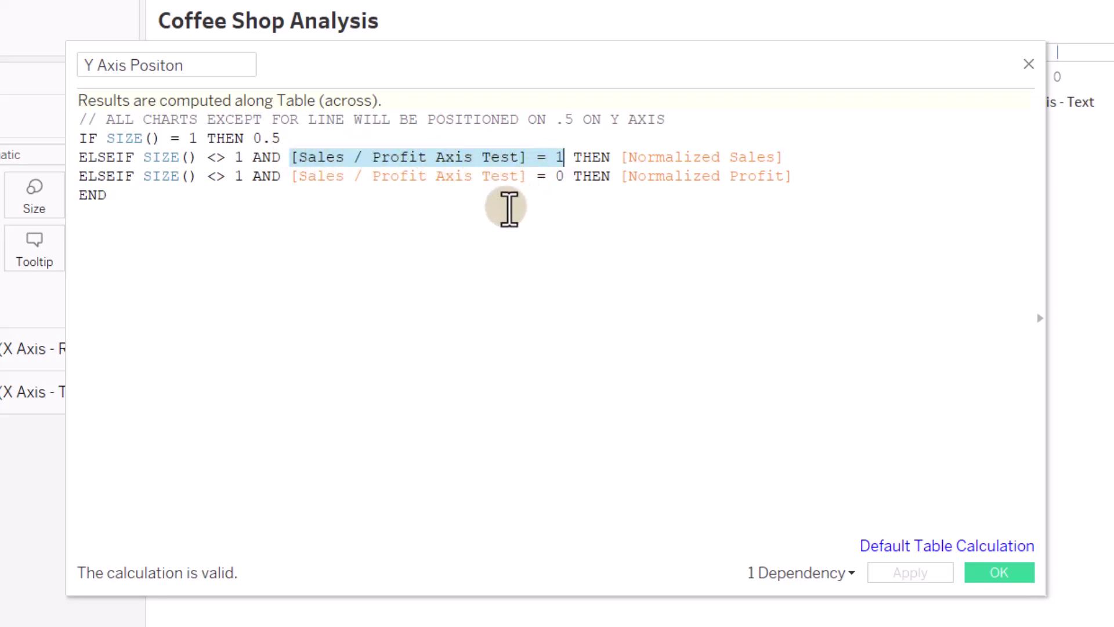
click(503, 216)
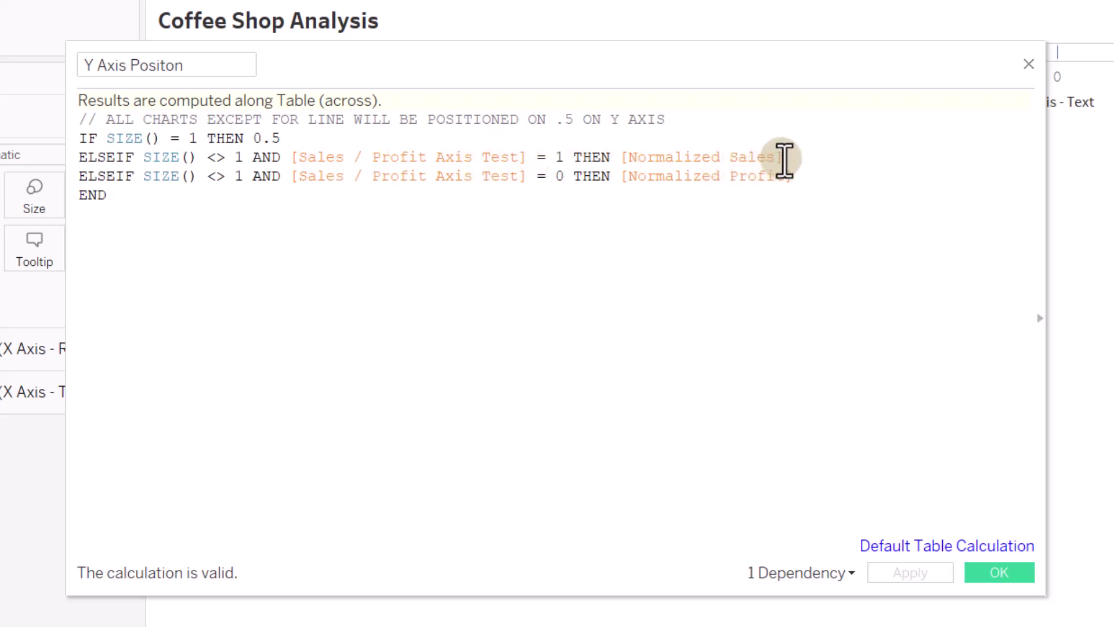
drag(781, 157, 618, 158)
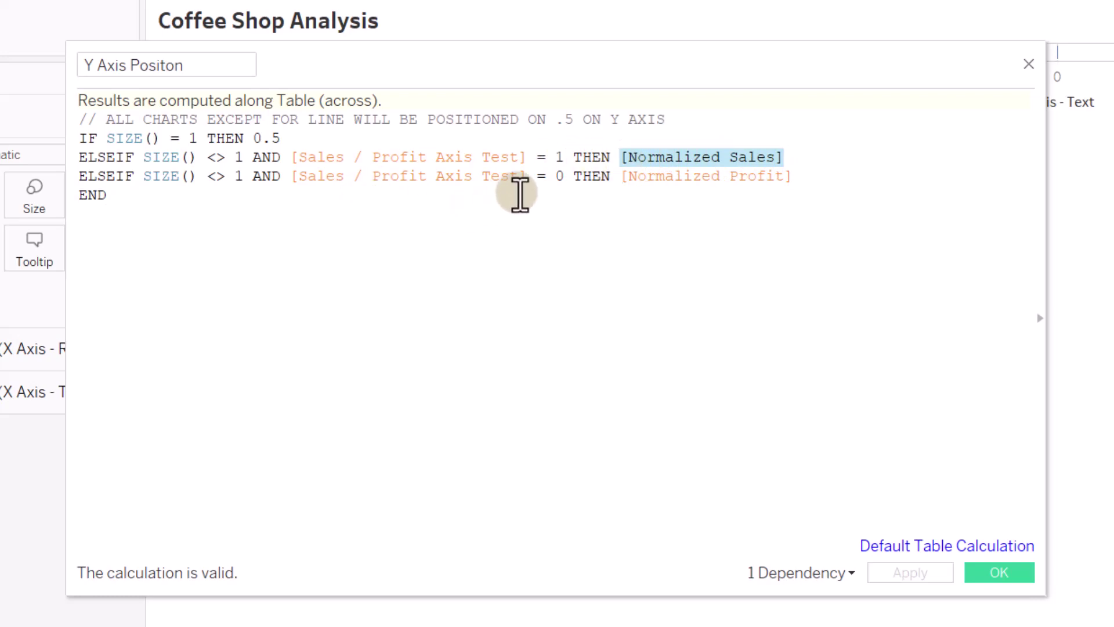
drag(526, 177, 316, 177)
click(794, 177)
drag(762, 177, 599, 182)
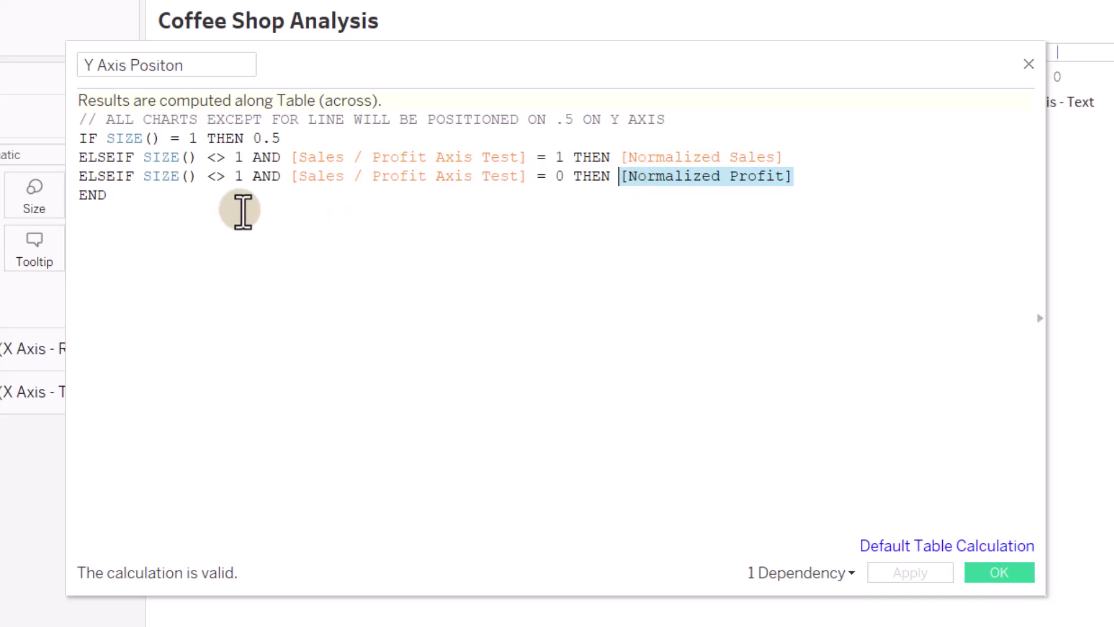
click(241, 209)
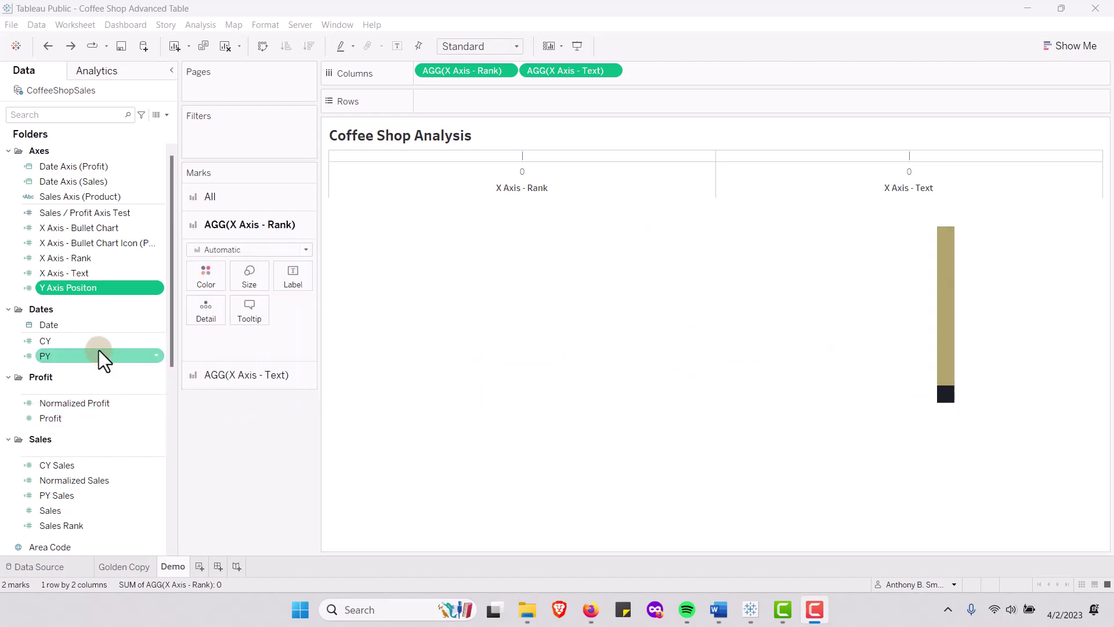
Add the Product dimension to Rows and place the Y Axis Positon calculated field after it
scroll(99, 350, down, 3)
scroll(99, 350, down, 1)
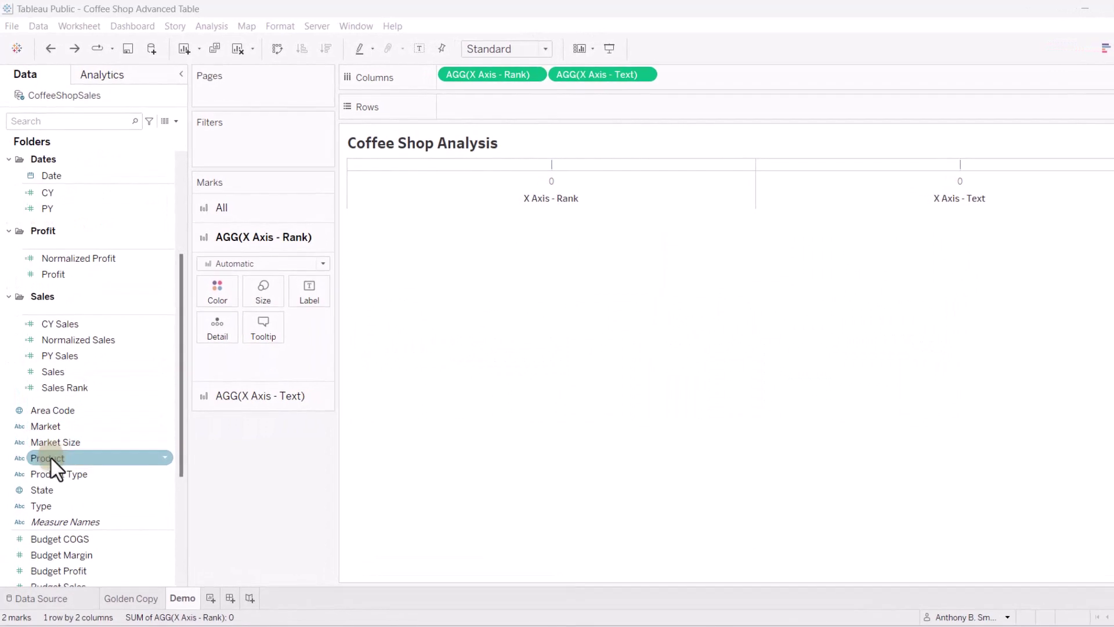
drag(47, 432, 461, 106)
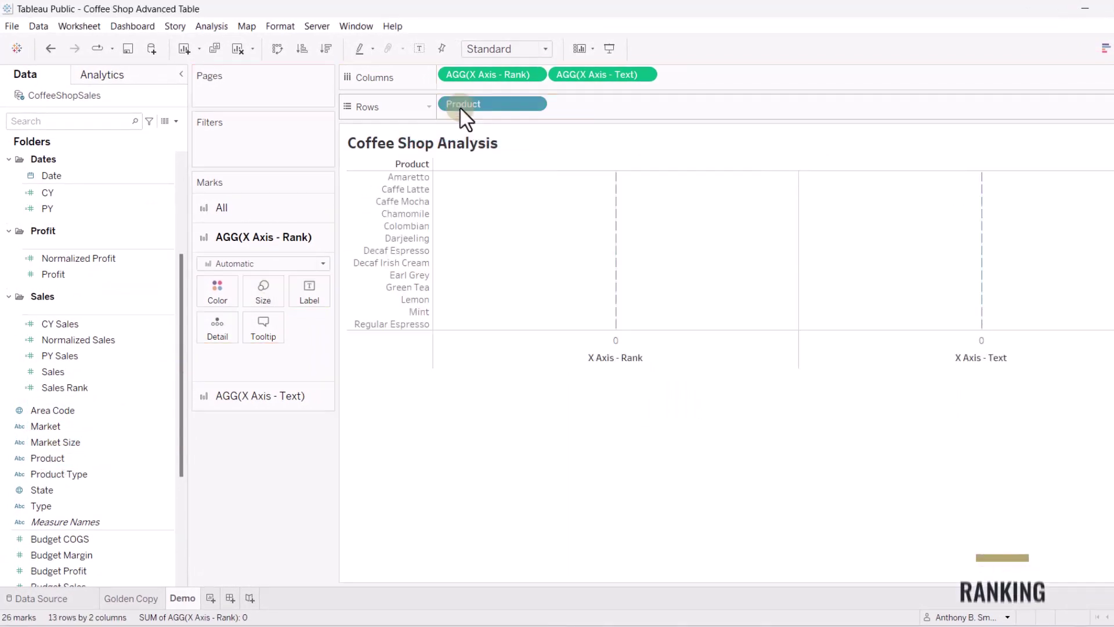
scroll(116, 316, up, 3)
drag(103, 303, 594, 106)
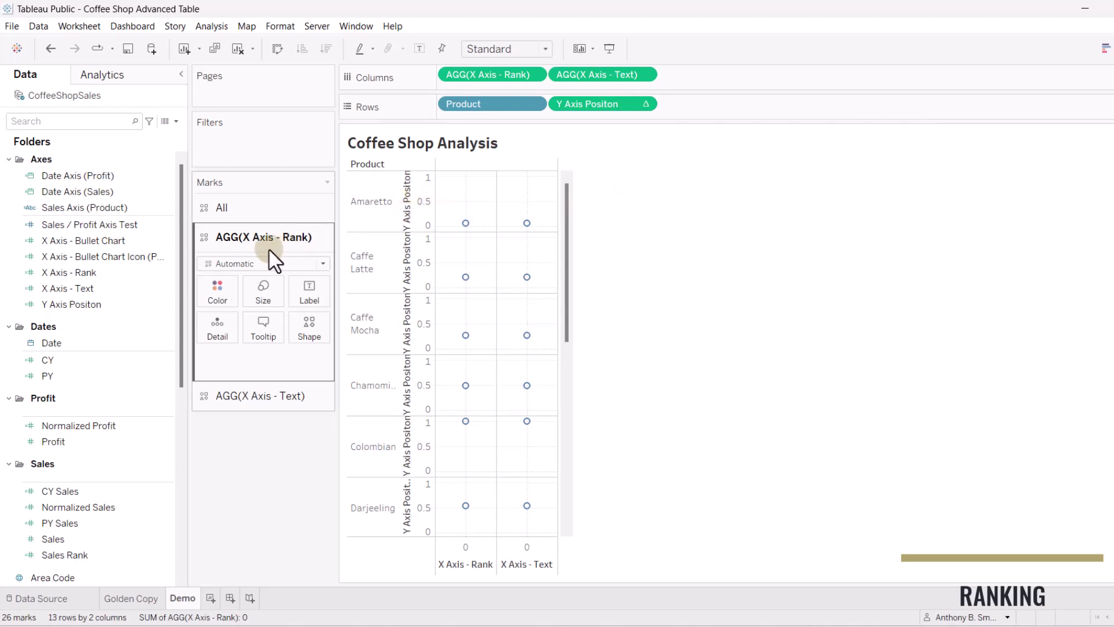
Format the X Axis - Rank marks as enlarged light grey circles
click(321, 265)
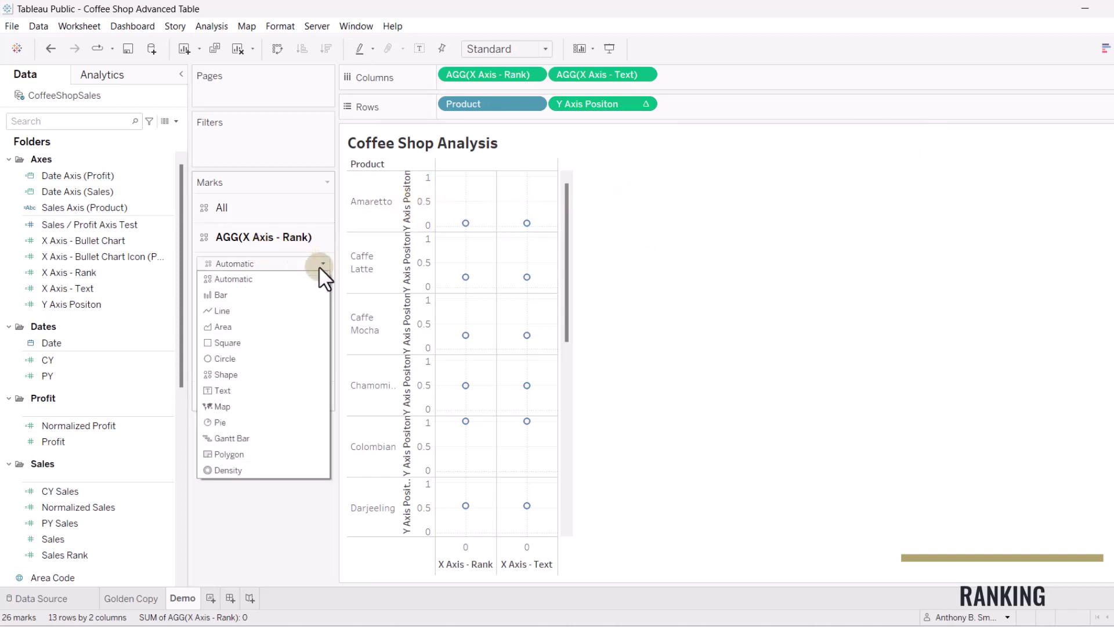
click(228, 358)
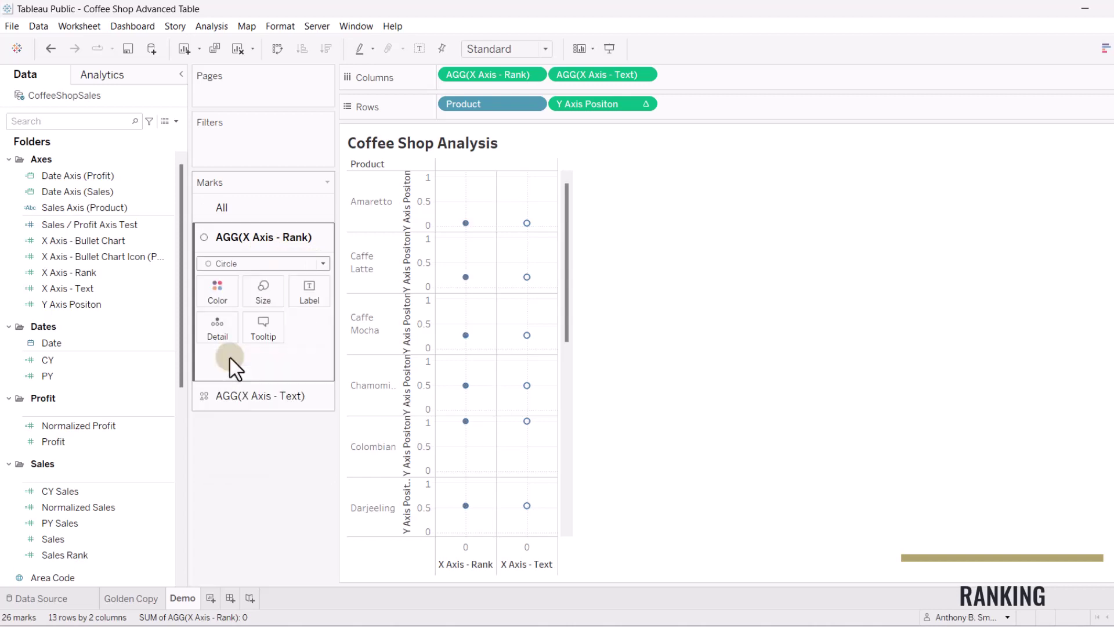
click(218, 290)
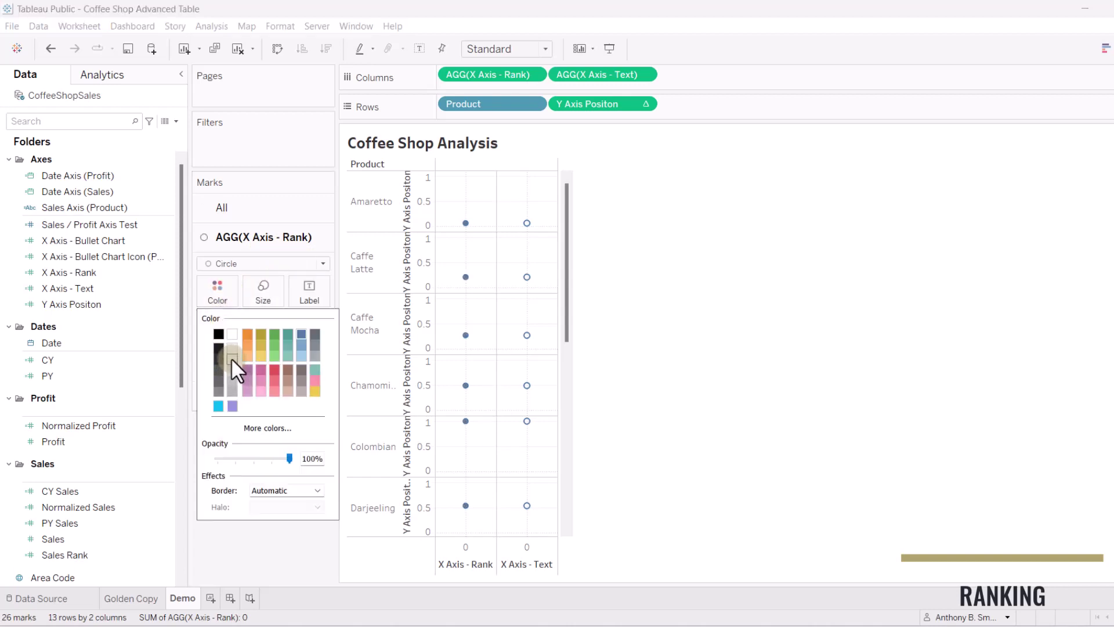
click(231, 357)
click(255, 299)
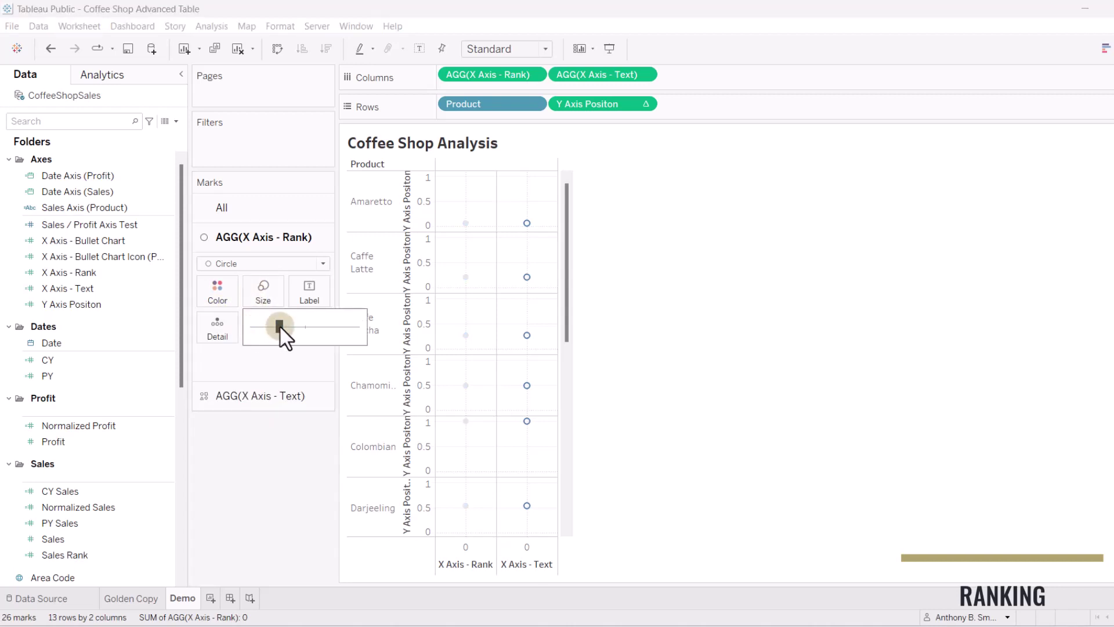
drag(279, 326, 316, 327)
click(274, 451)
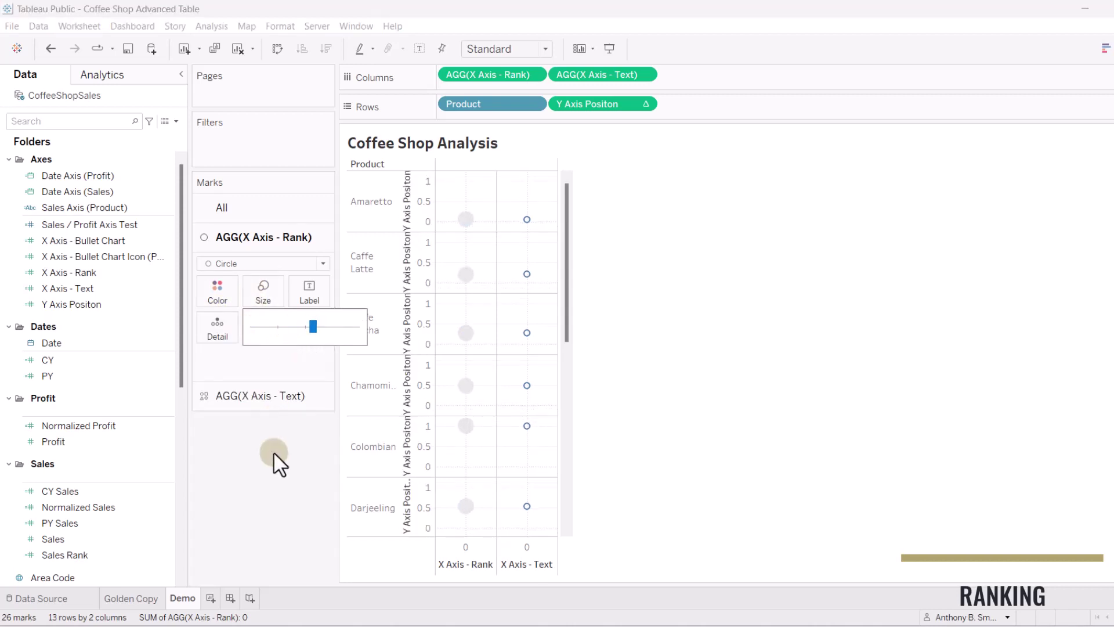
Label the X Axis - Rank circles with the Sales Rank calculated field
scroll(98, 279, down, 4)
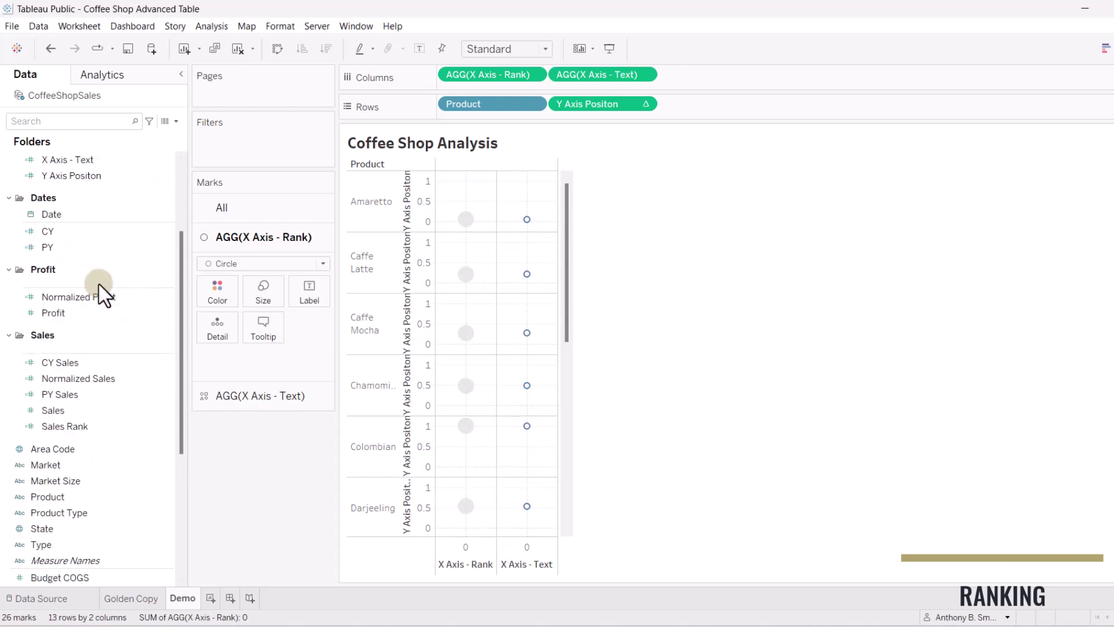
scroll(98, 293, down, 2)
scroll(98, 297, up, 5)
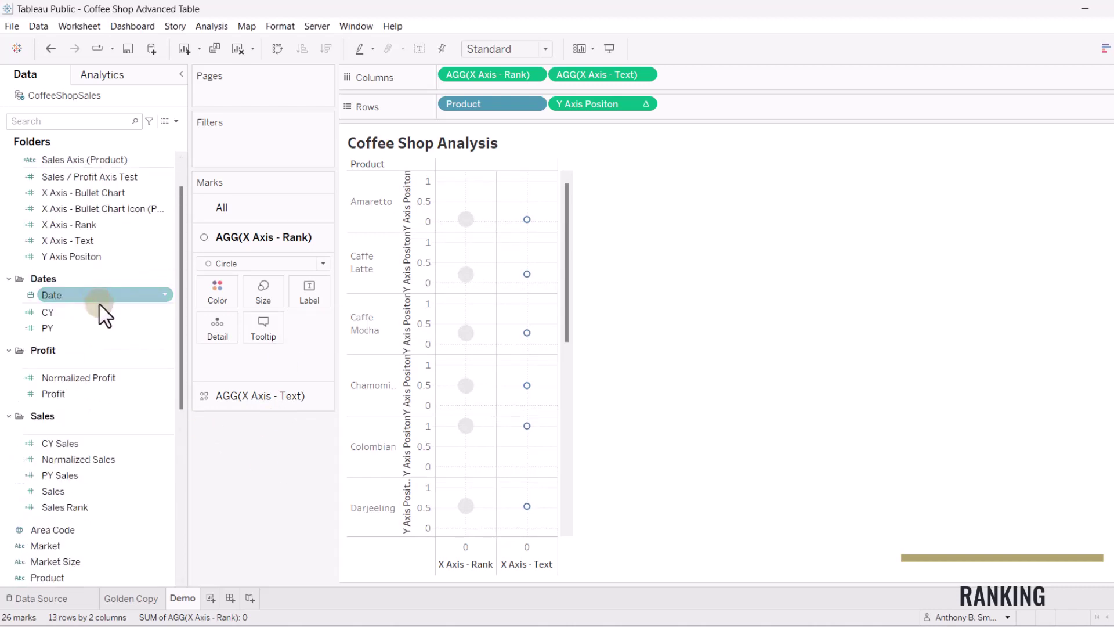
drag(67, 507, 308, 297)
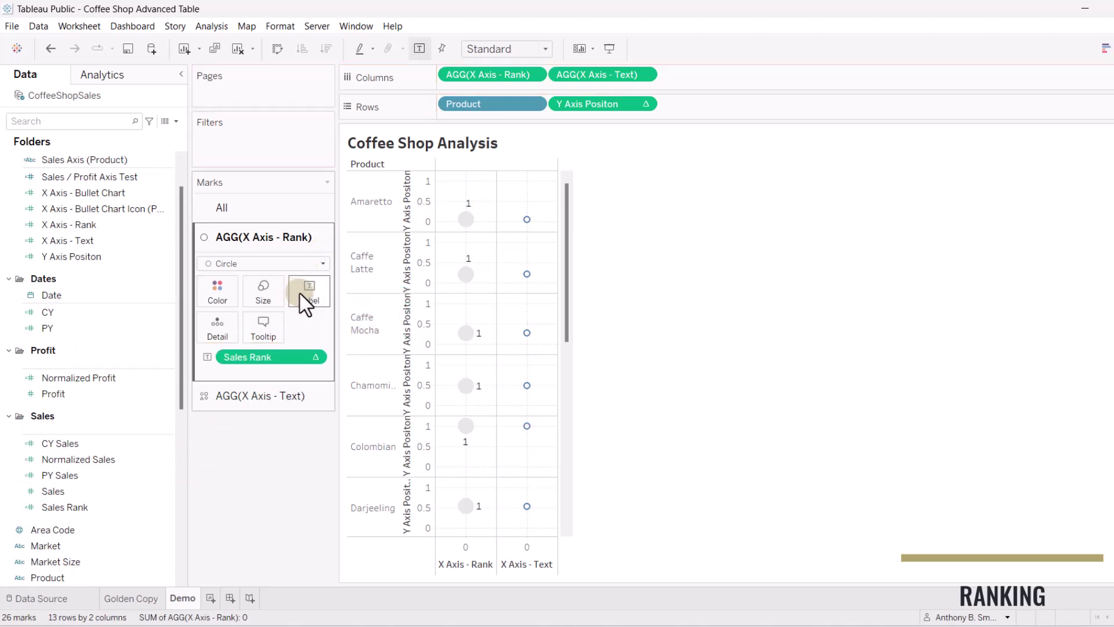
Centre the Sales Rank labels inside their circles, with horizontal alignment in the centre and vertical alignment in the middle
click(300, 293)
click(428, 395)
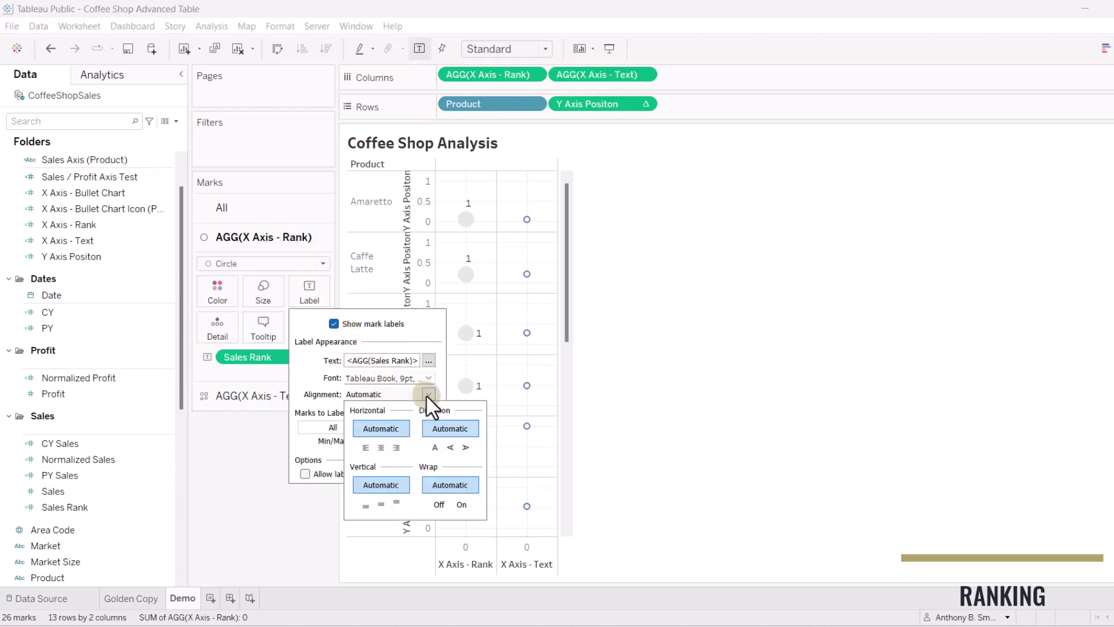
click(365, 447)
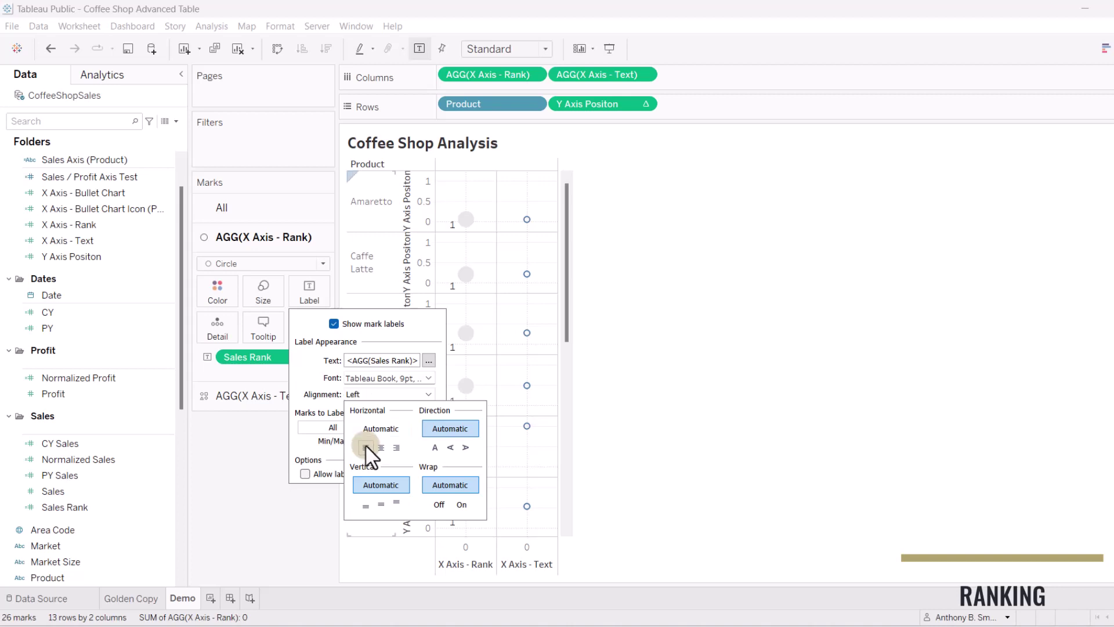
click(382, 503)
click(320, 508)
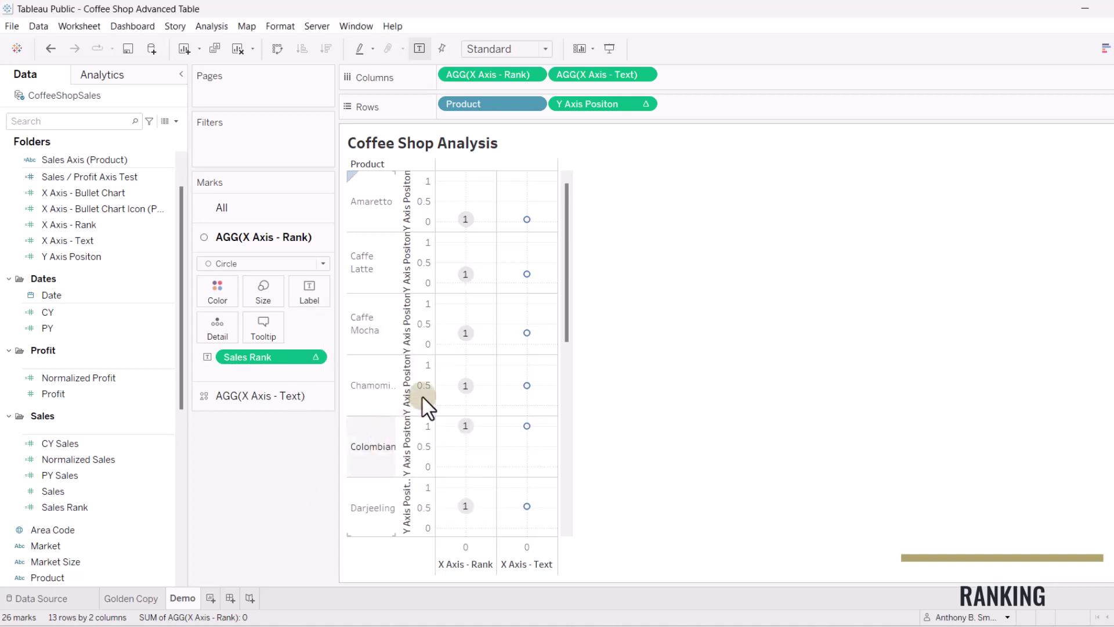
Compute the Sales Rank table calculation using Product
click(314, 357)
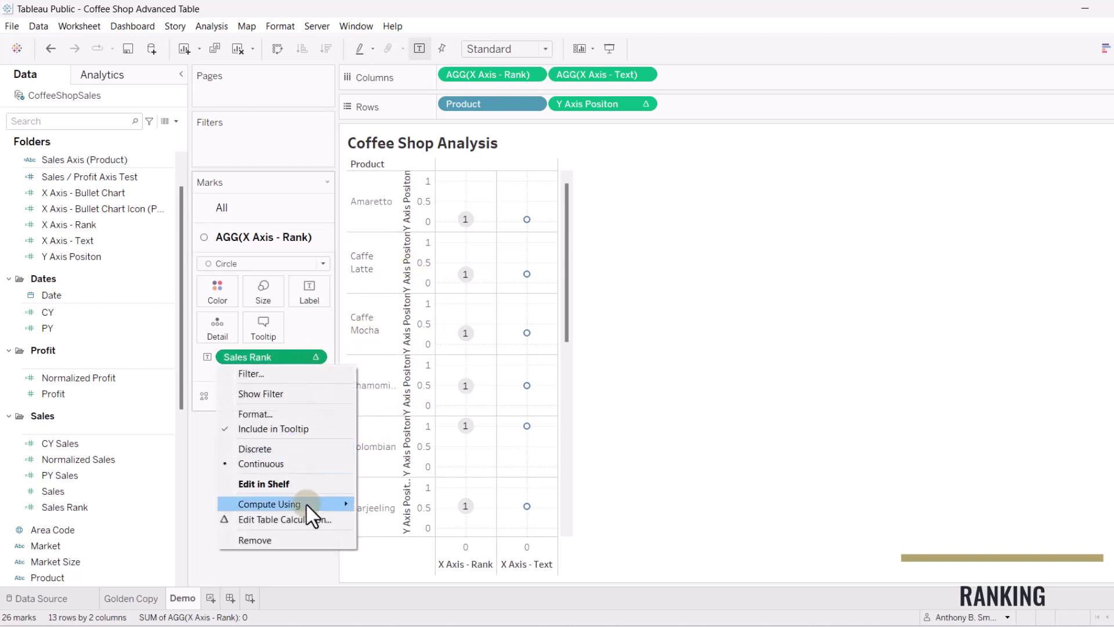
mouse_move(333, 504)
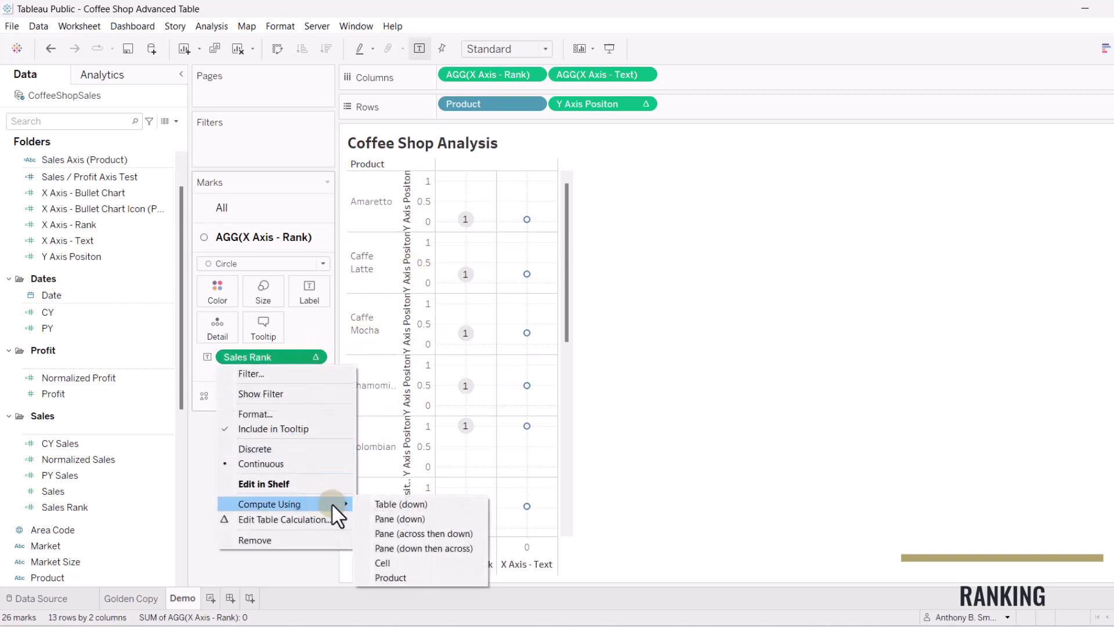
click(393, 576)
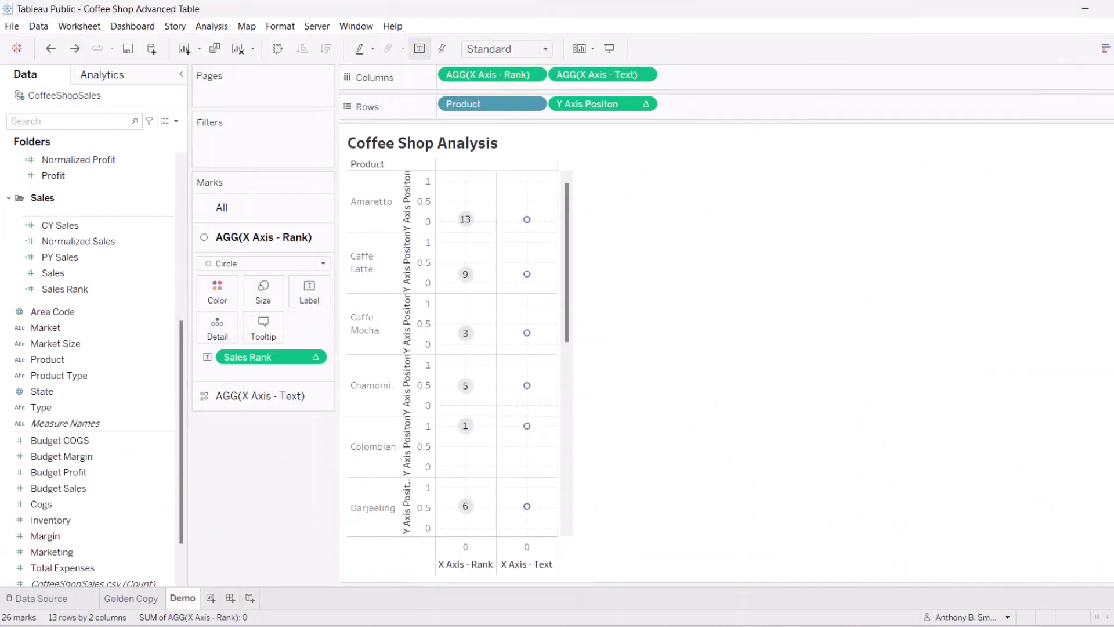
Label the X Axis - Text marks with the Product and Product Type dimensions
click(267, 399)
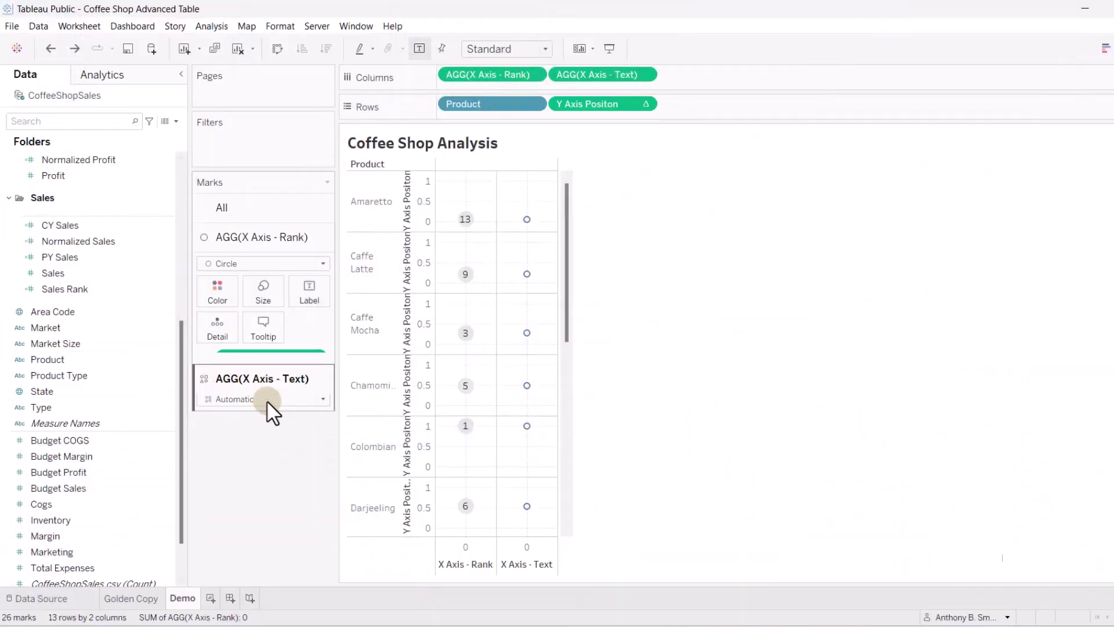
scroll(82, 479, down, 2)
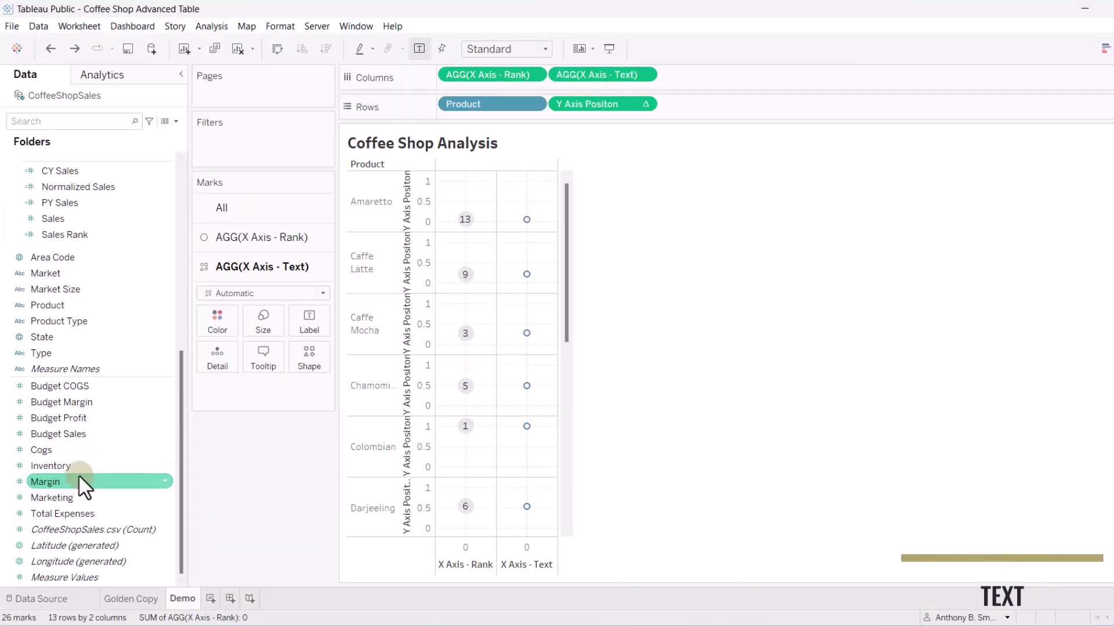
drag(68, 305, 304, 322)
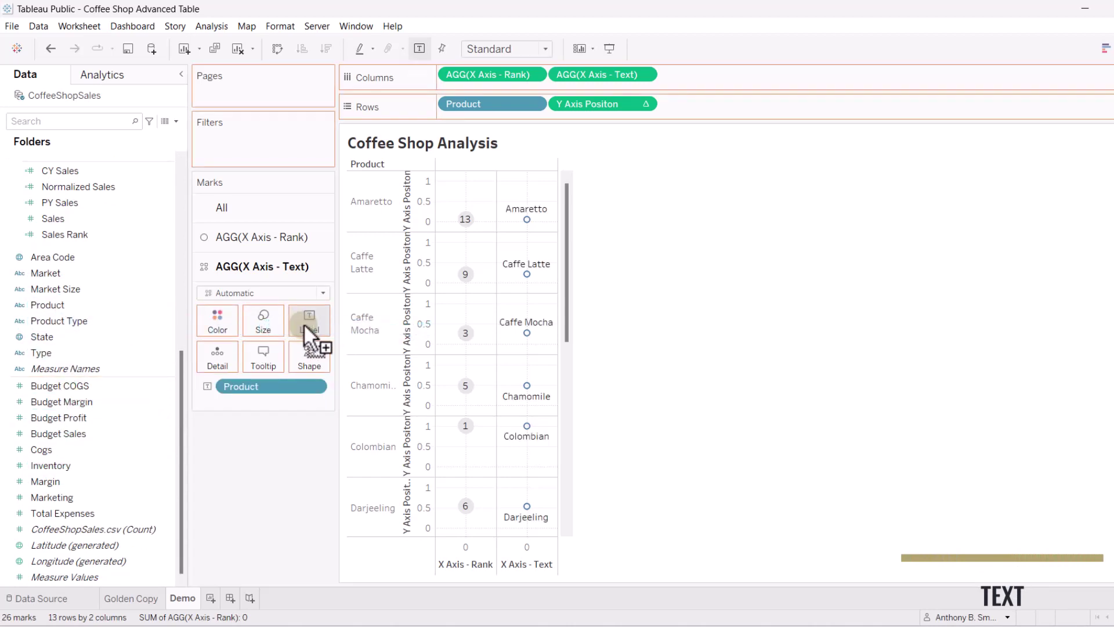
Change the X Axis - Text marks to the Shape type, shrink them to the minimum size and colour them white
click(262, 323)
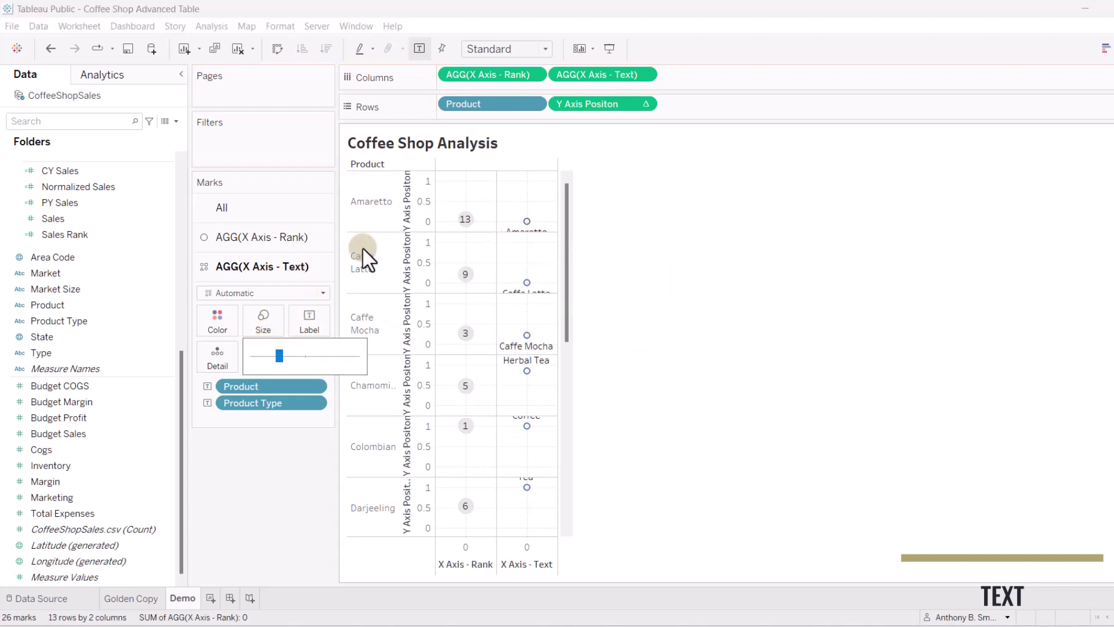
click(321, 293)
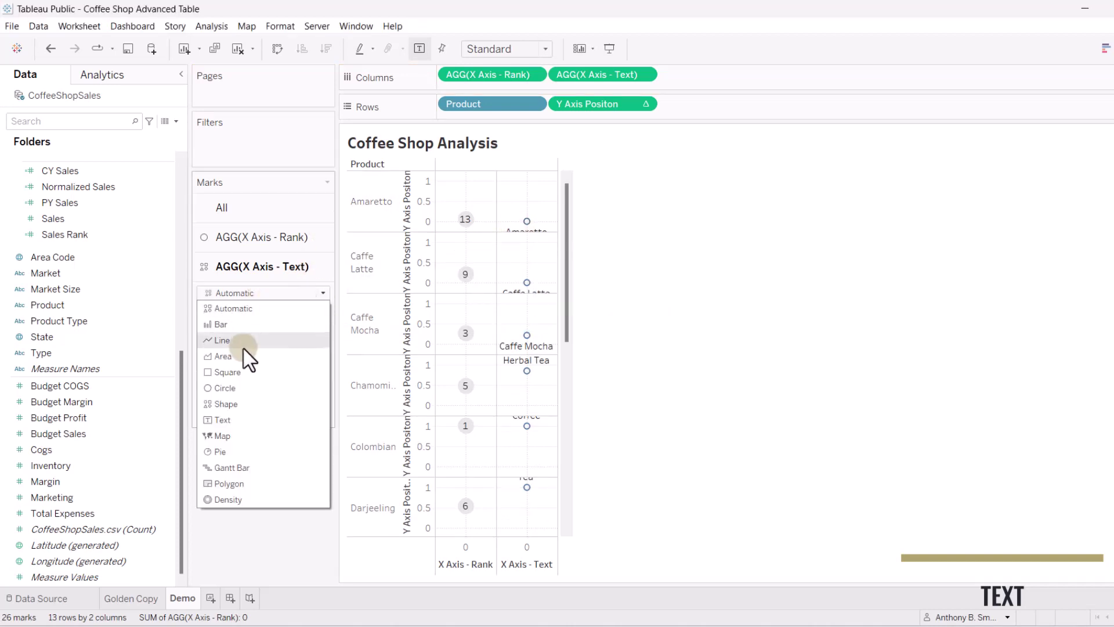
click(235, 402)
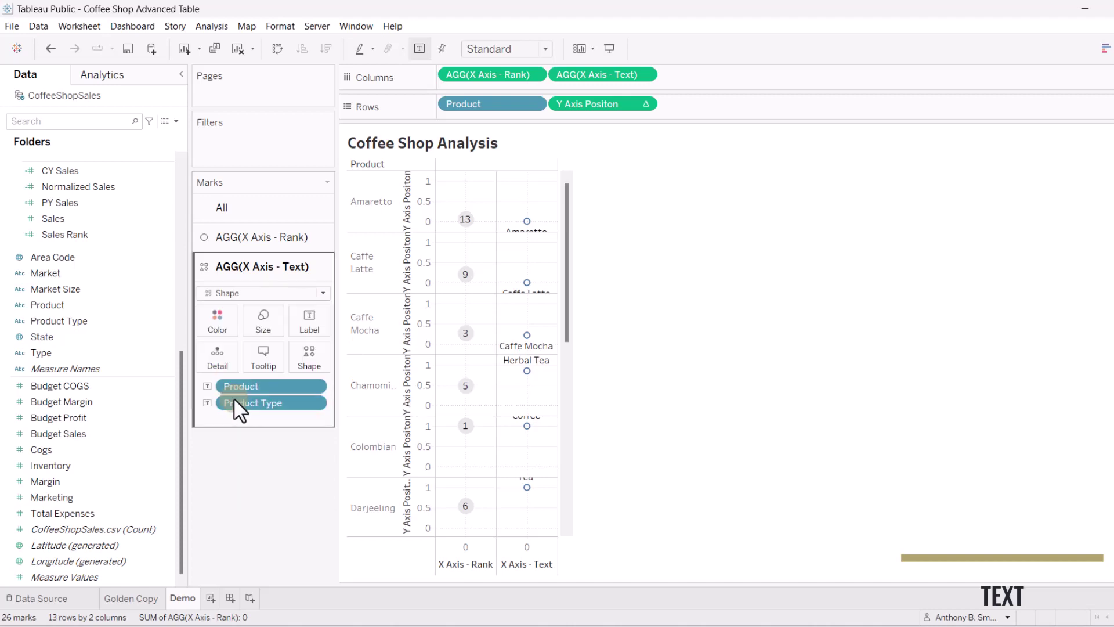
click(258, 336)
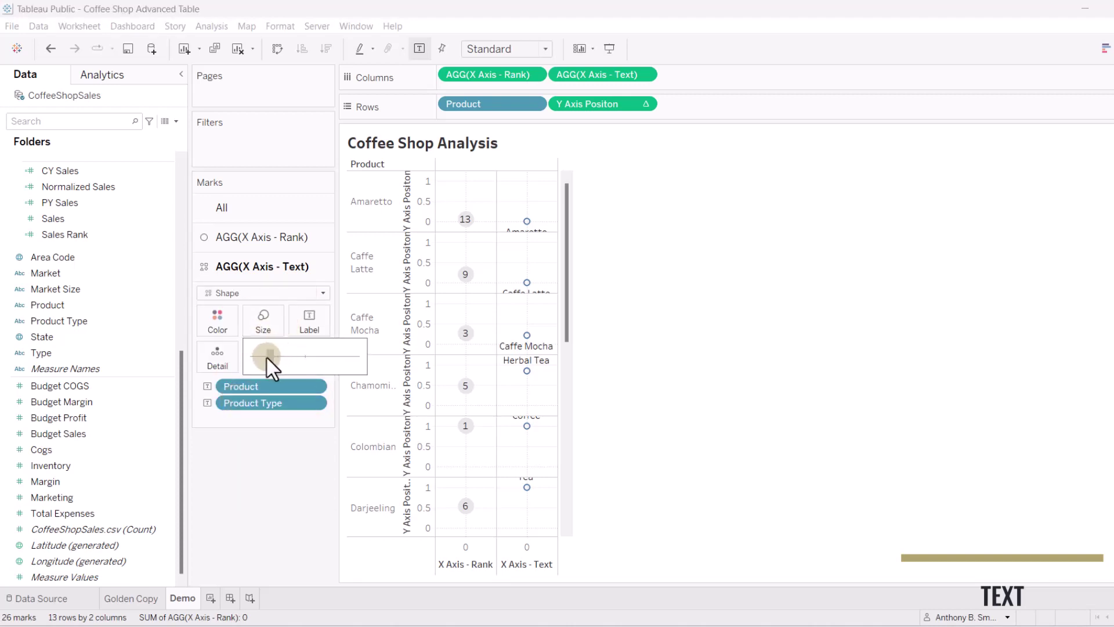
drag(246, 359, 246, 359)
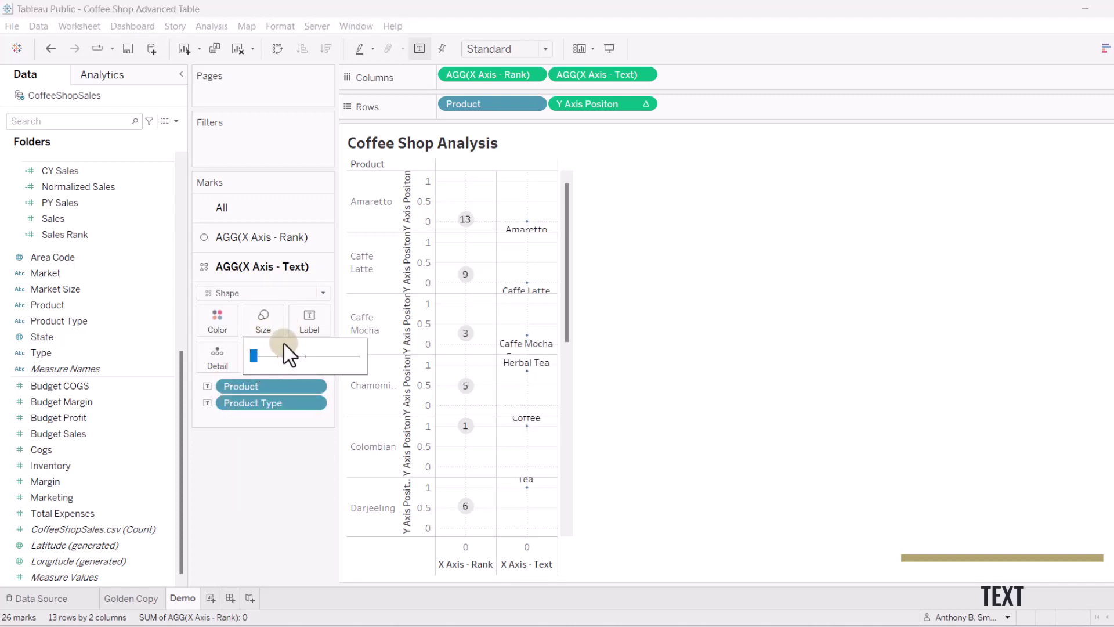
click(225, 329)
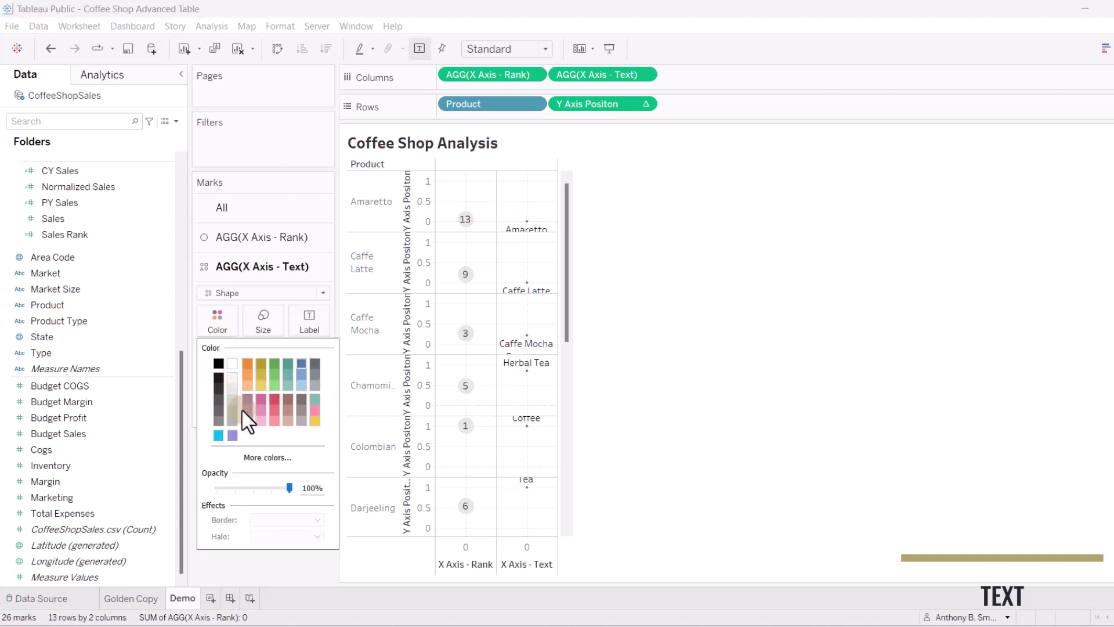
click(233, 362)
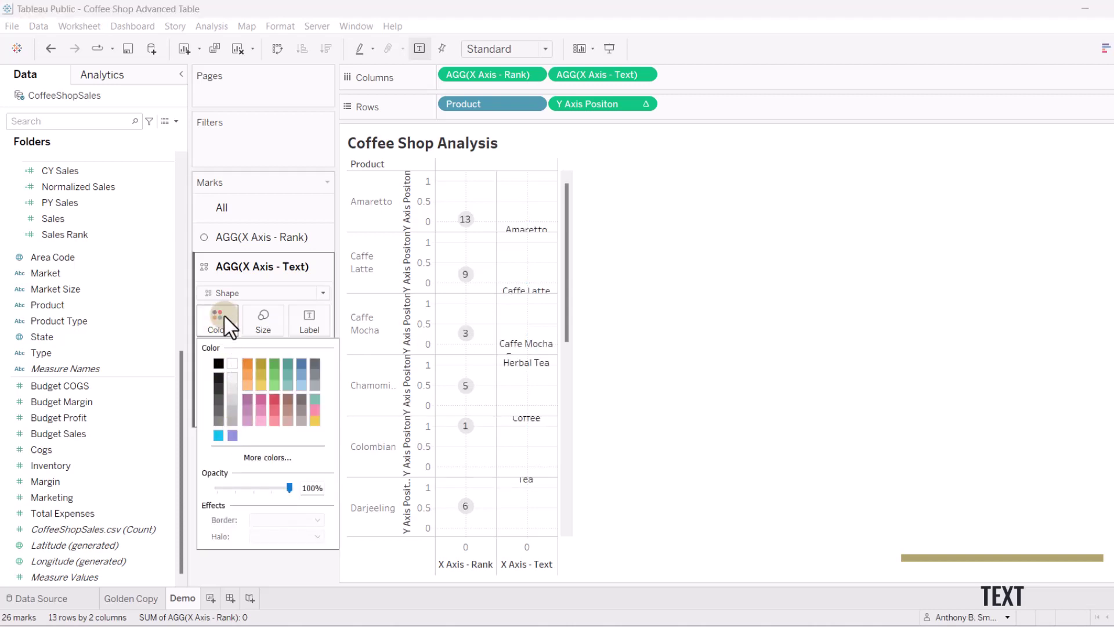
Set the X Axis - Text marks' opacity to 0% and align their labels horizontally to the left
click(281, 487)
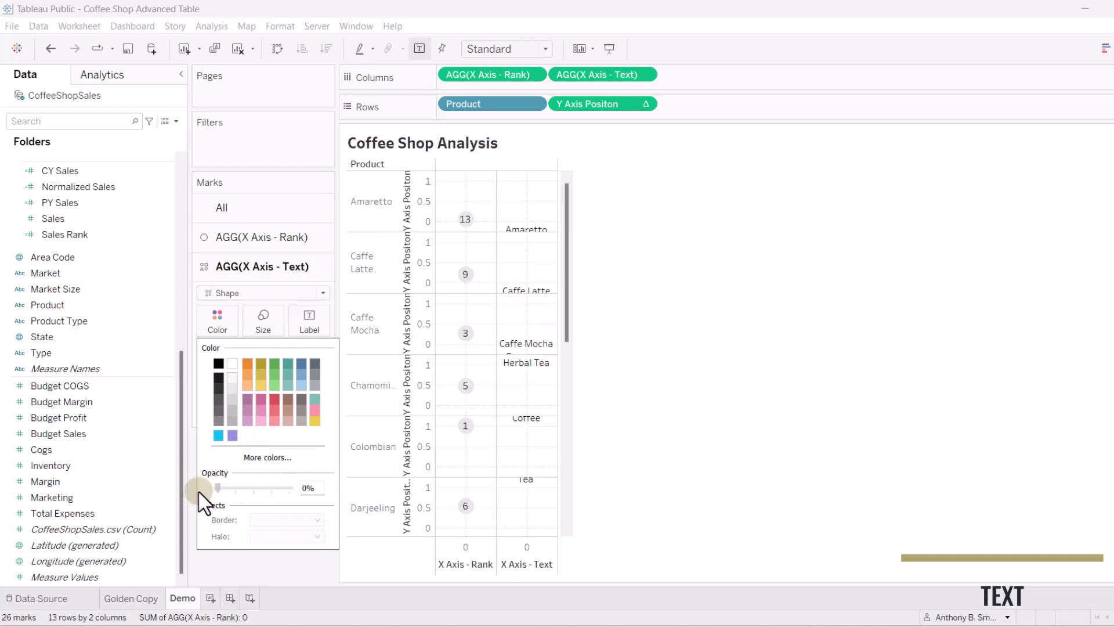
click(274, 572)
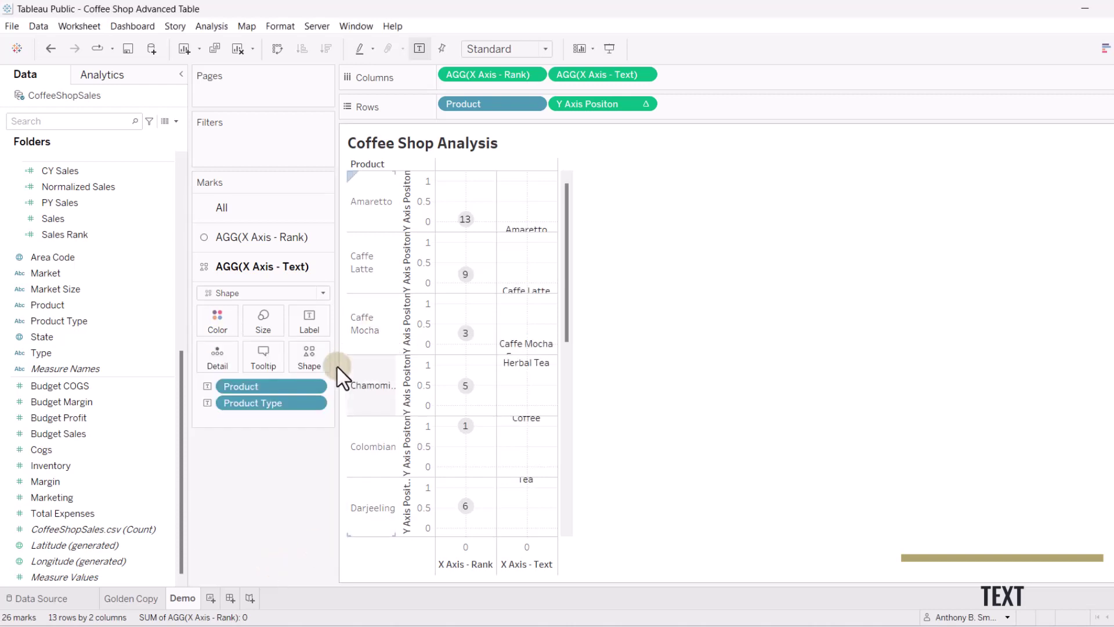
click(308, 325)
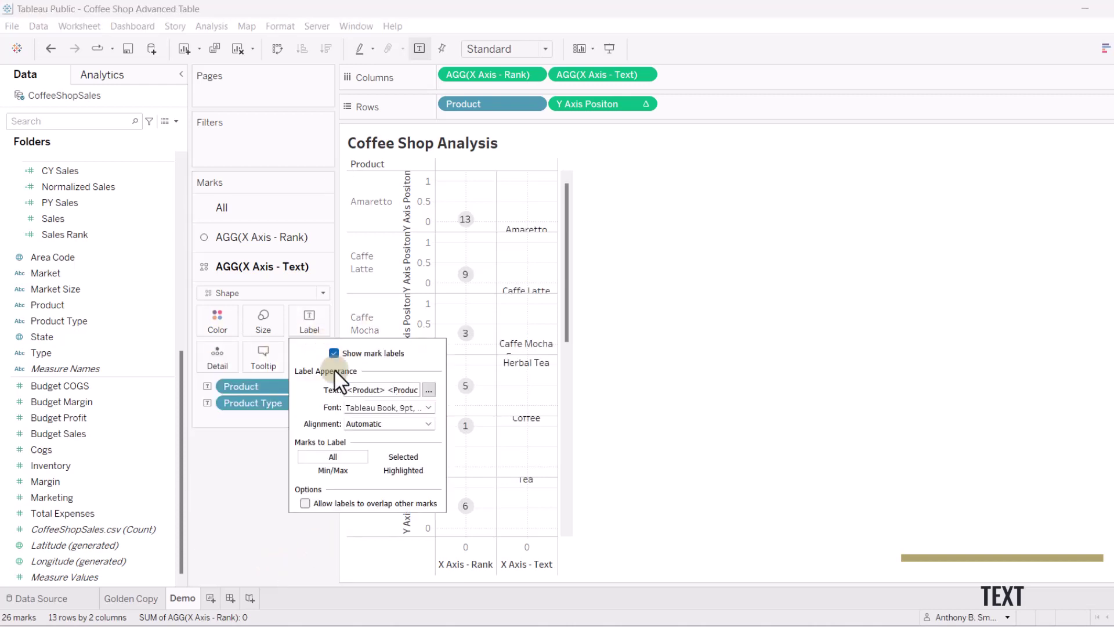
click(427, 424)
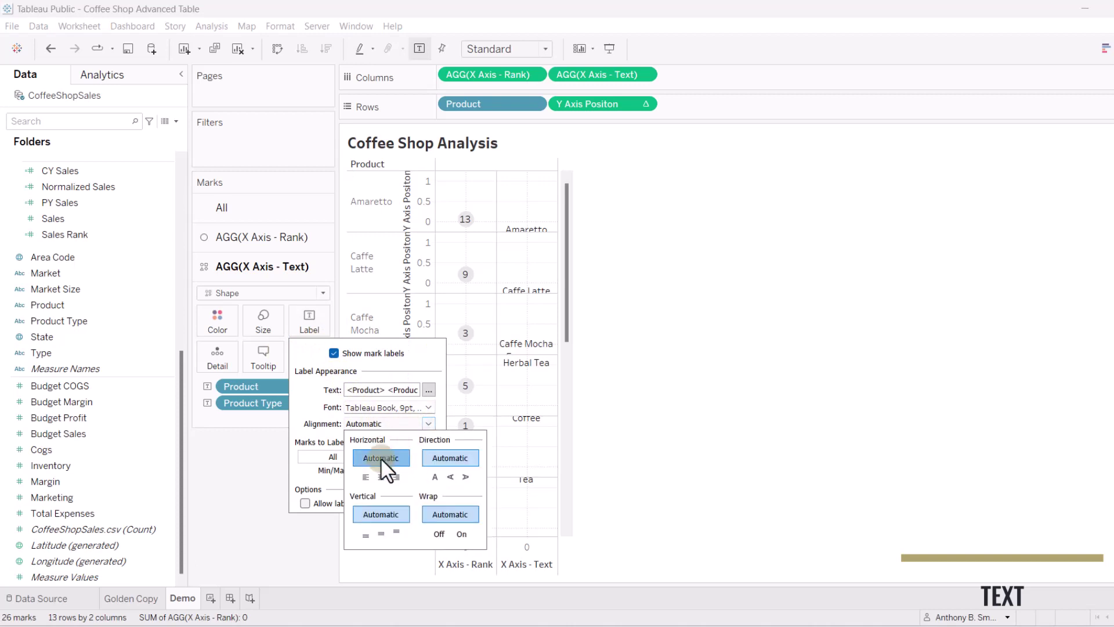
click(366, 477)
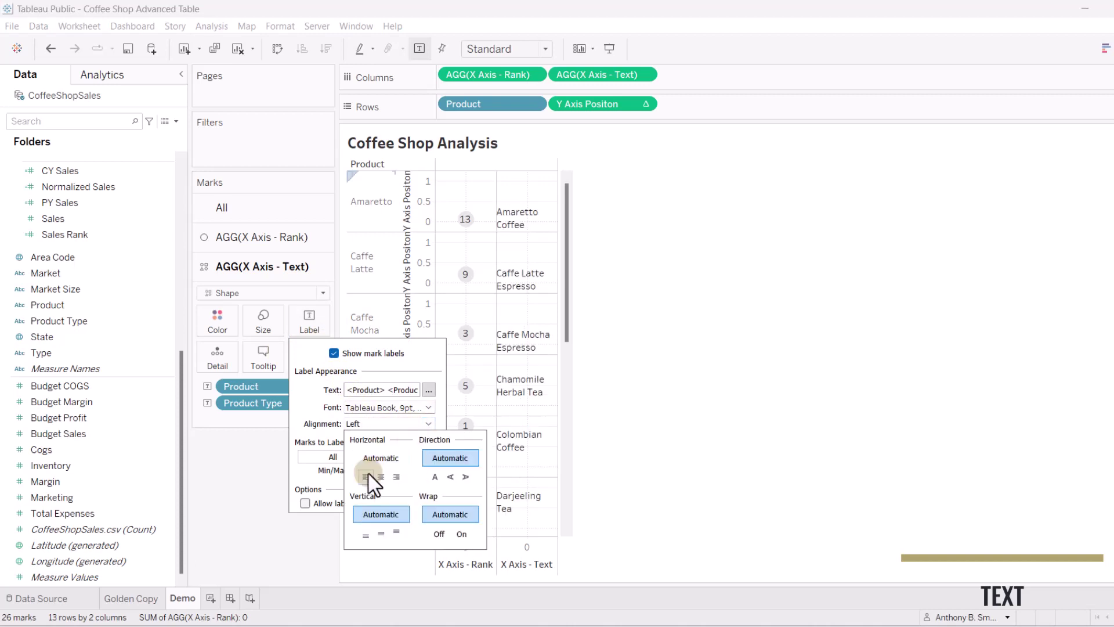
click(263, 468)
Format the Product line of the X Axis - Text label as bold, size 10, in the Tableau Bold font
click(306, 321)
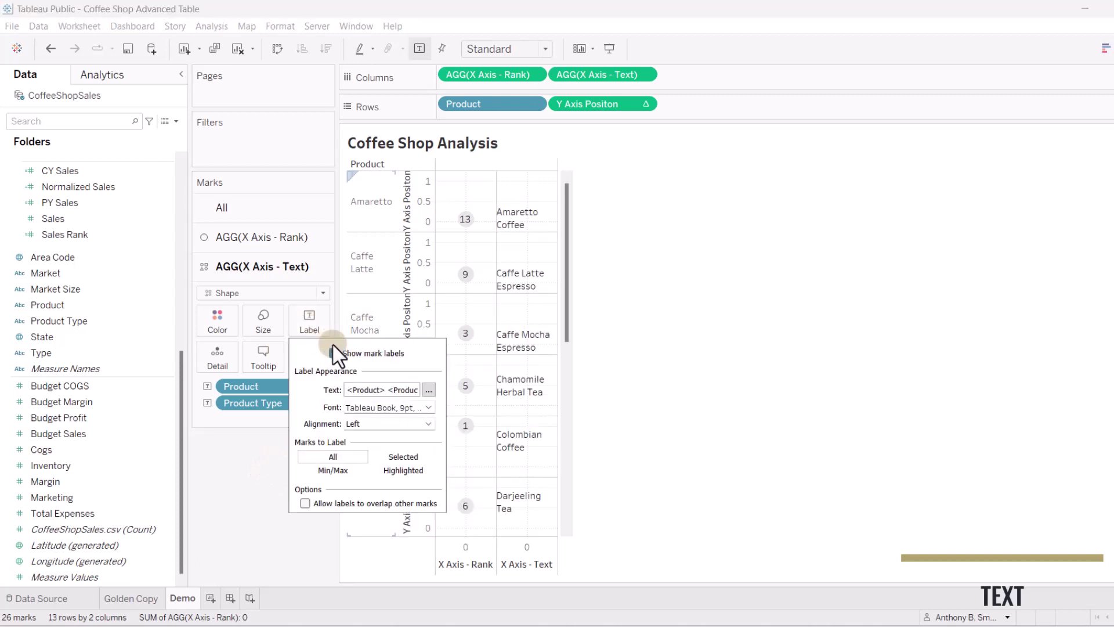
click(429, 388)
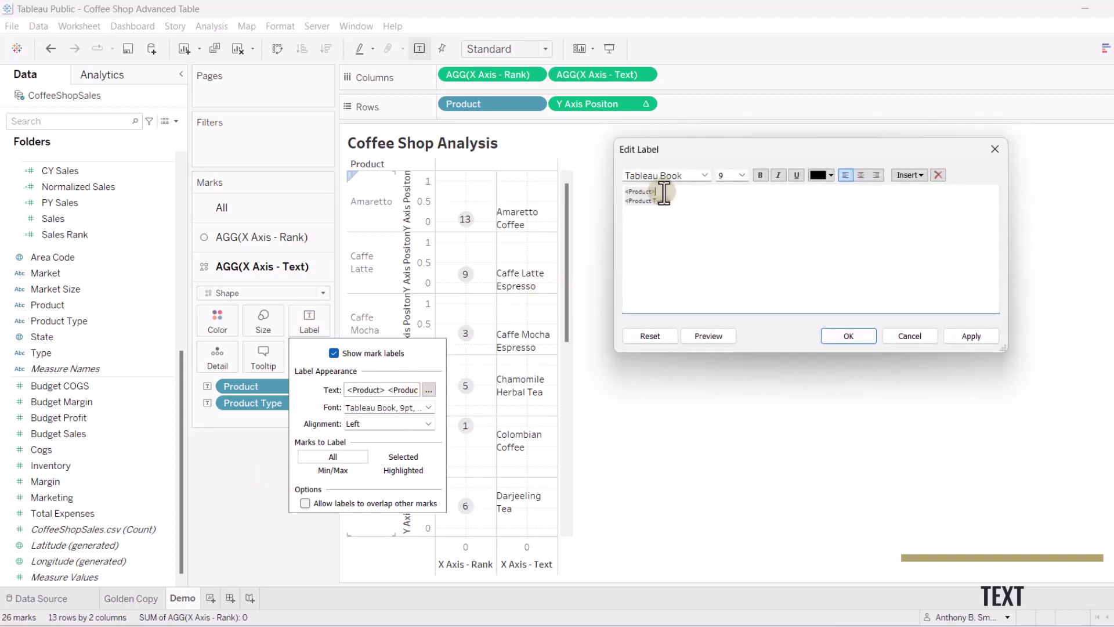
drag(665, 193, 627, 191)
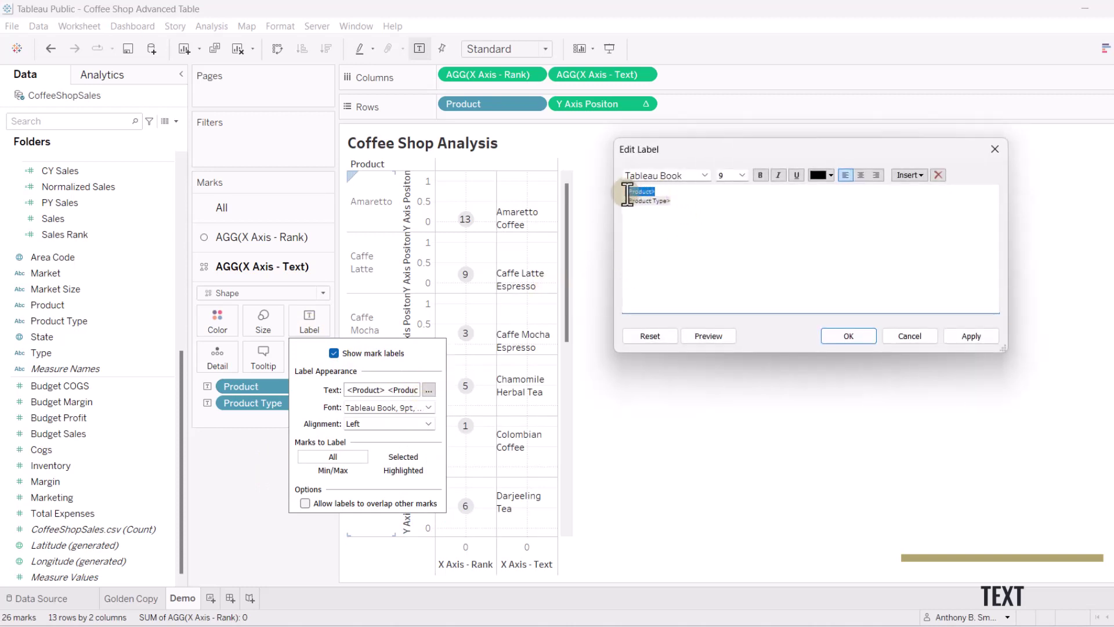
click(742, 176)
click(732, 206)
click(761, 175)
click(703, 176)
click(704, 175)
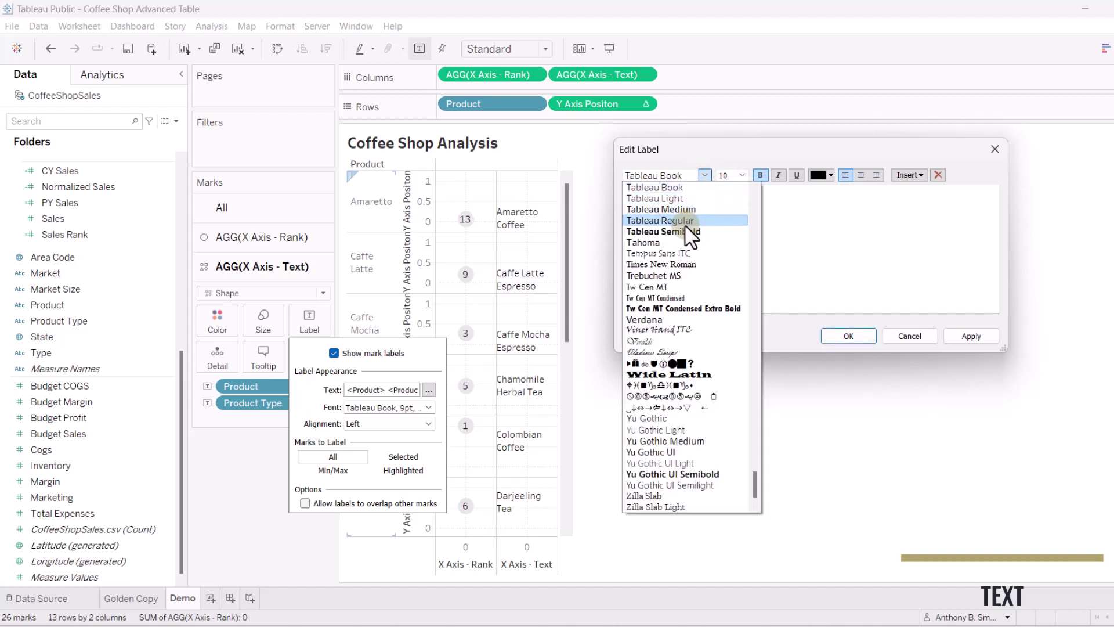
scroll(686, 231, up, 1)
click(673, 211)
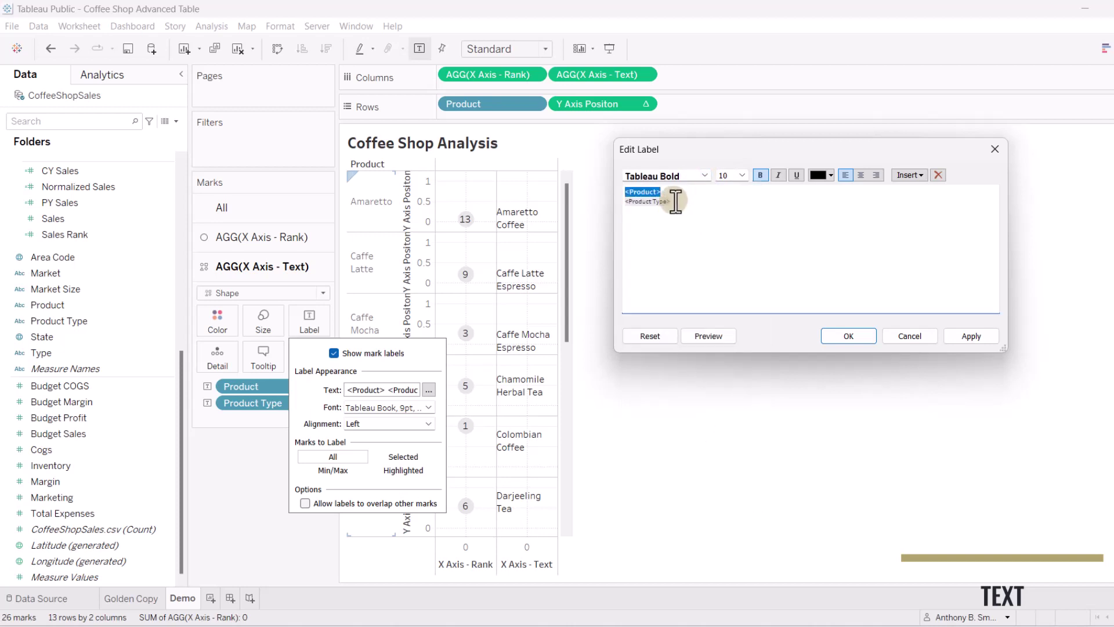
click(675, 200)
click(830, 335)
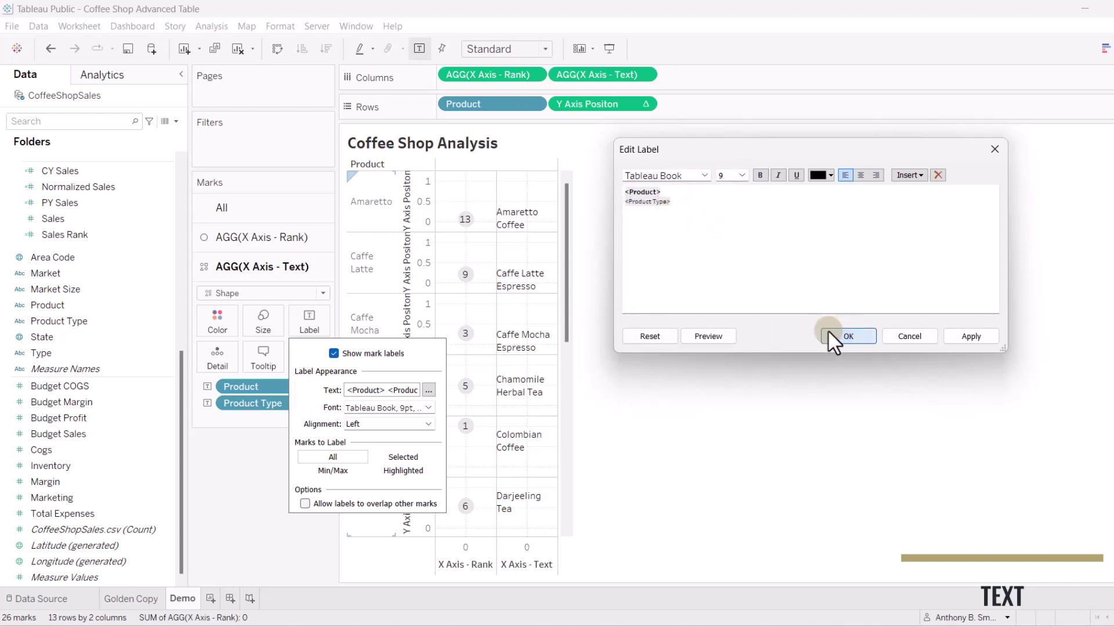
click(246, 499)
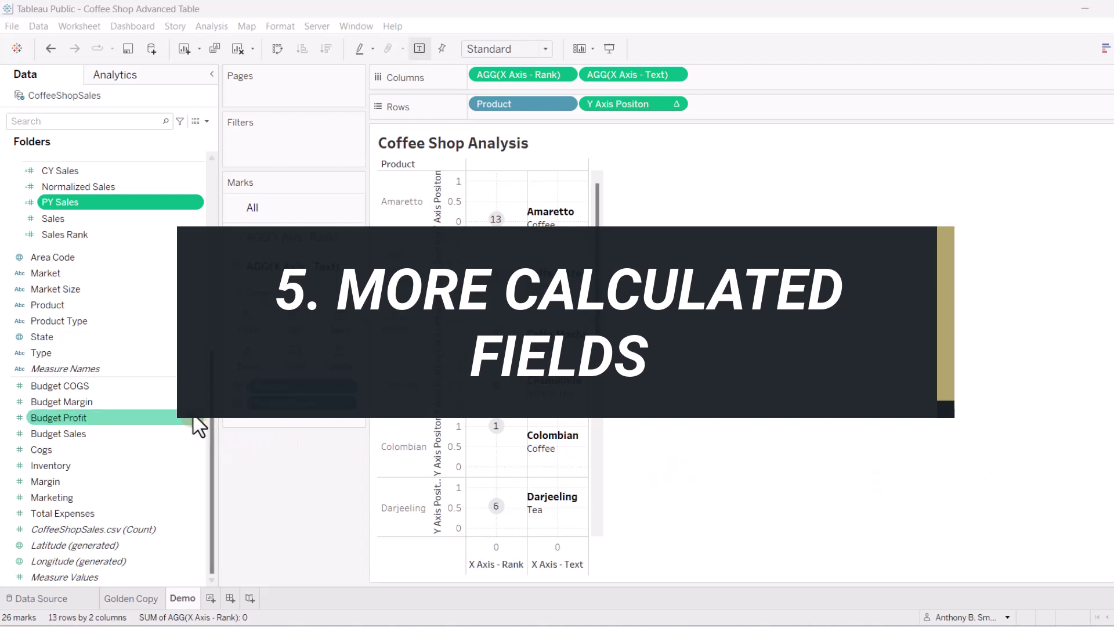
Review the formula of the X Axis - Bullet Chart calculated field and close it unchanged
scroll(211, 378, up, 3)
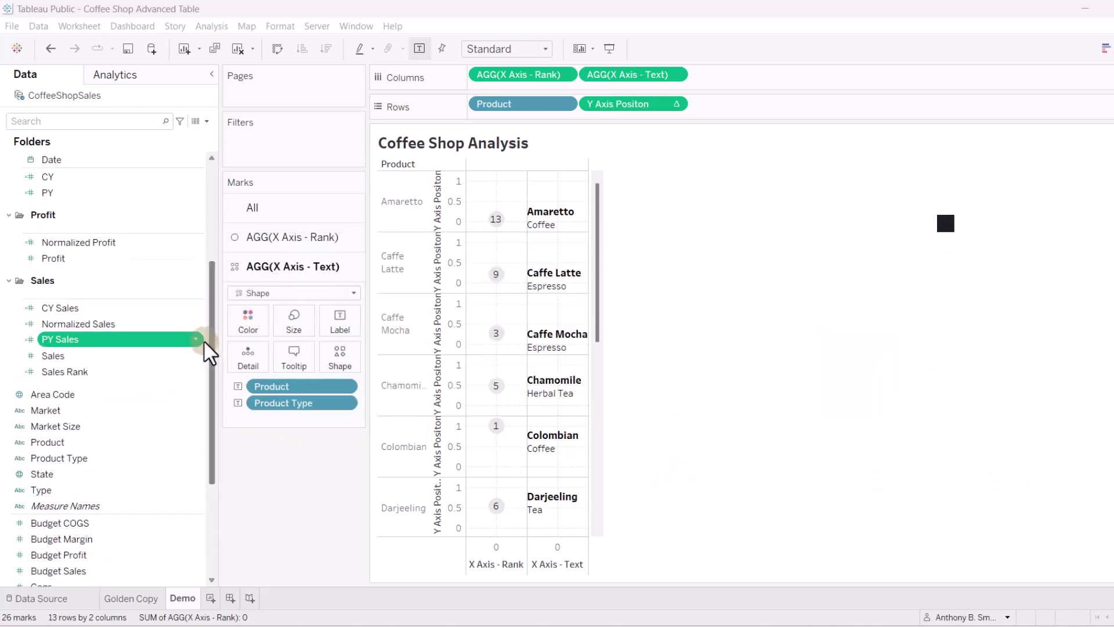
scroll(204, 338, up, 3)
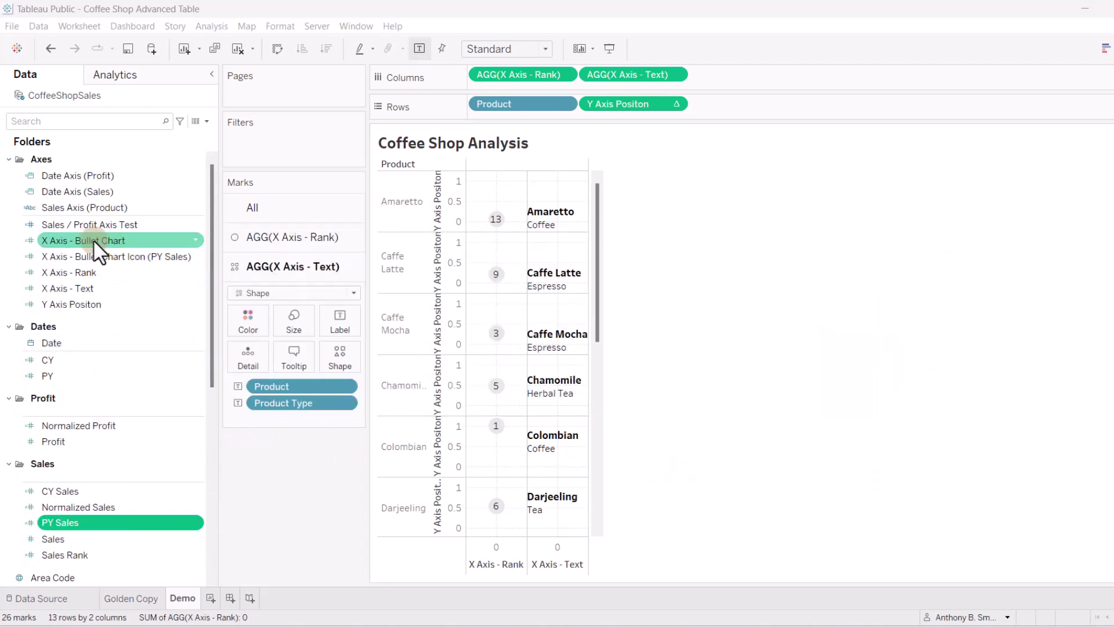
right_click(93, 239)
click(132, 318)
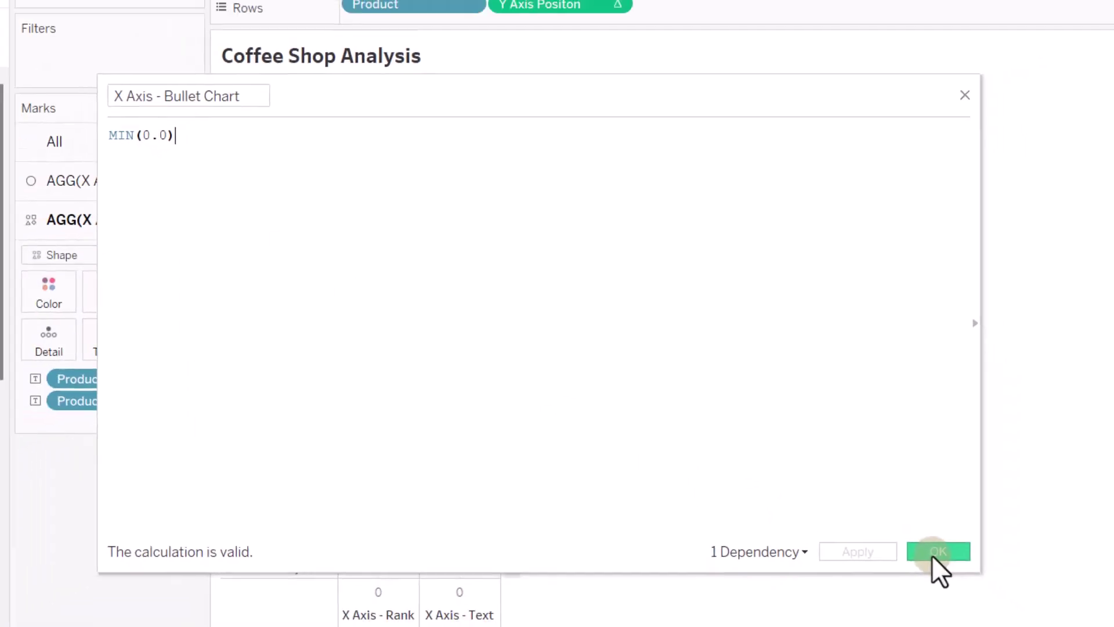
click(934, 552)
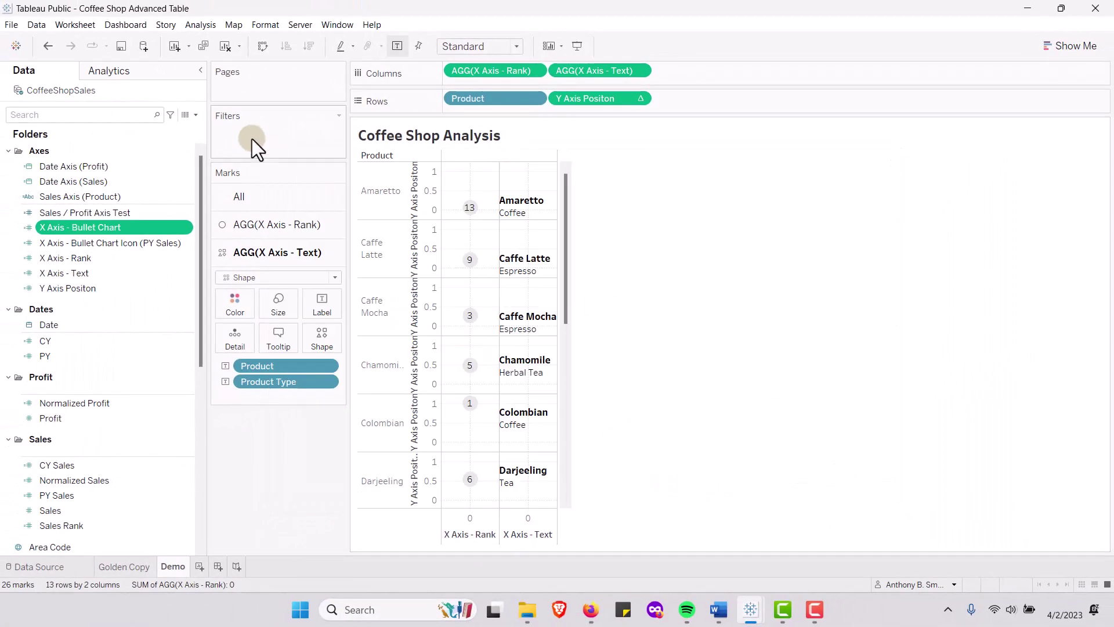
Review the PY calculated field to see how the previous year is derived from Date
scroll(138, 262, down, 2)
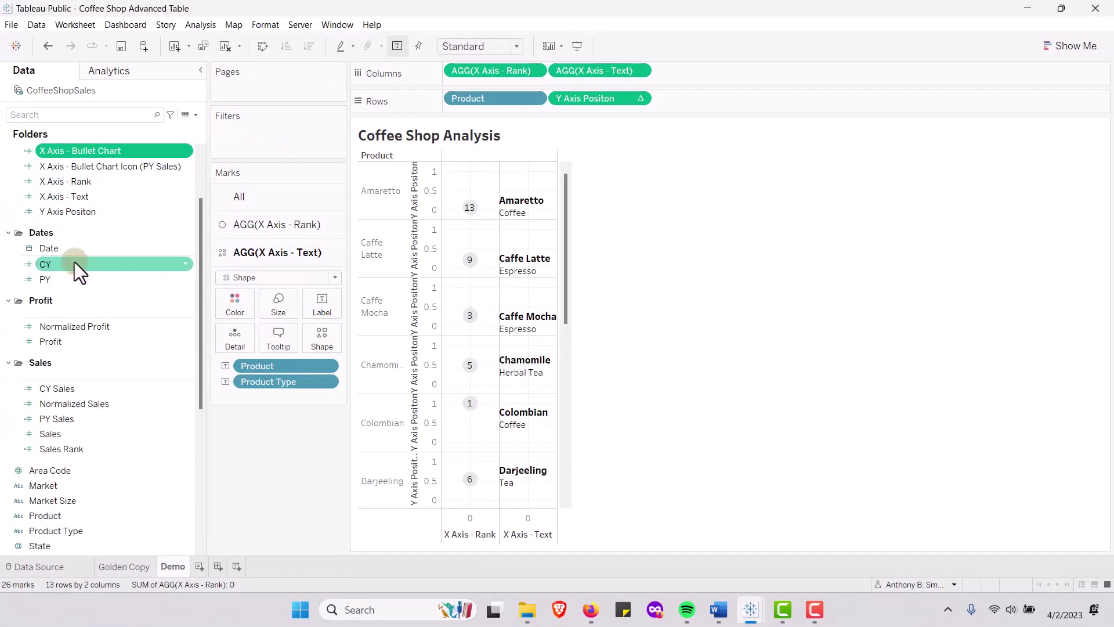
click(57, 276)
right_click(57, 276)
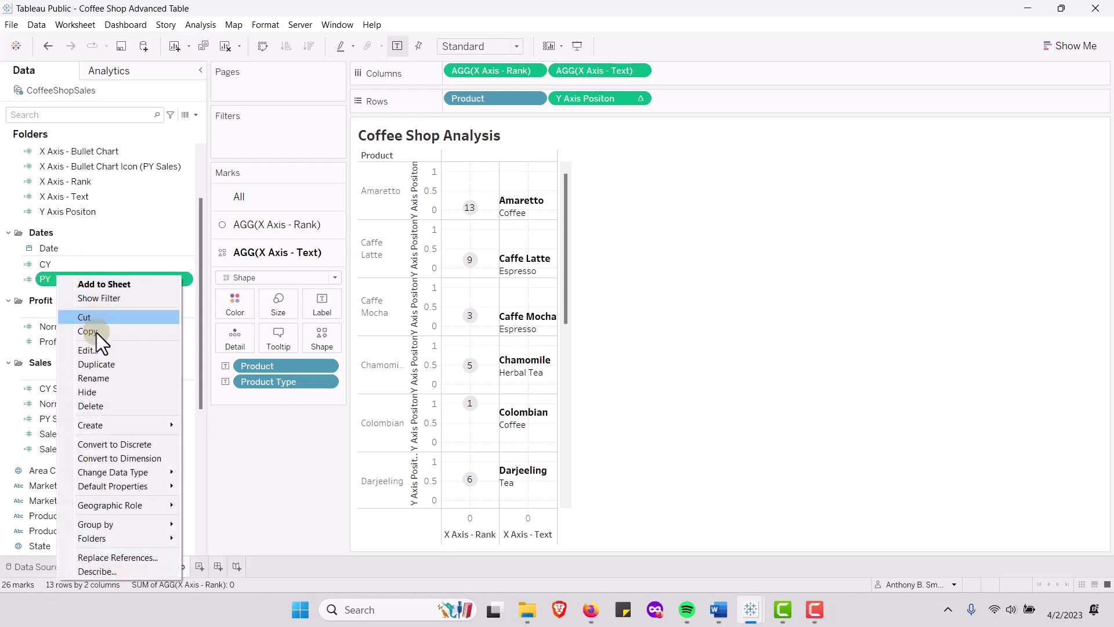
click(97, 348)
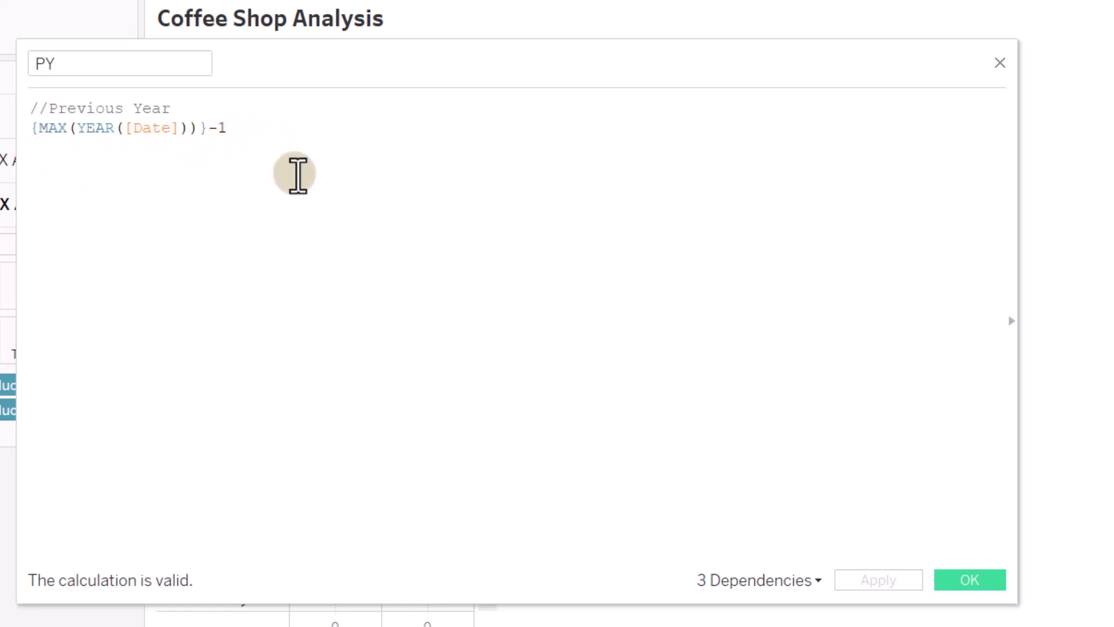
click(981, 581)
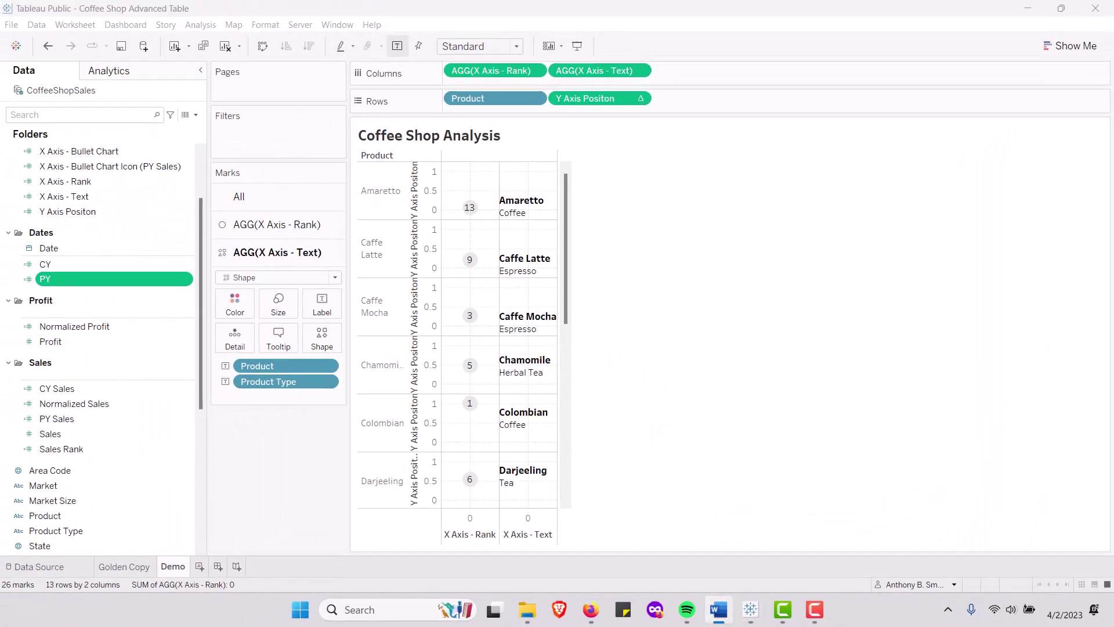
Review the PY Sales calculated field to see how previous-year sales are fixed by product
right_click(84, 420)
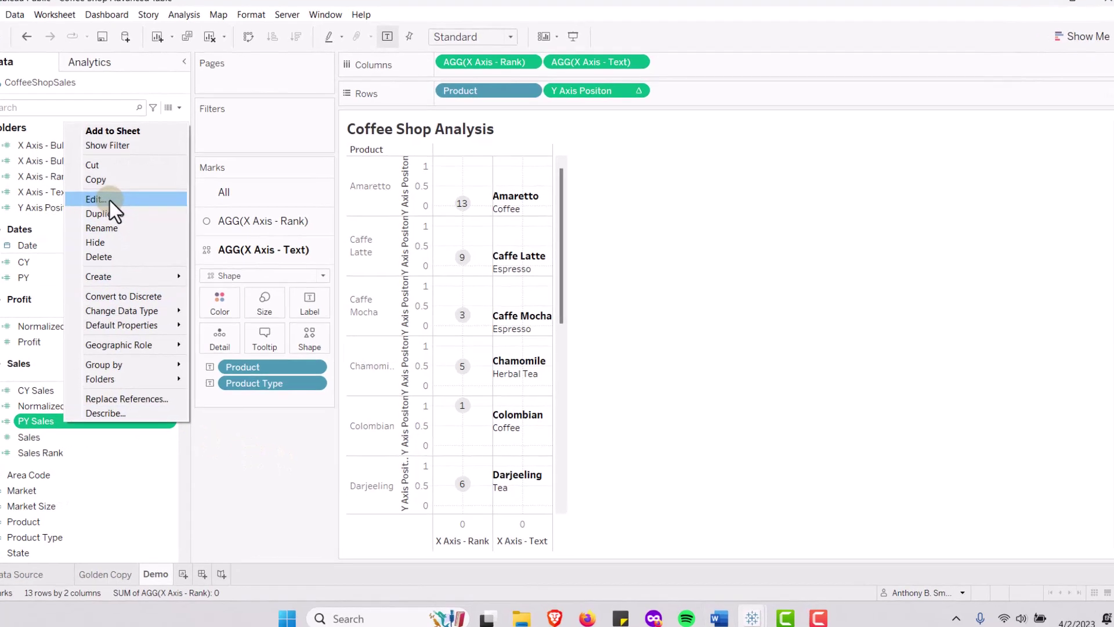
click(110, 201)
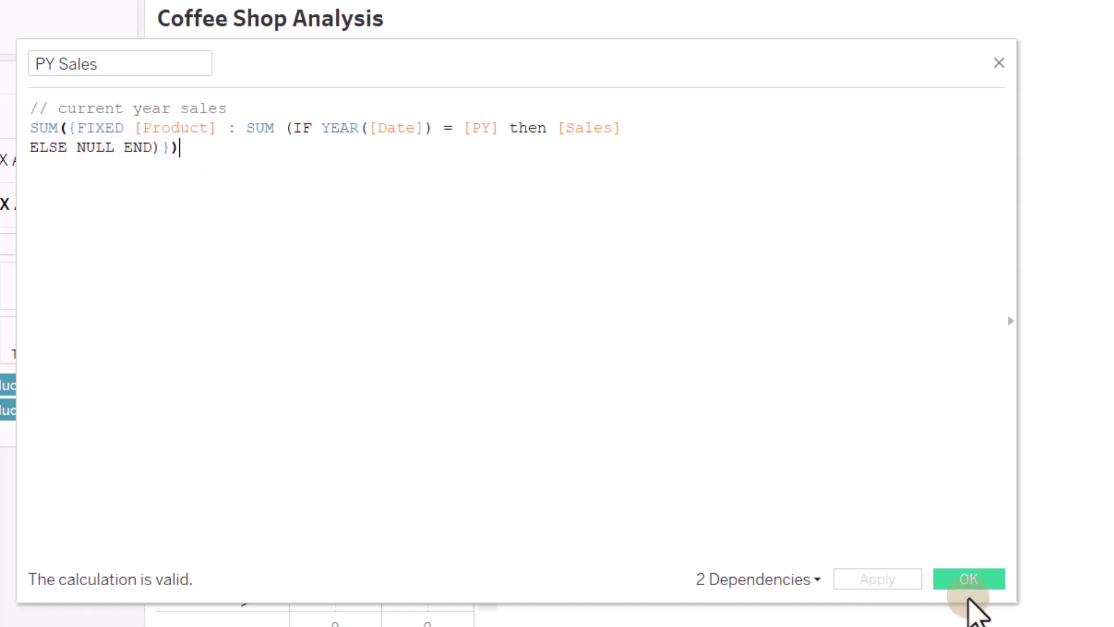
click(980, 580)
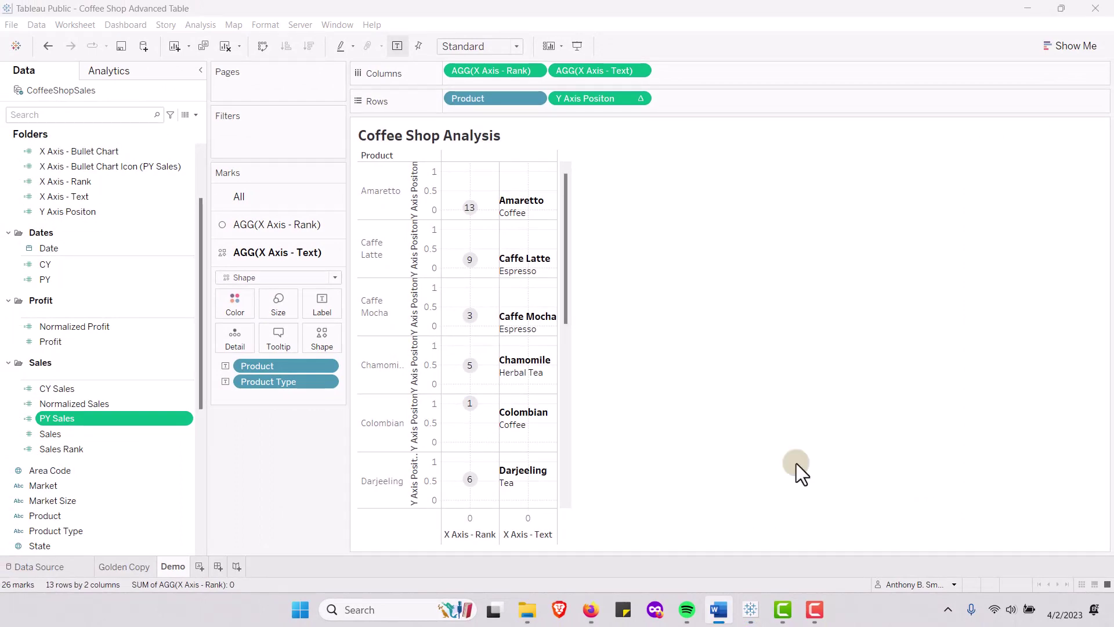
Review the formula of the X Axis - Bullet Chart Icon (PY Sales) calculated field
right_click(116, 168)
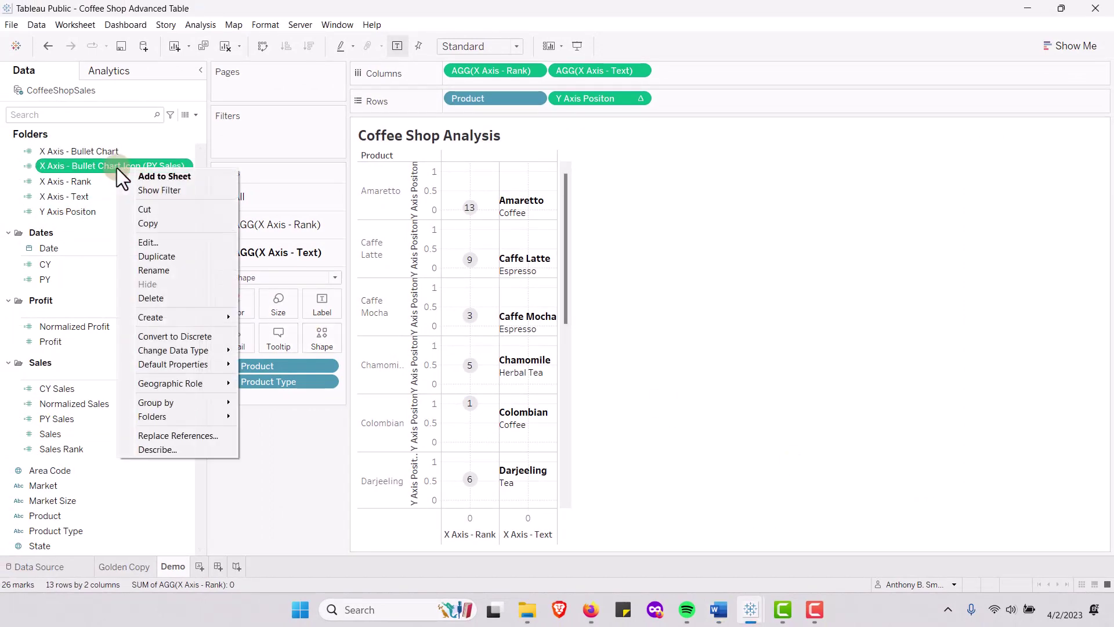
click(138, 240)
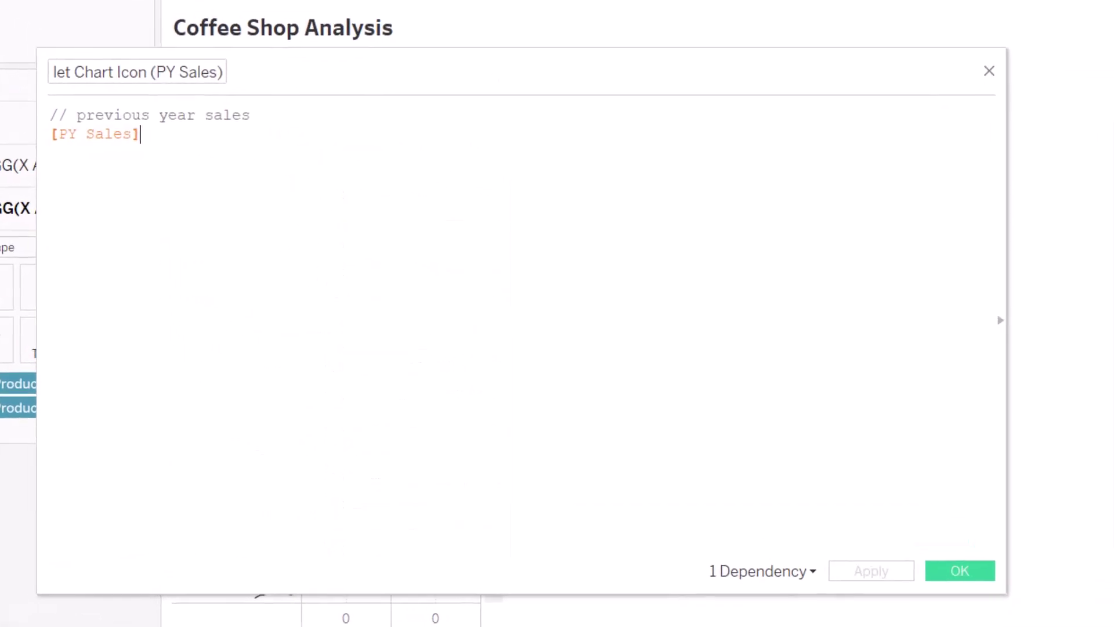
click(229, 274)
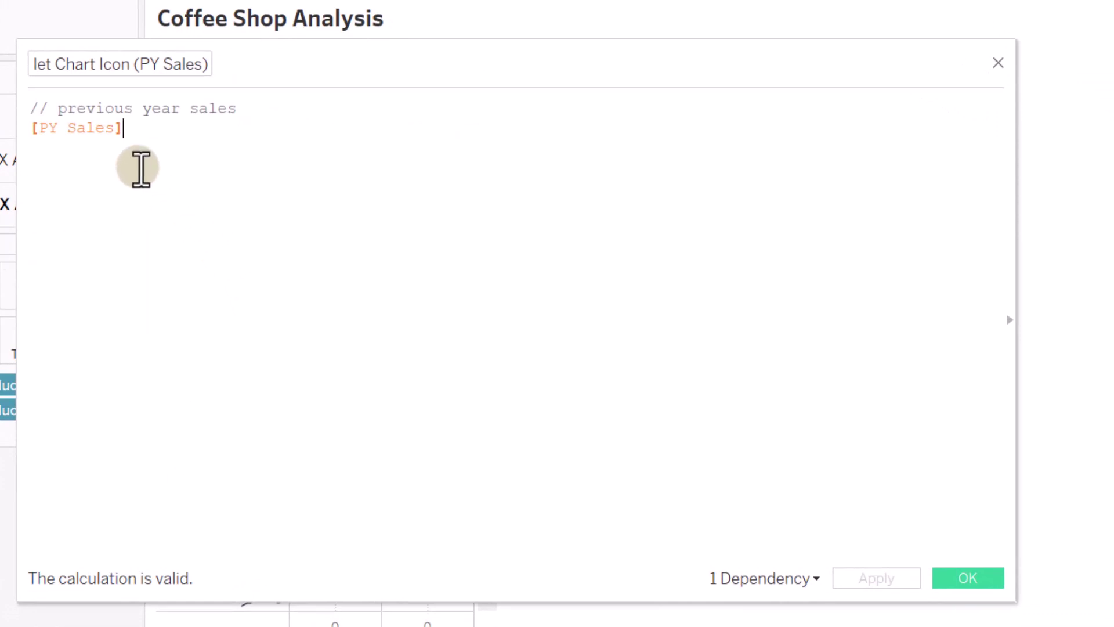
click(947, 576)
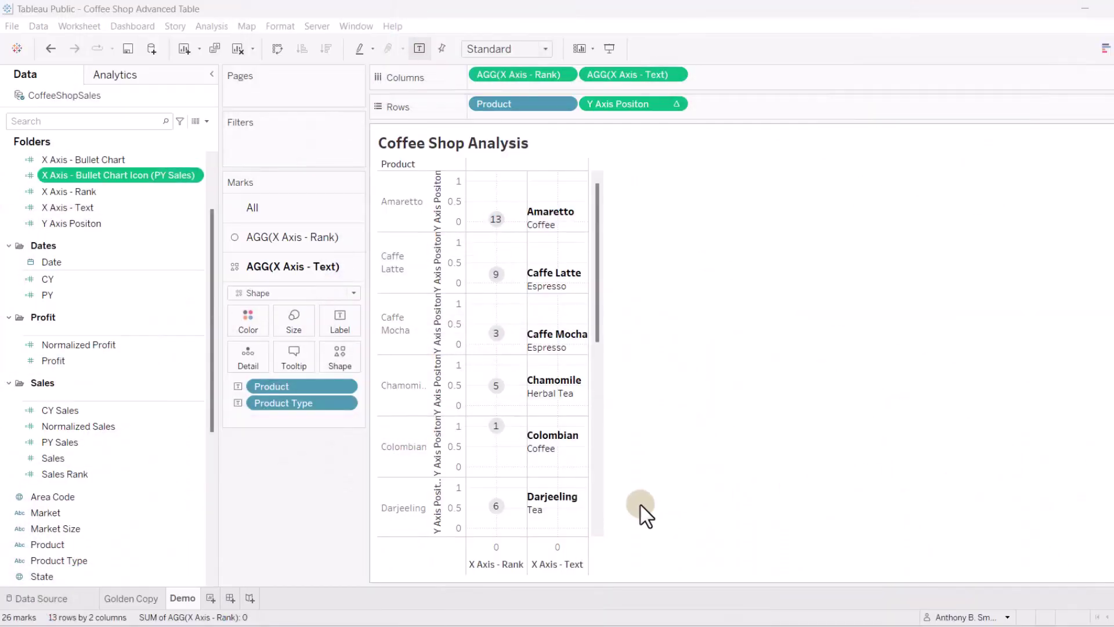
Add X Axis - Bullet Chart and X Axis - Bullet Chart Icon (PY Sales) to the columns after X Axis - Text
drag(85, 158, 758, 74)
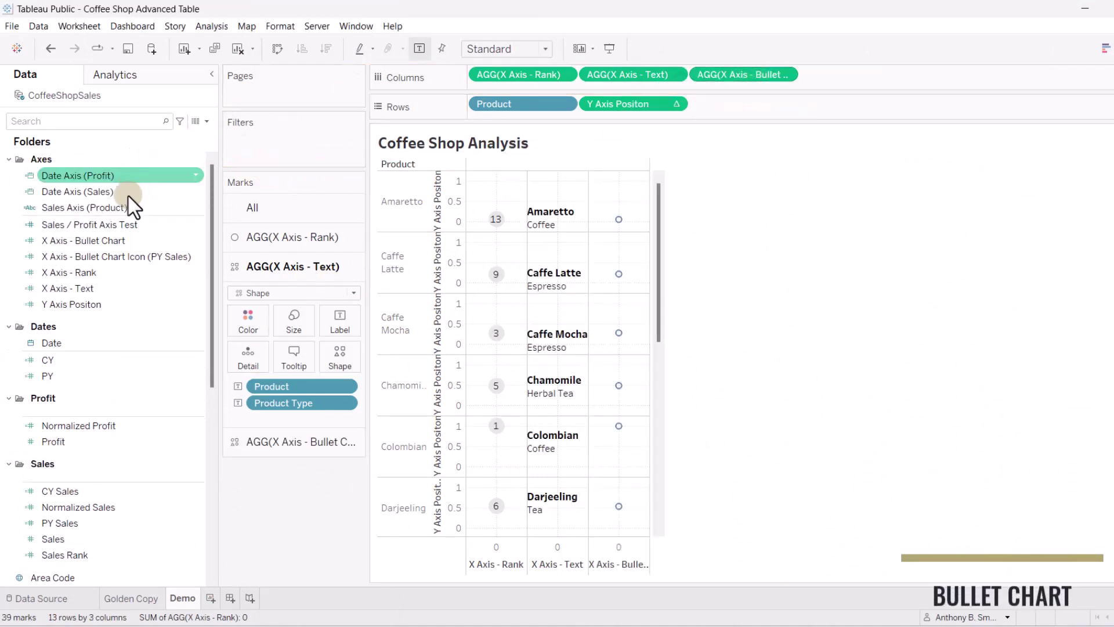
drag(112, 256, 891, 75)
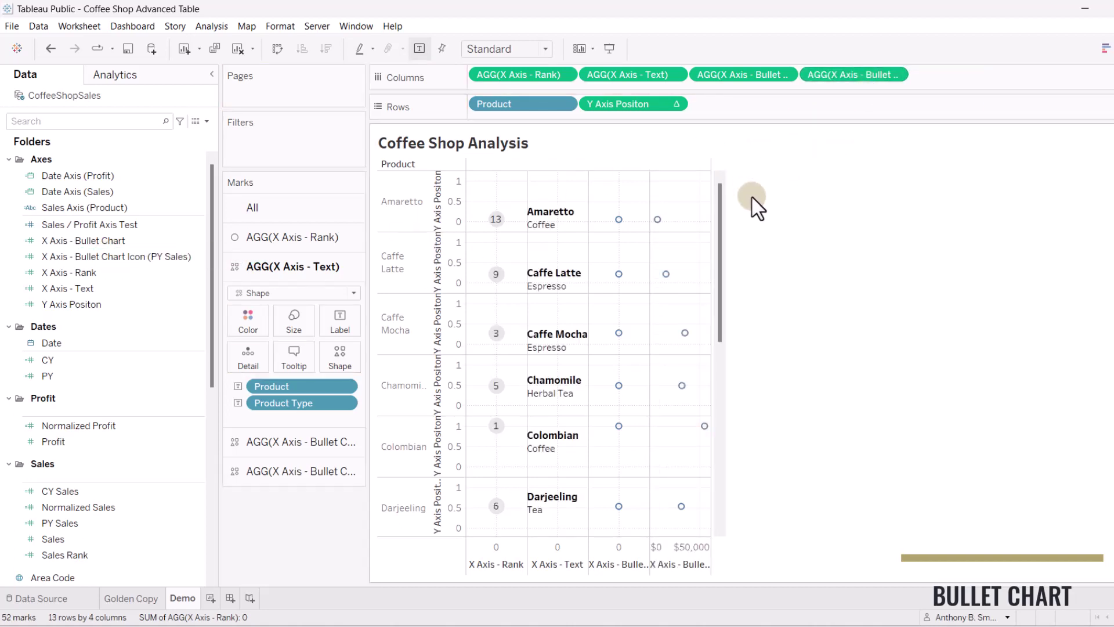
Change the X Axis - Bullet Chart marks to the Bar type and size them by CY Sales
click(290, 442)
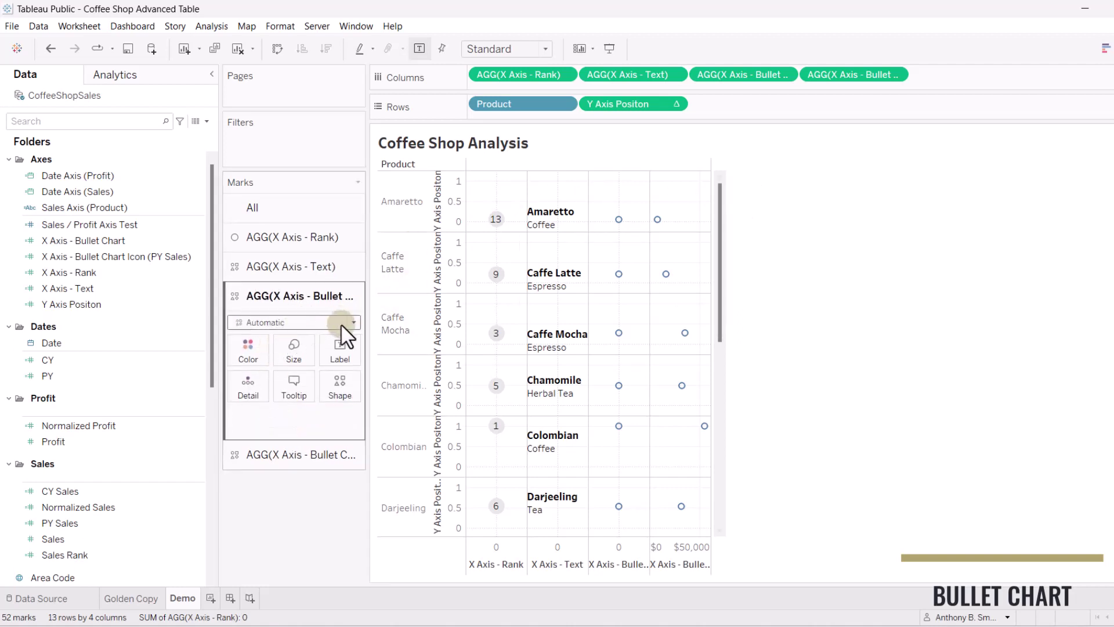
click(353, 323)
click(286, 354)
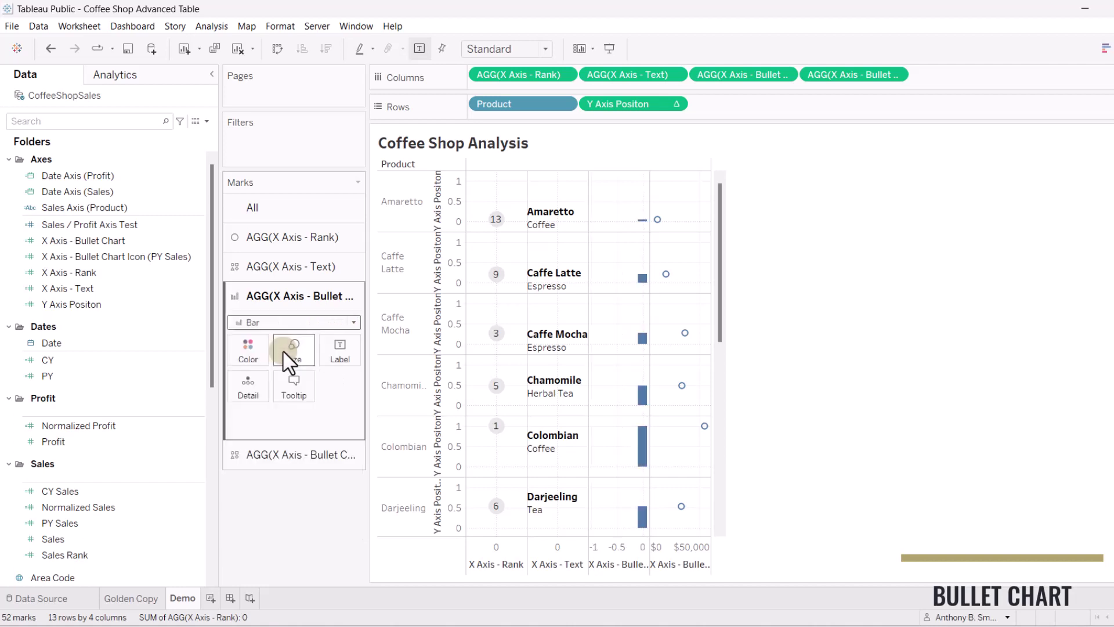
scroll(90, 374, down, 3)
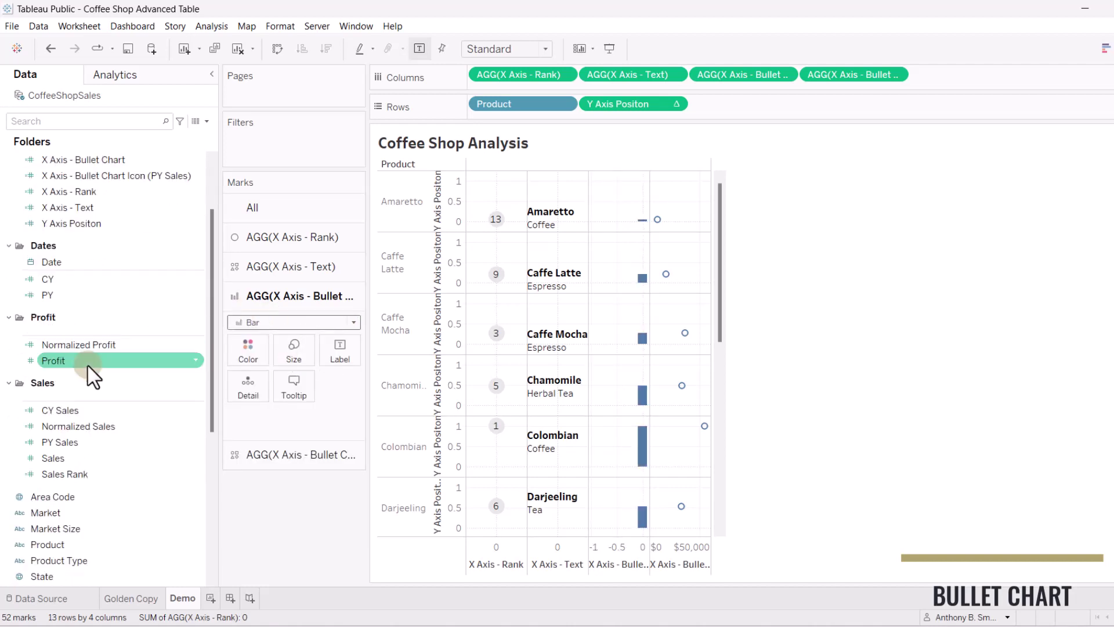
drag(56, 409, 295, 352)
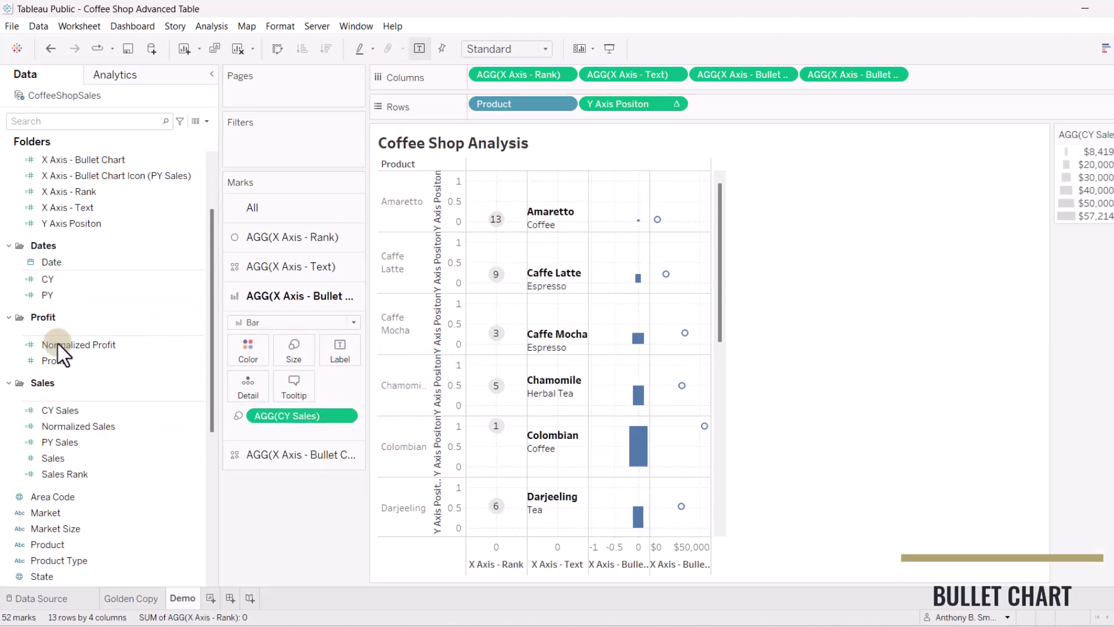
Label the X Axis - Bullet Chart bars with CY Sales and set the labels' horizontal alignment to left
drag(47, 408, 325, 349)
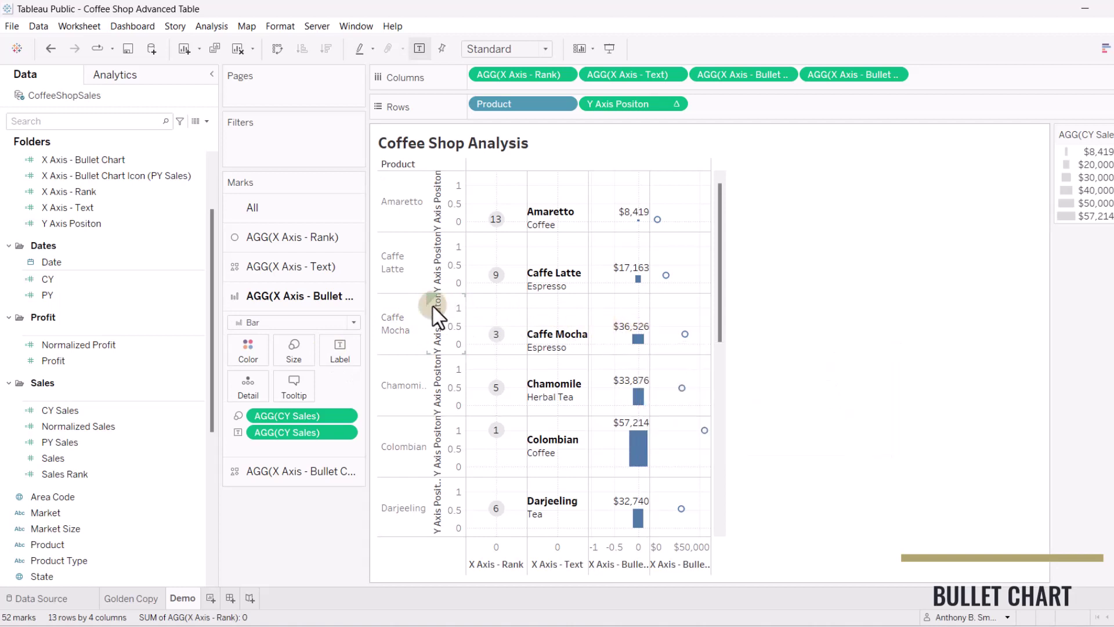
click(339, 352)
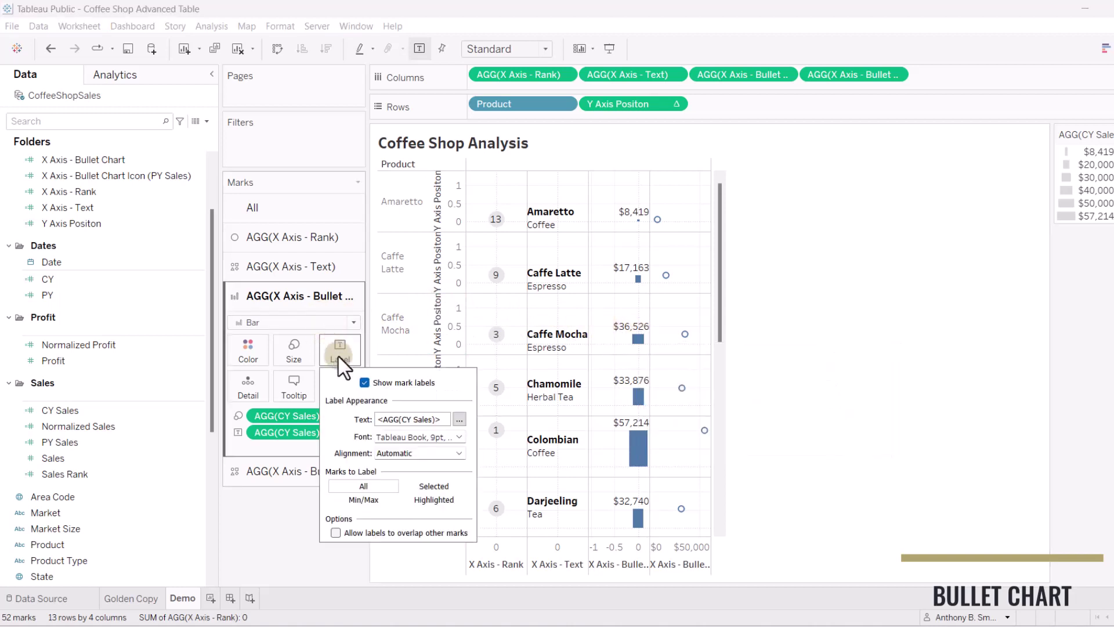
click(458, 453)
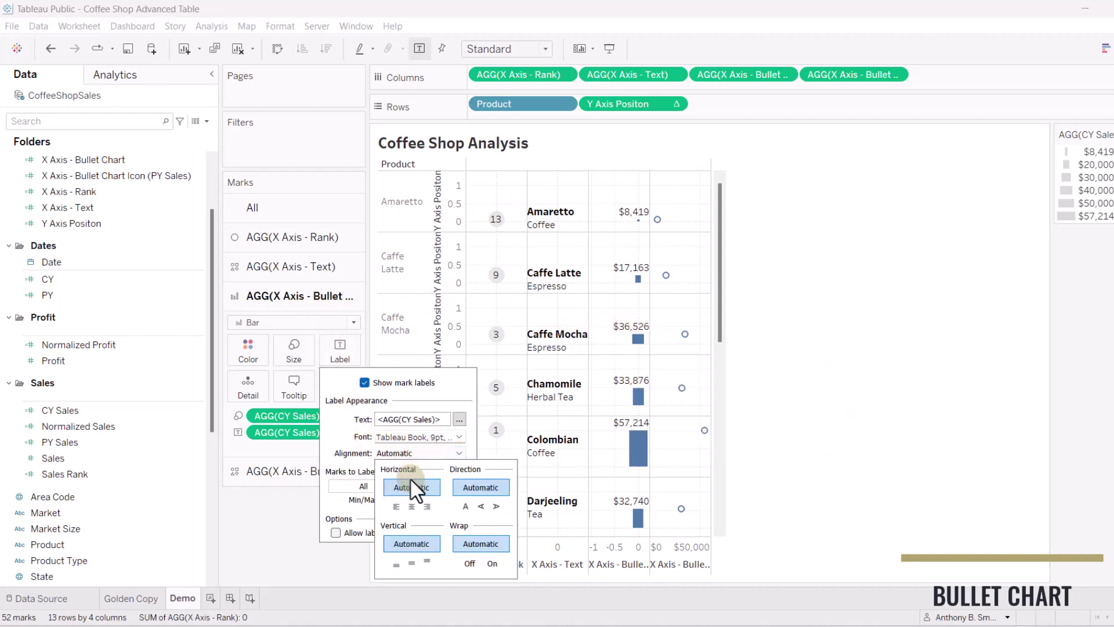
click(397, 507)
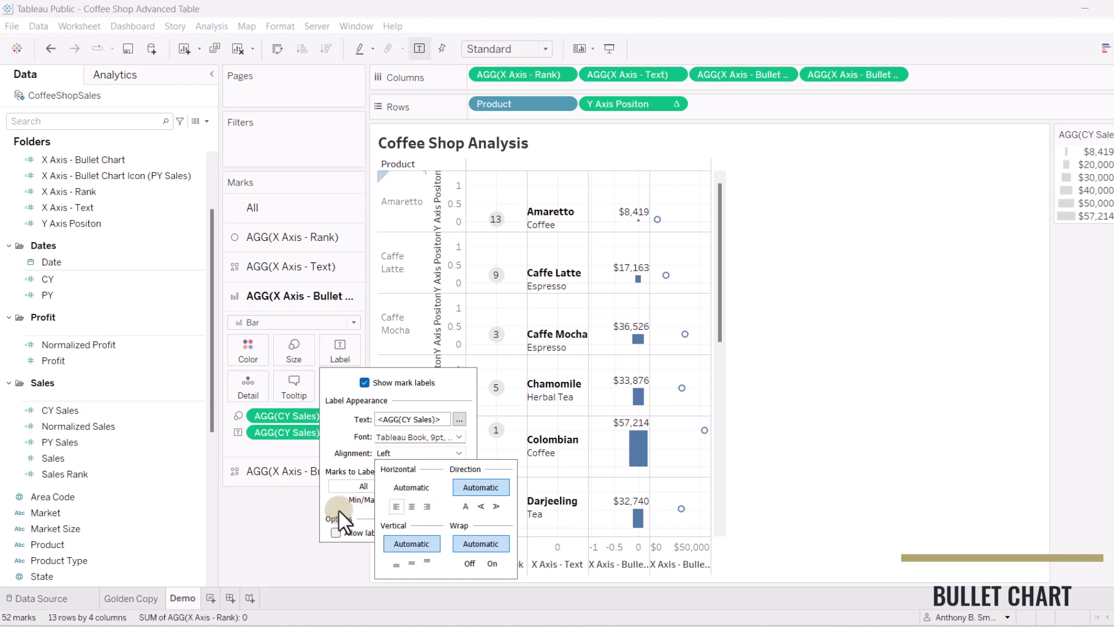
click(274, 510)
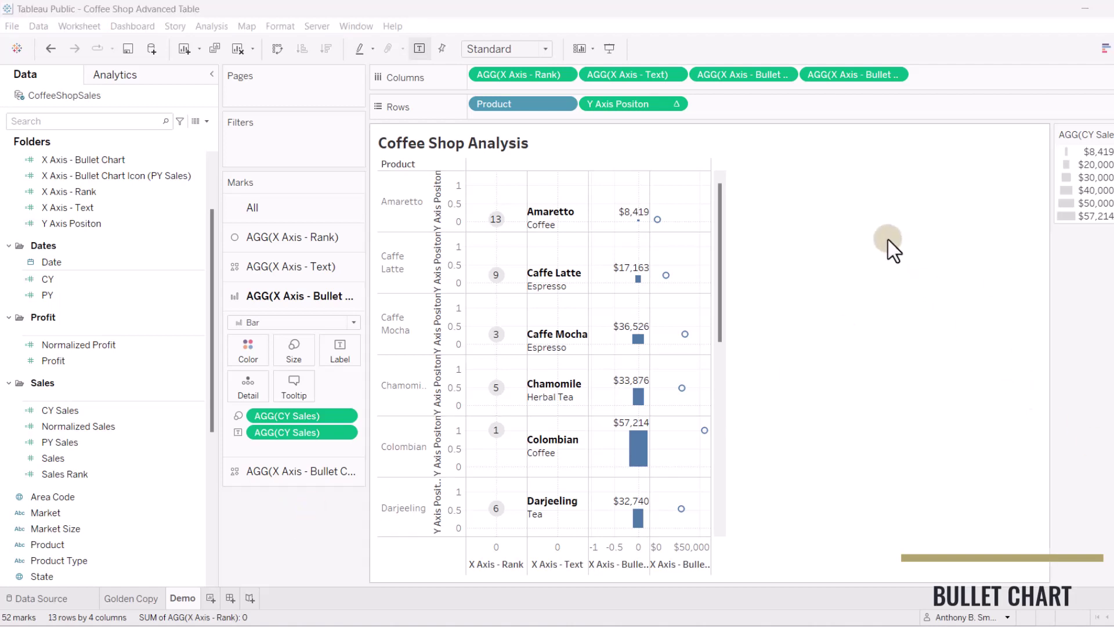
Combine X Axis - Bullet Chart Icon (PY Sales) with X Axis - Bullet Chart as a dual axis
double_click(848, 78)
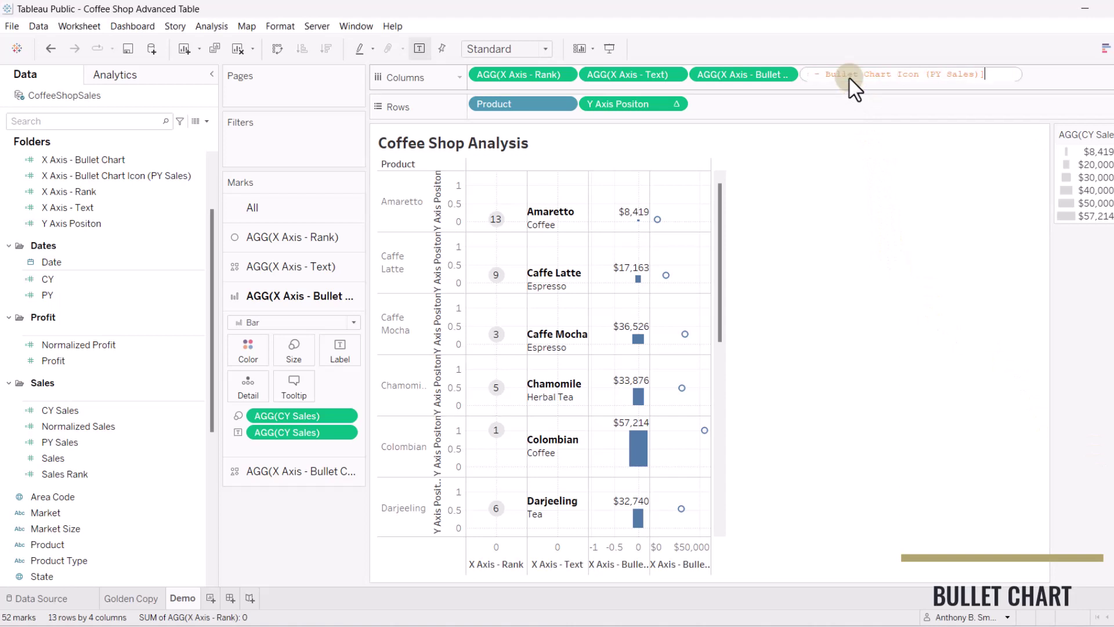
key(Return)
right_click(829, 79)
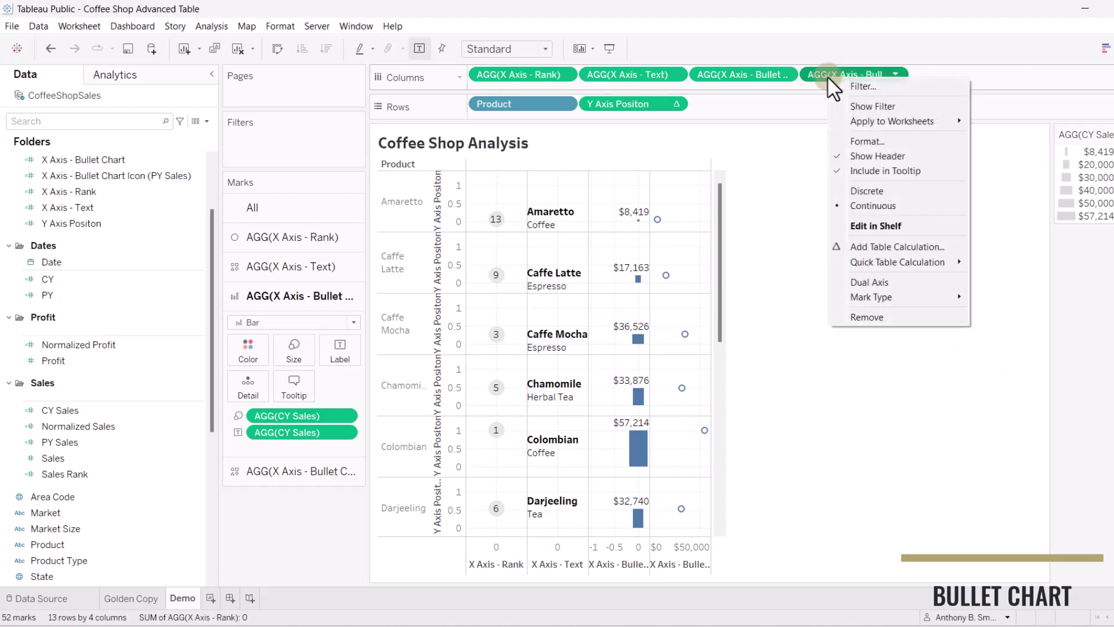
click(881, 282)
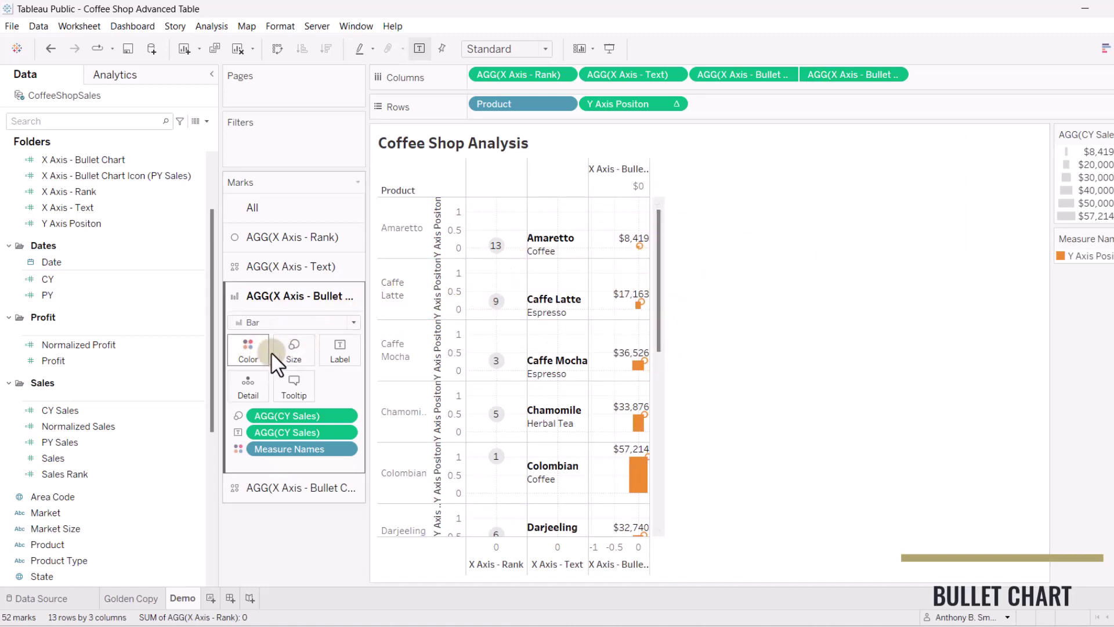
click(252, 353)
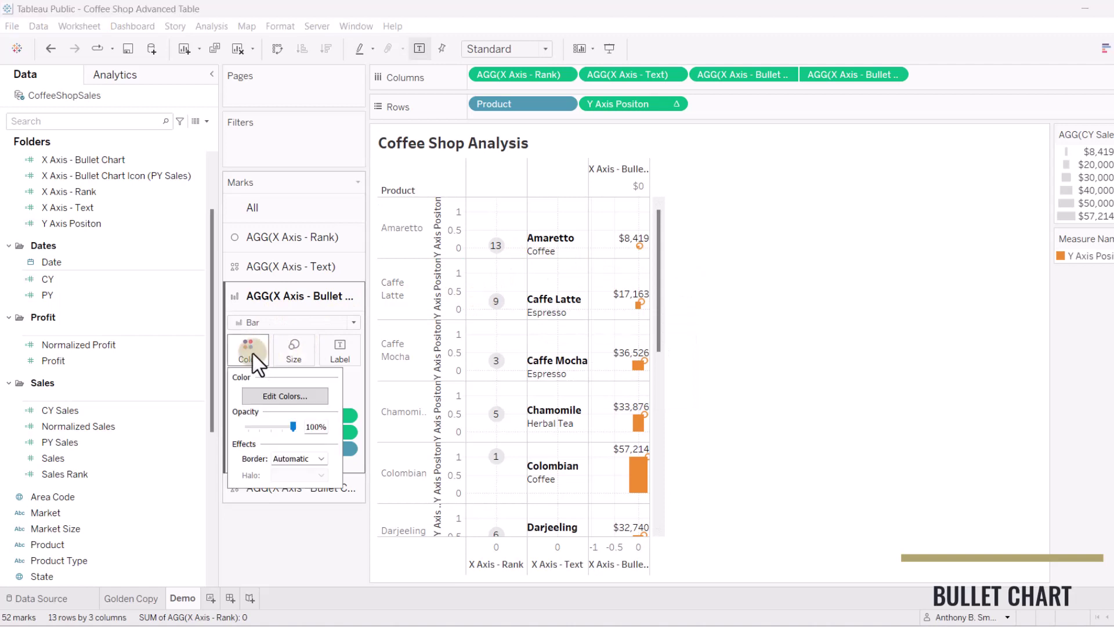
click(284, 394)
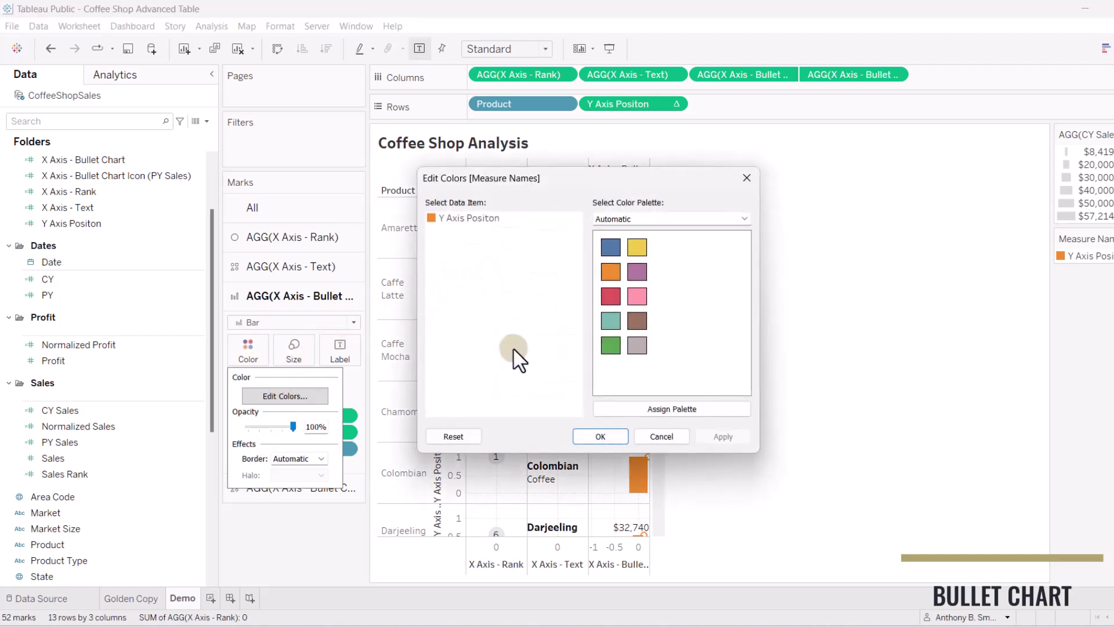
click(681, 436)
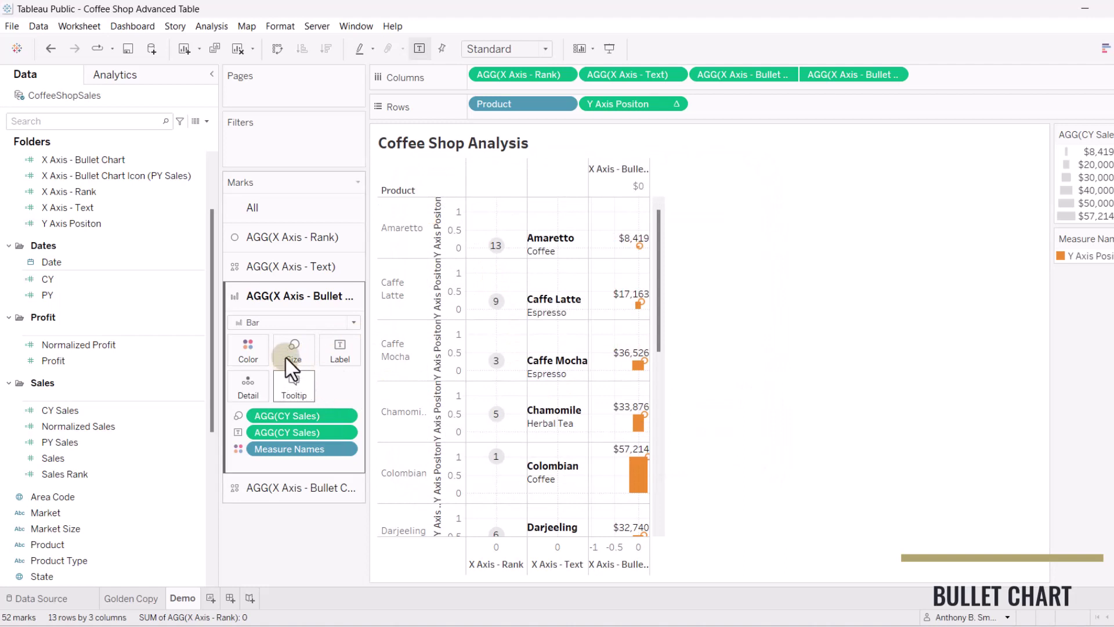
Assign the light blue custom color #00b7f2 to the Y Axis Positon item of the bar marks' Measure Names colors
click(255, 356)
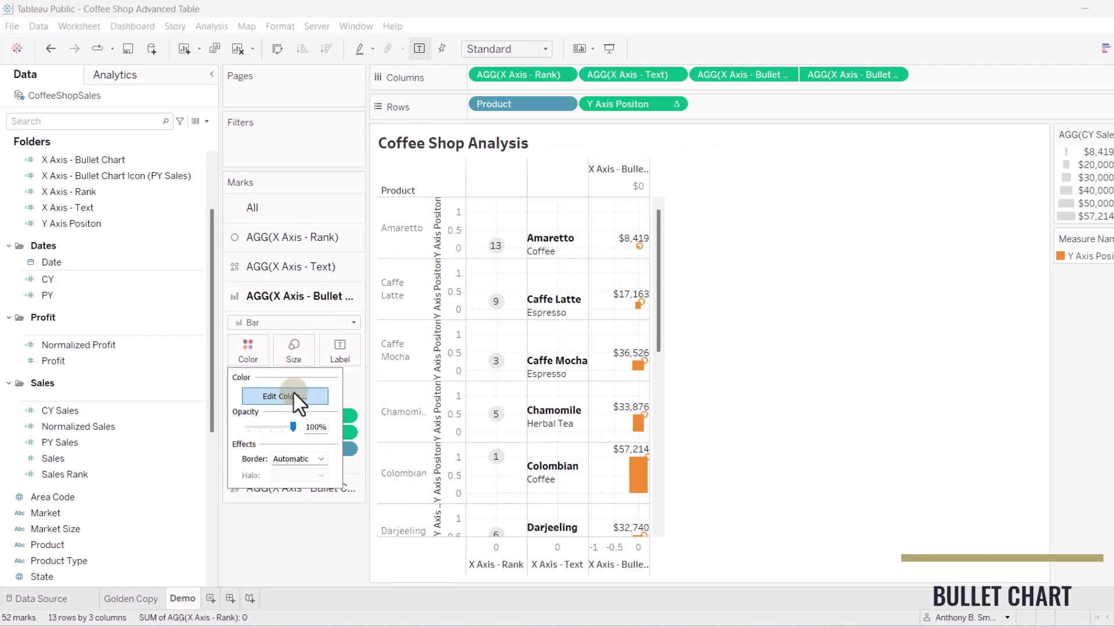
click(294, 394)
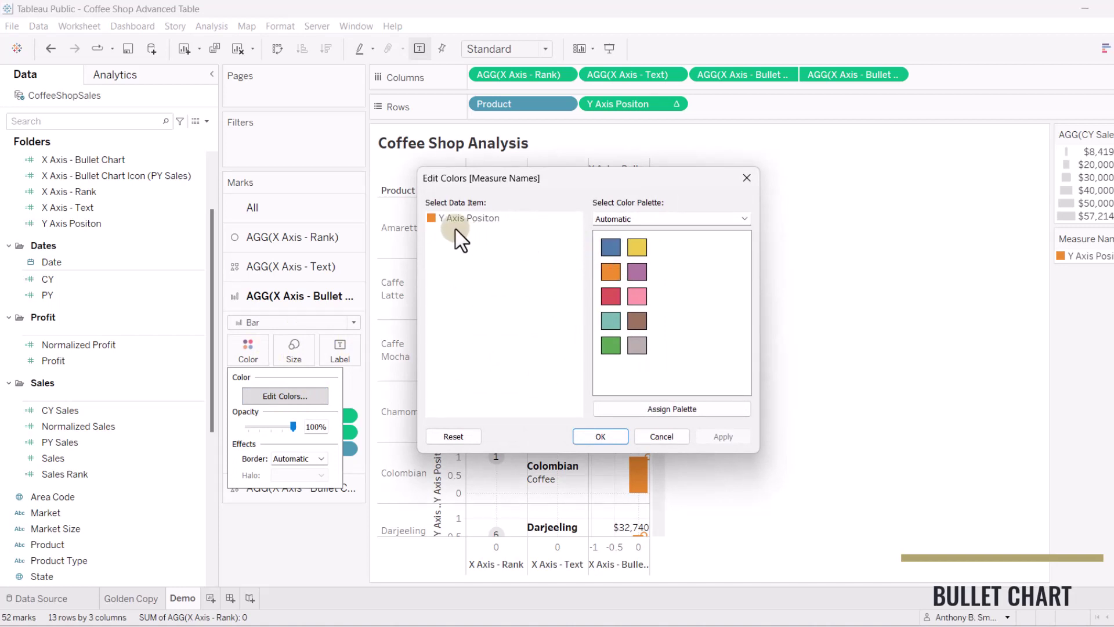
double_click(436, 220)
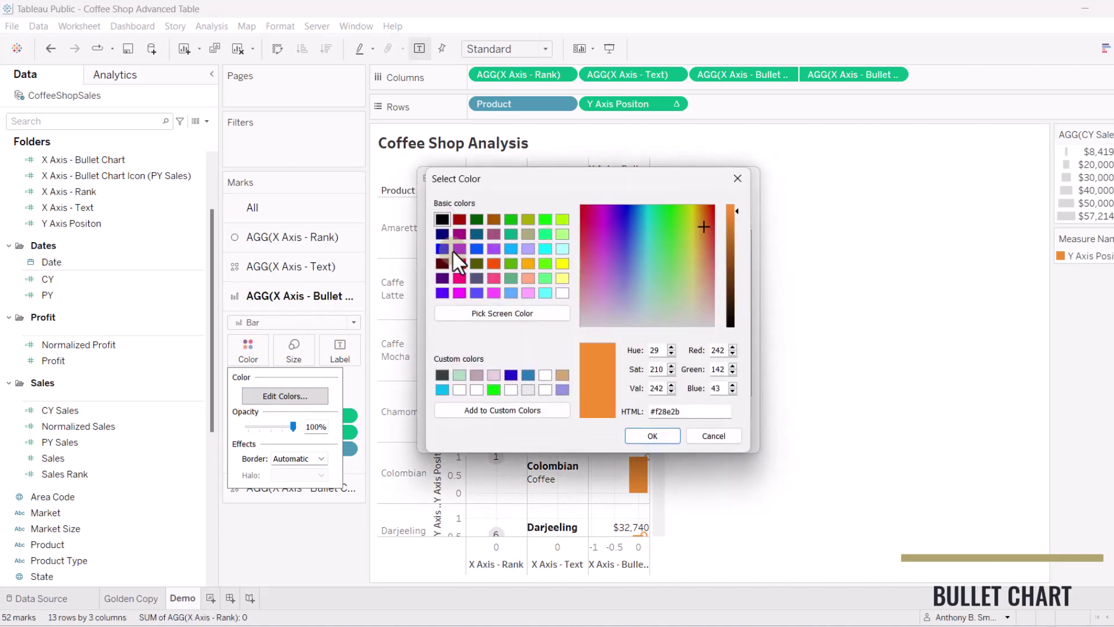
click(441, 387)
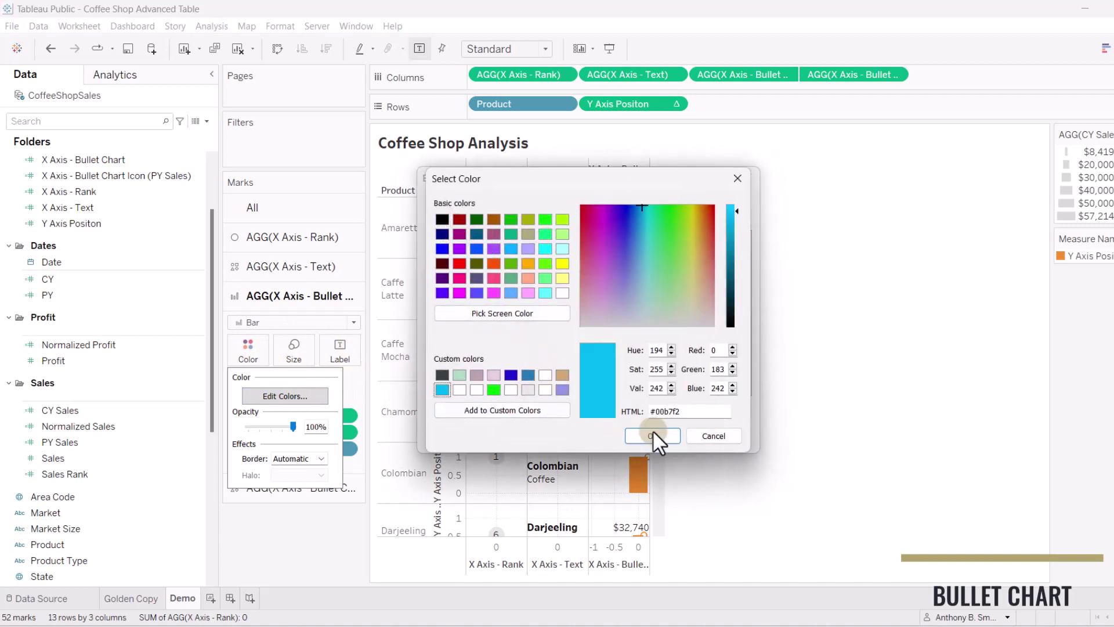
click(657, 436)
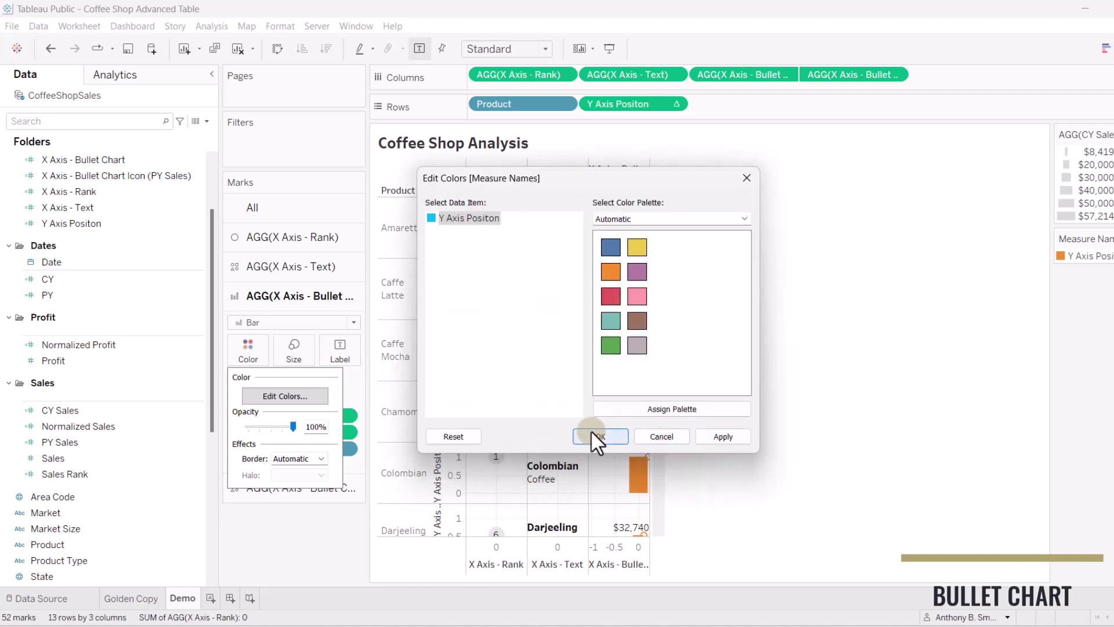
click(608, 436)
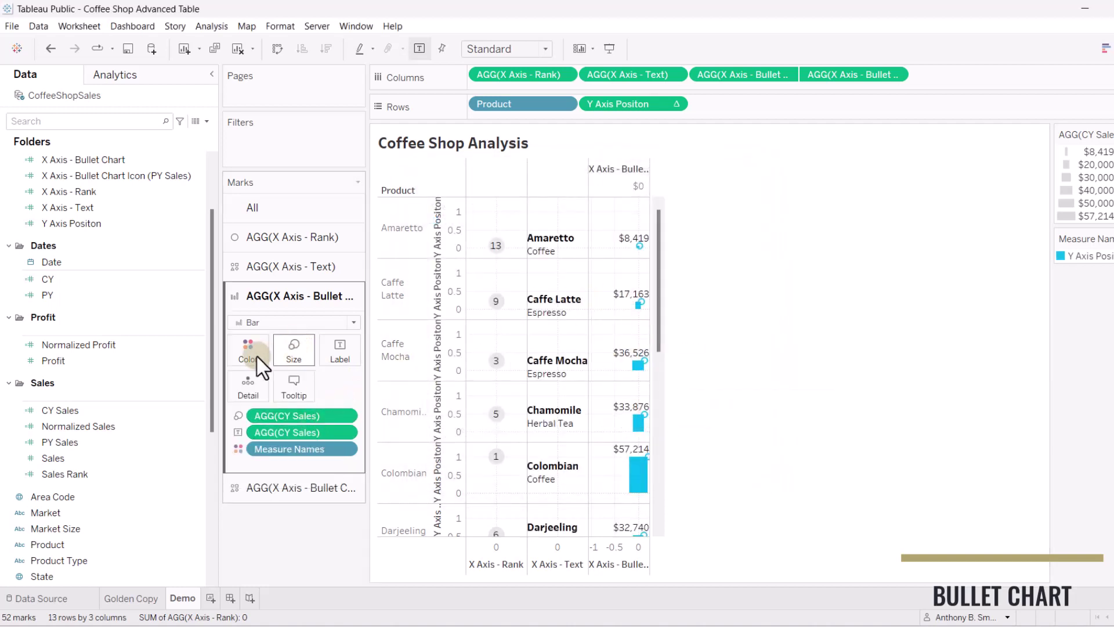
Remove Measure Names from the color of both the bullet chart bar marks and the PY Sales icon marks
click(286, 335)
drag(297, 447, 297, 538)
click(284, 479)
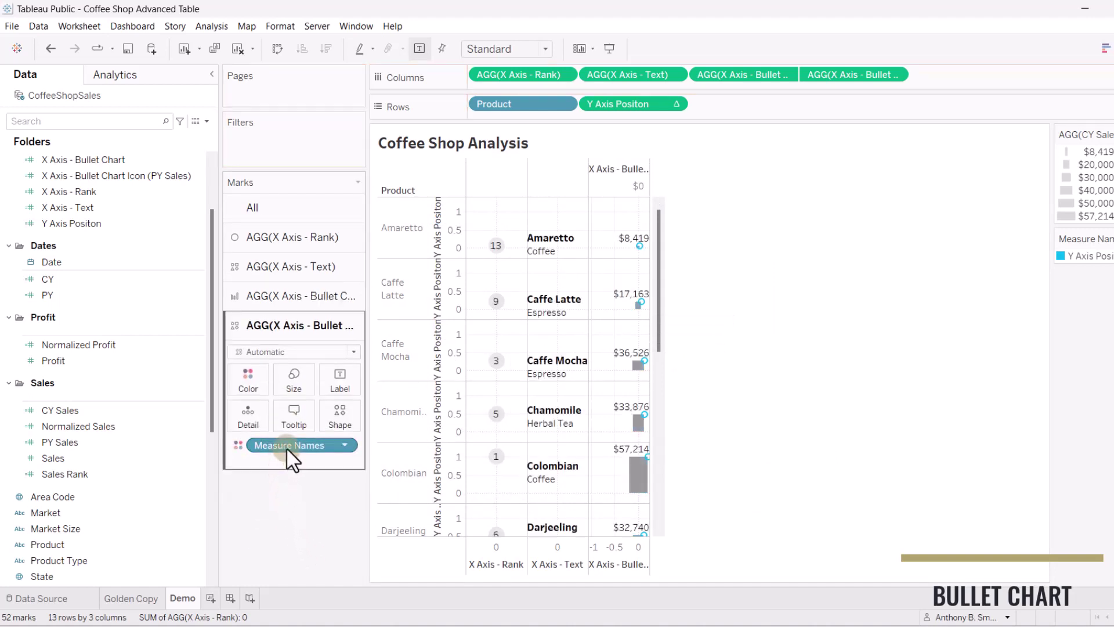
drag(287, 447, 289, 529)
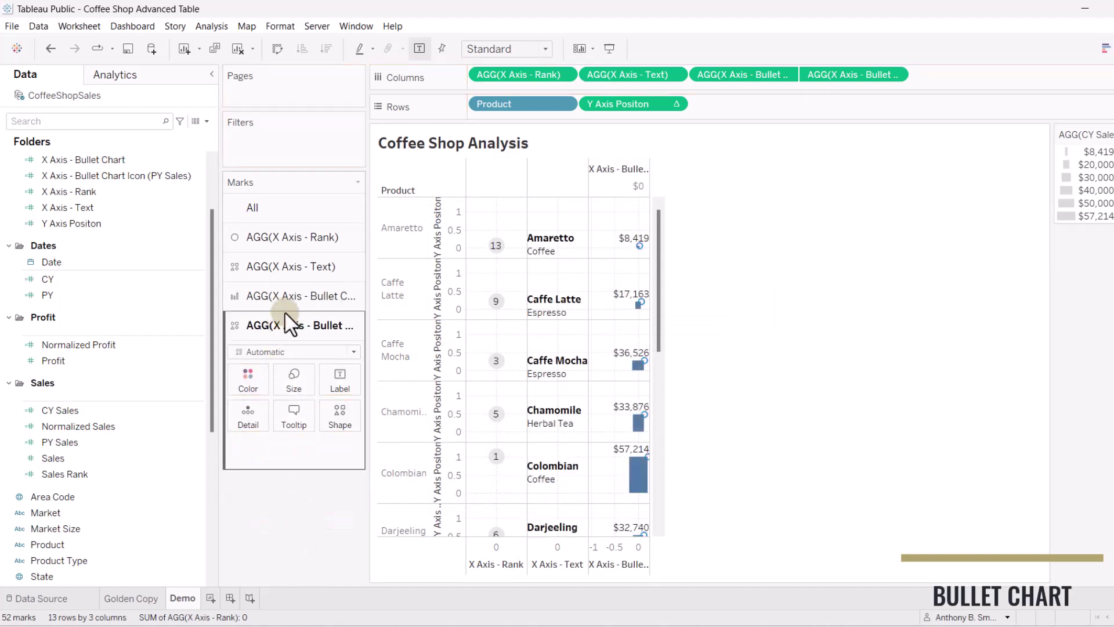
Color the X Axis - Bullet Chart bars light blue
click(270, 297)
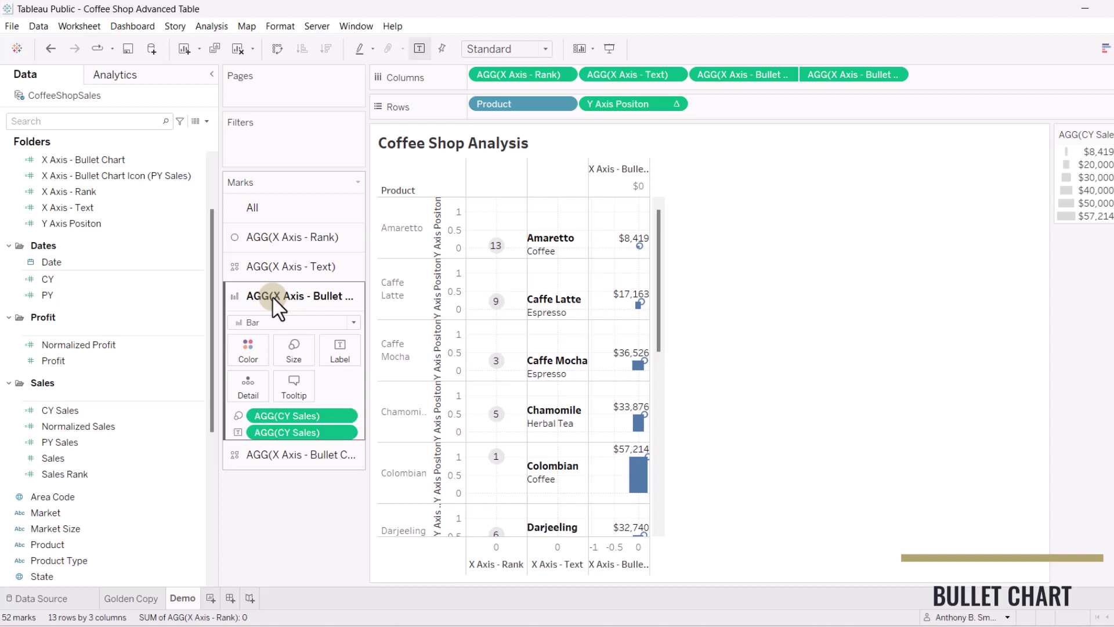
click(246, 352)
click(249, 464)
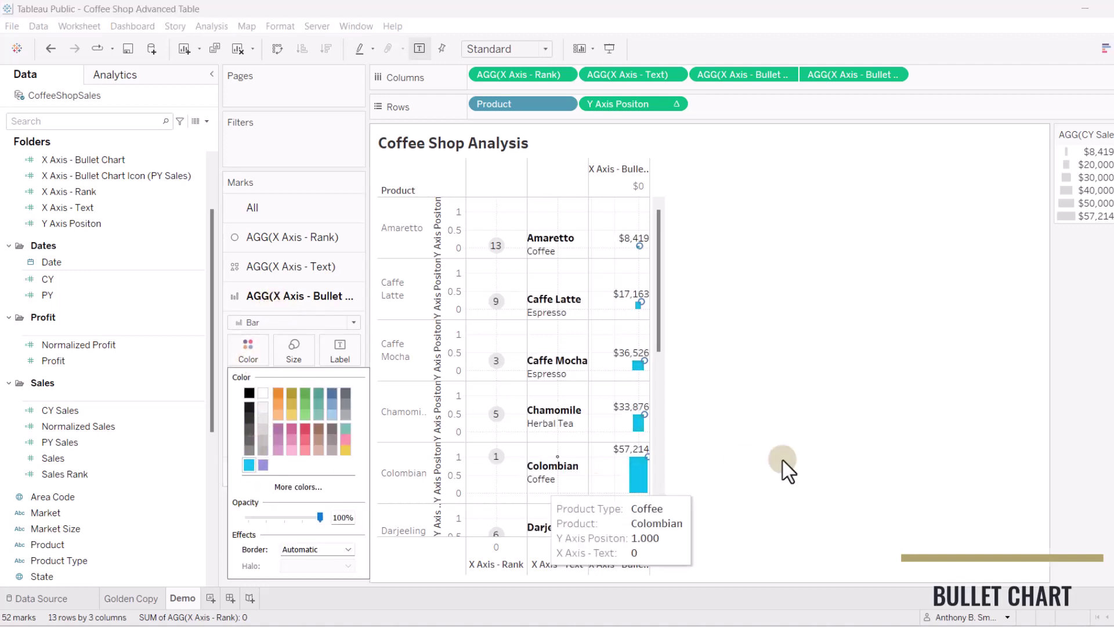
Change the PY Sales icon marks to the Shape type and use a filled downward-pointing triangle
click(264, 464)
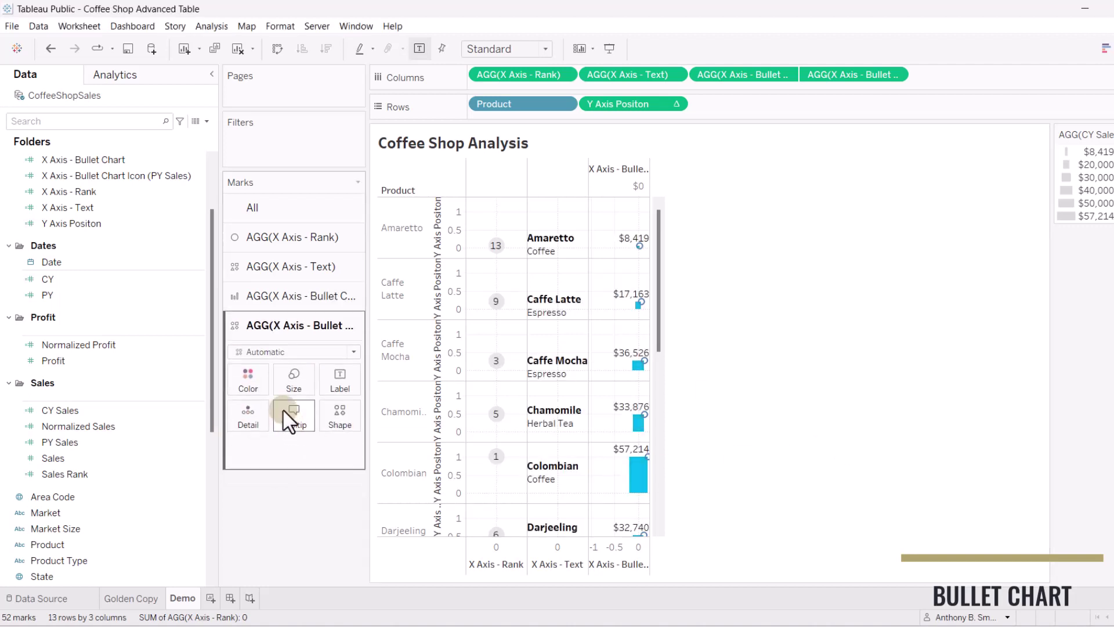
click(351, 352)
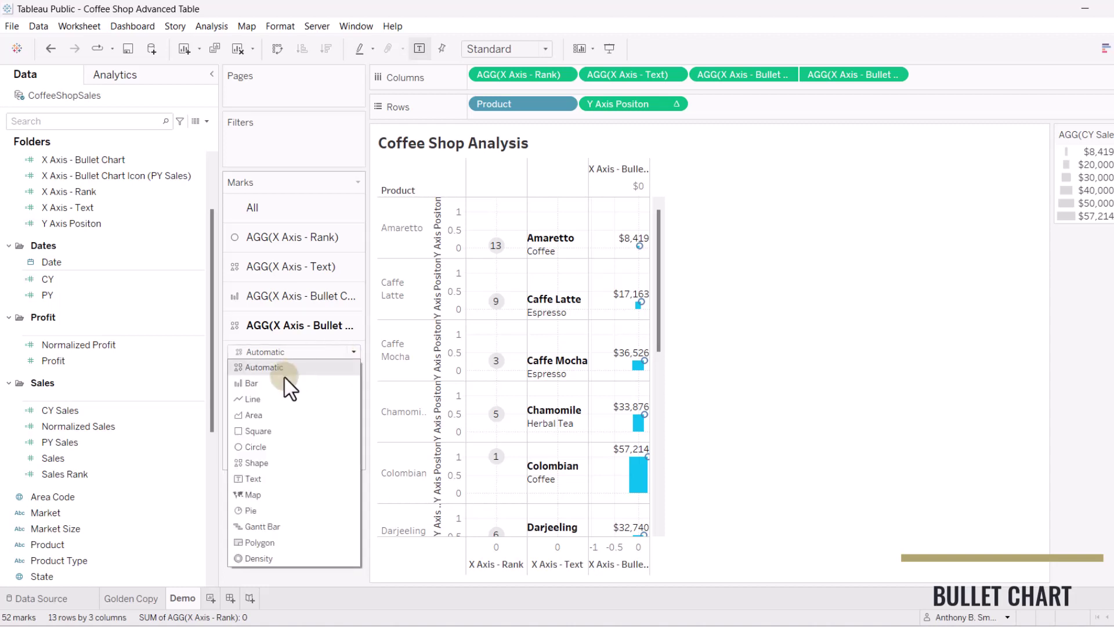
click(270, 448)
click(342, 416)
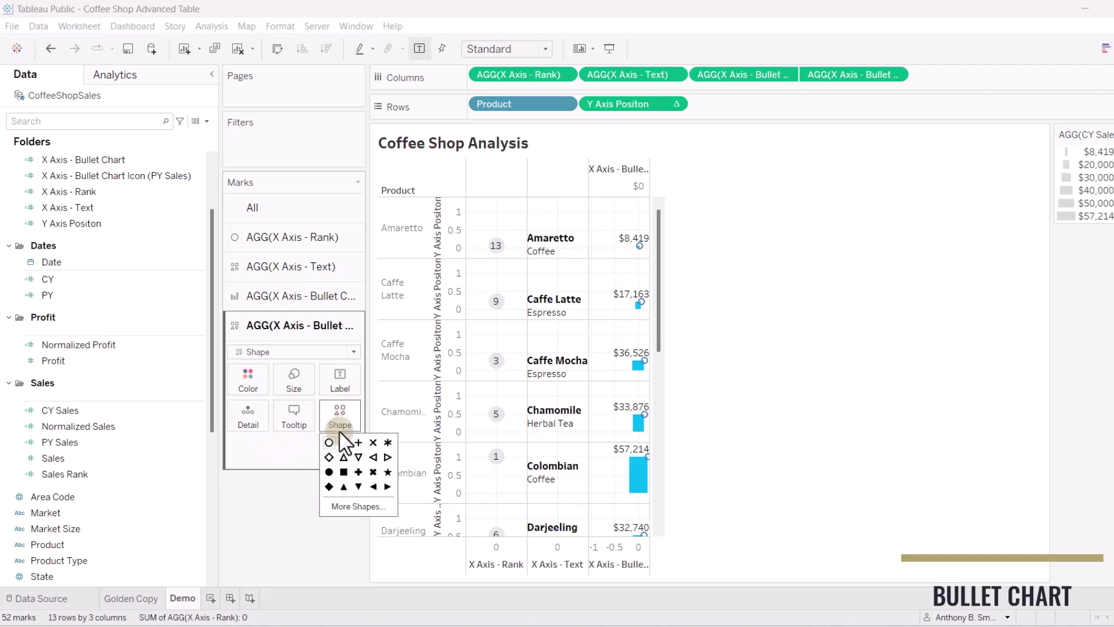
click(358, 486)
Color the PY Sales triangle marks red
click(250, 380)
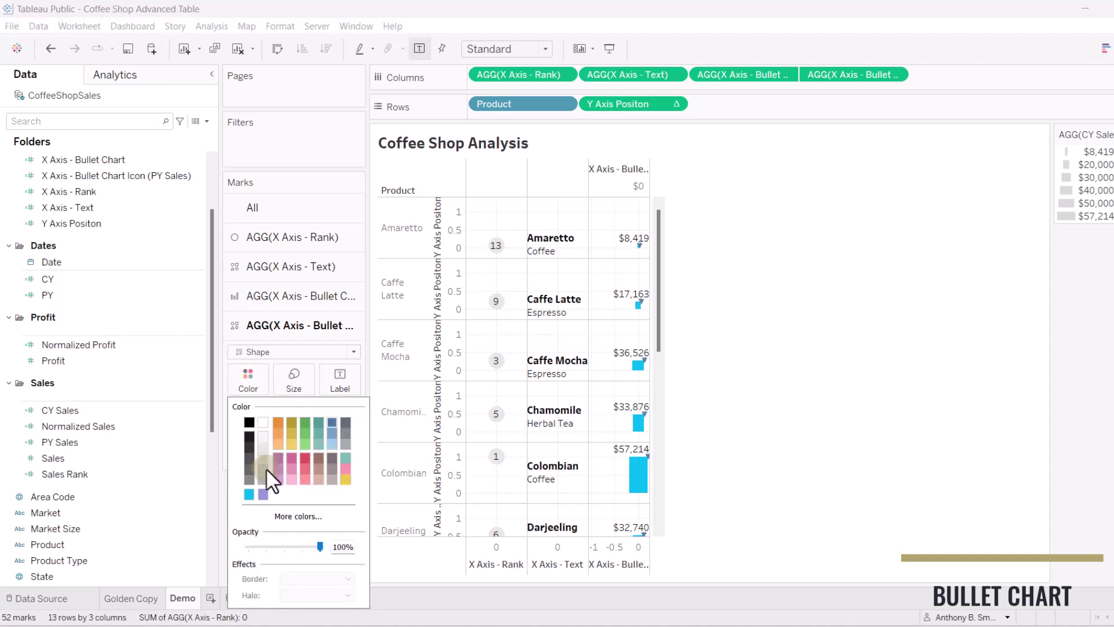
click(300, 456)
click(874, 365)
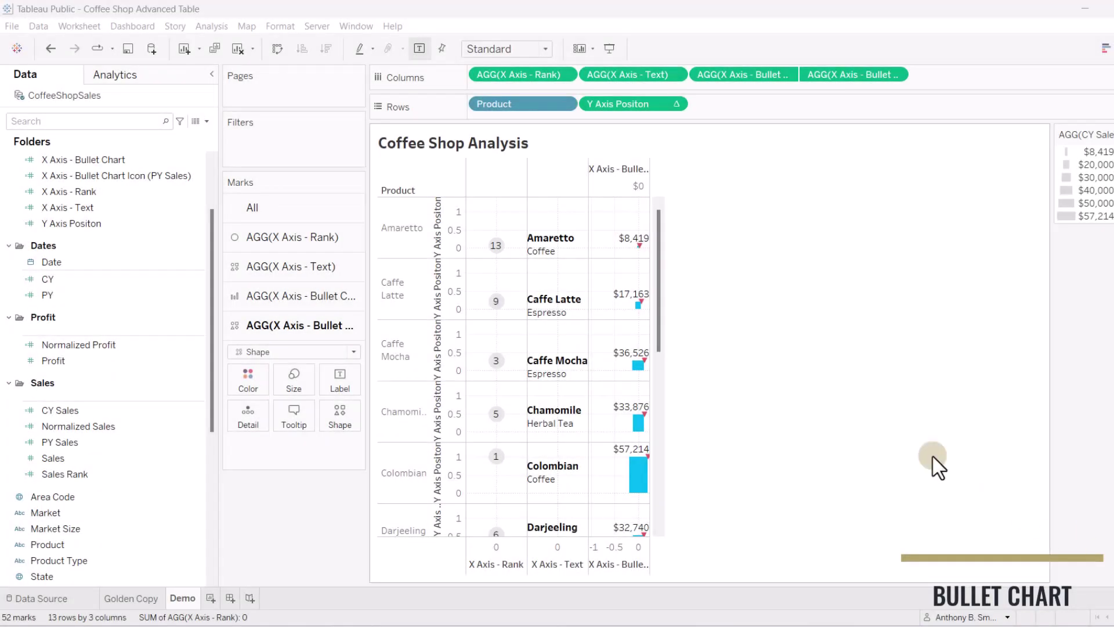
Synchronize the PY Sales icon axis with the X Axis - Bullet Chart axis
click(831, 74)
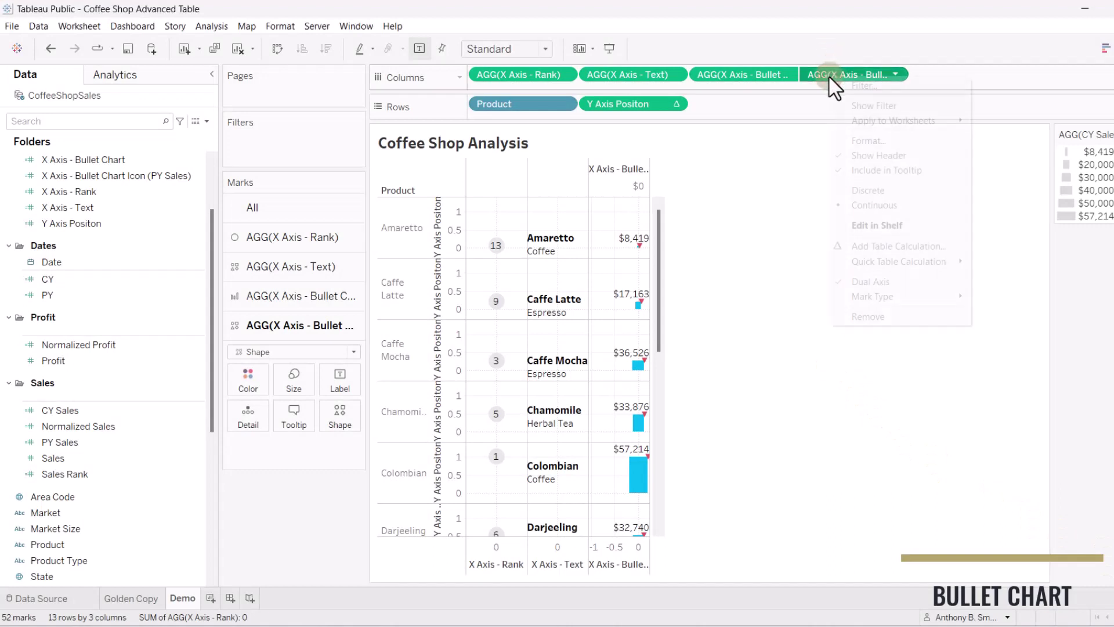
click(716, 180)
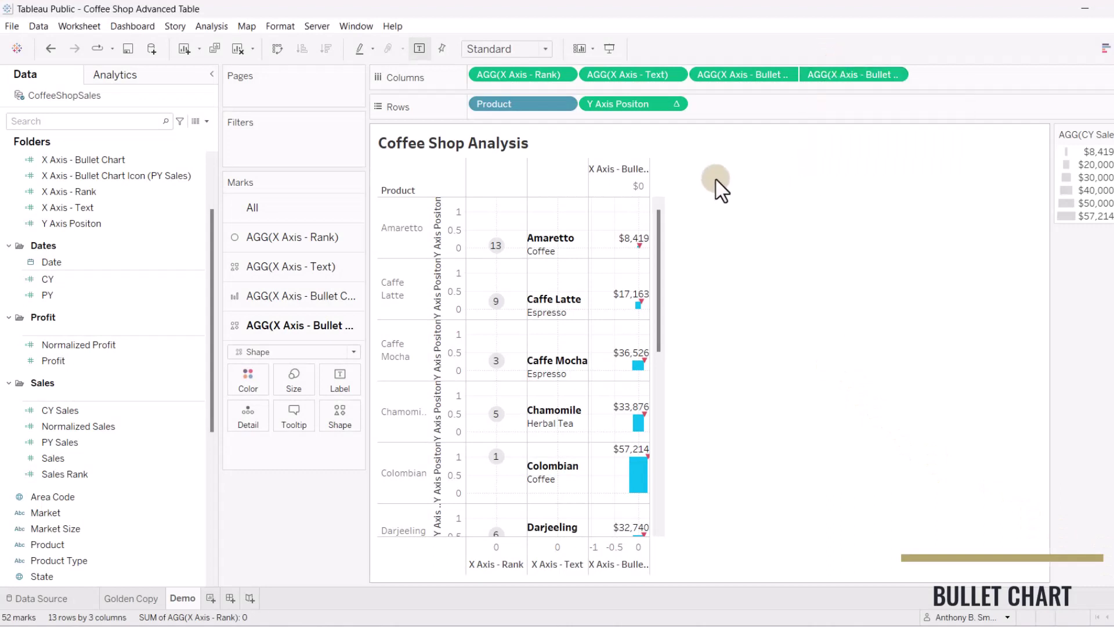
right_click(624, 172)
click(691, 251)
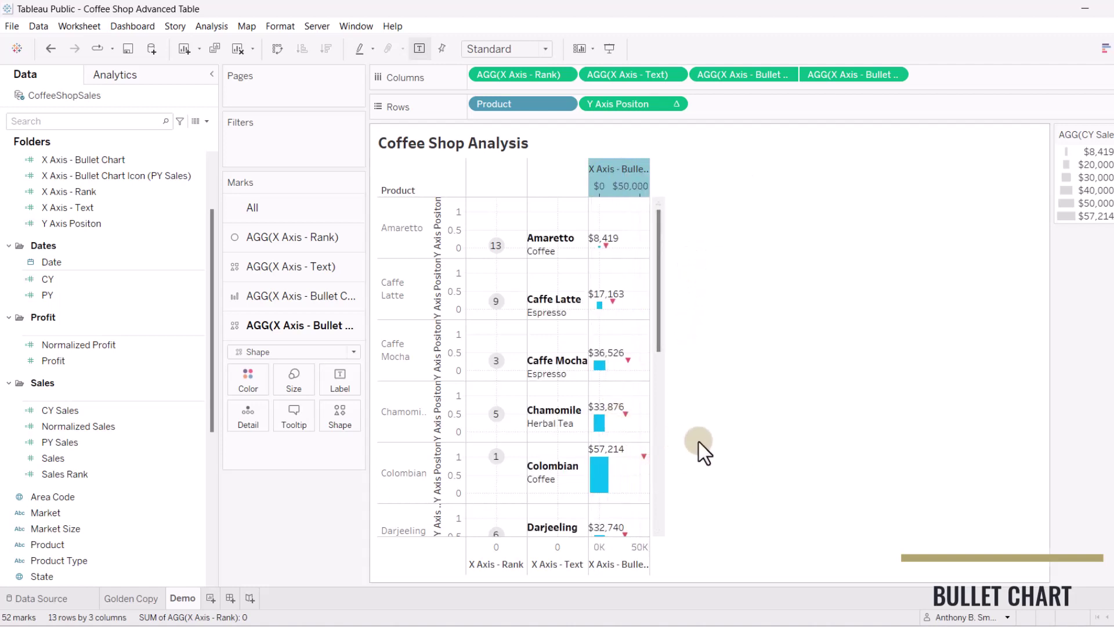
Set the X Axis - Bullet Chart bar size to Fixed, with CY Sales as the width and left alignment
click(284, 319)
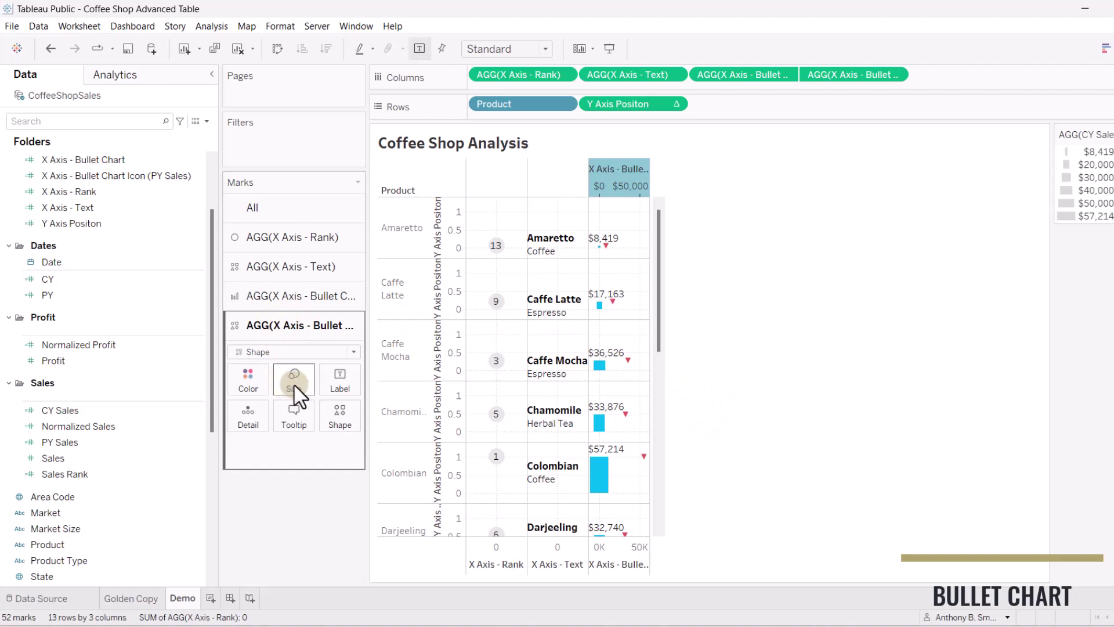
click(285, 296)
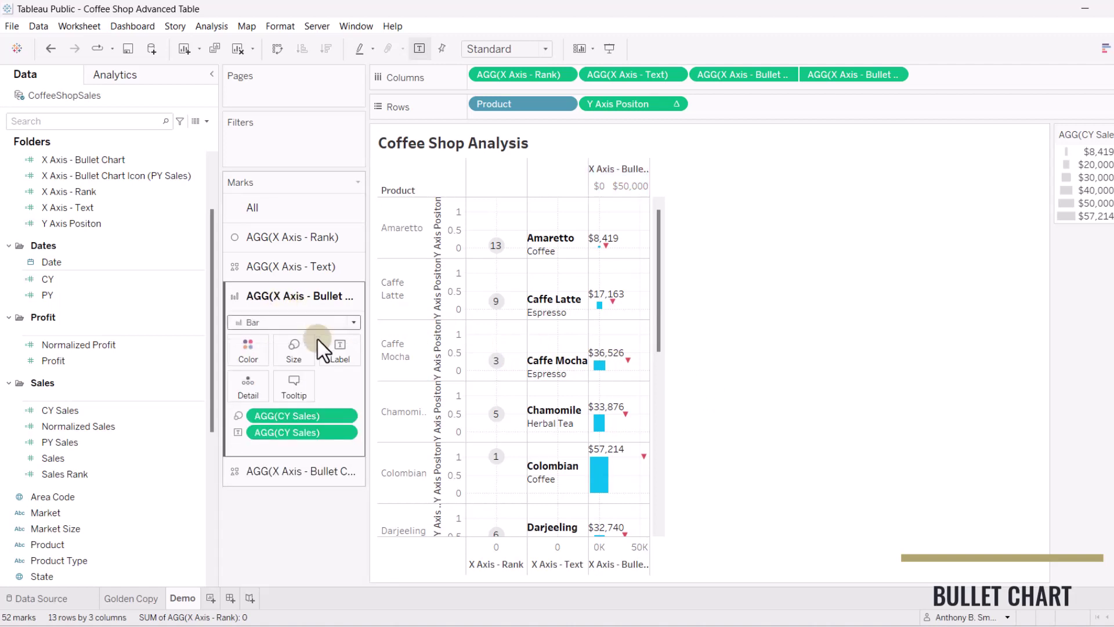
click(293, 353)
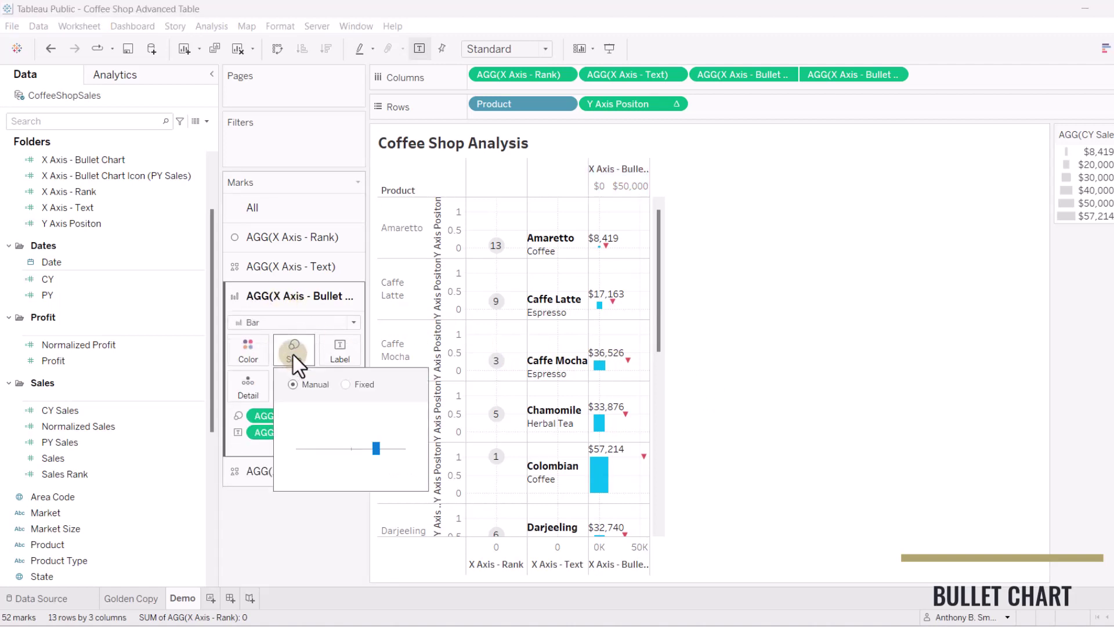
click(346, 385)
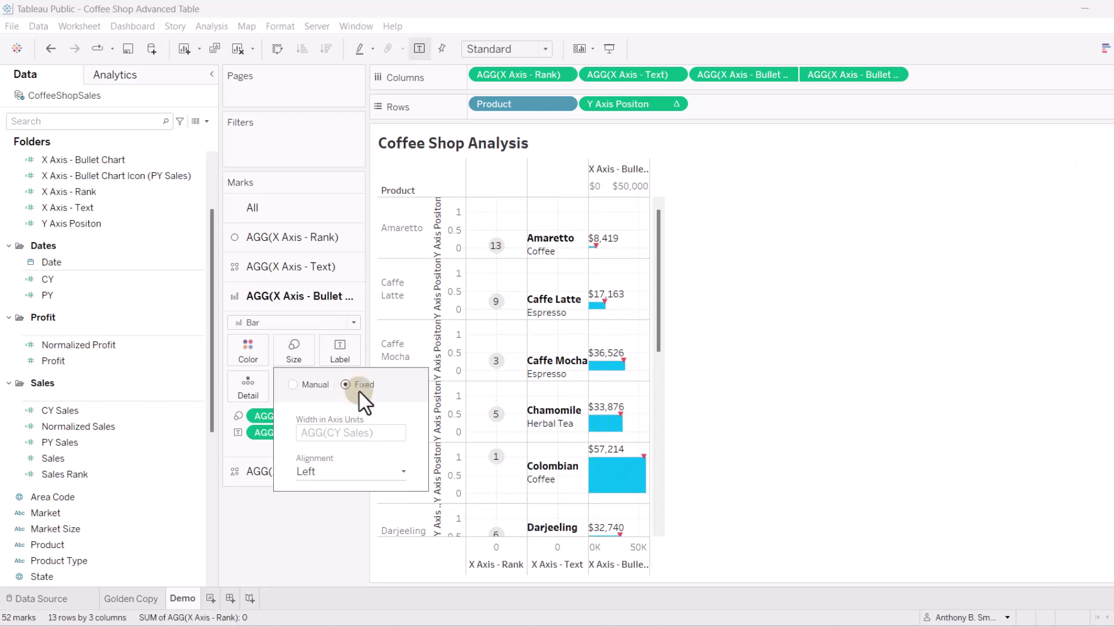
click(606, 389)
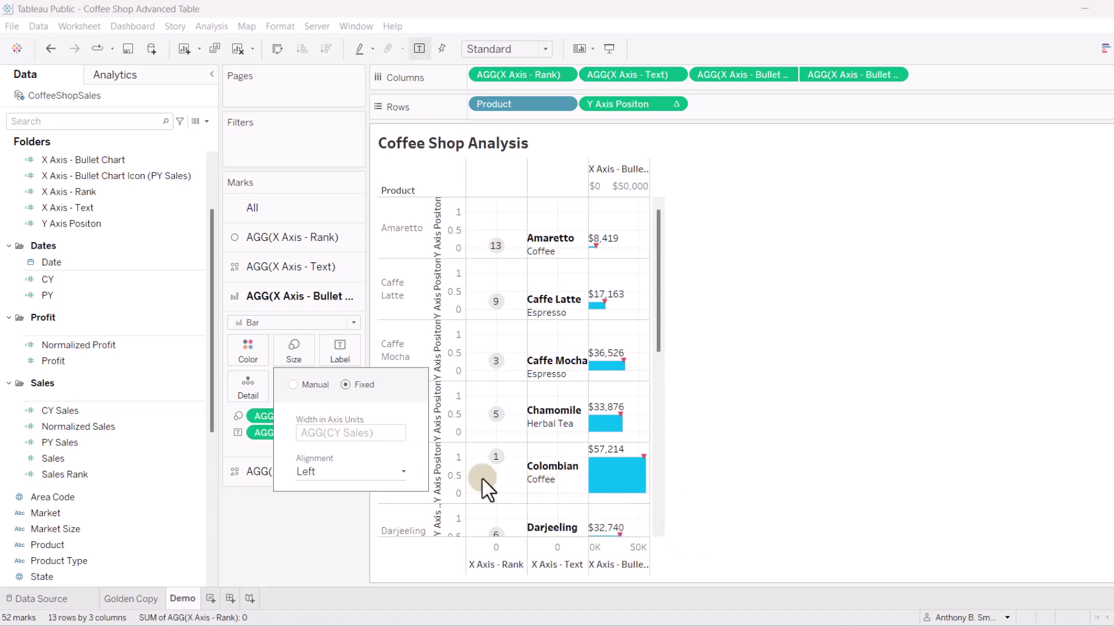
click(351, 520)
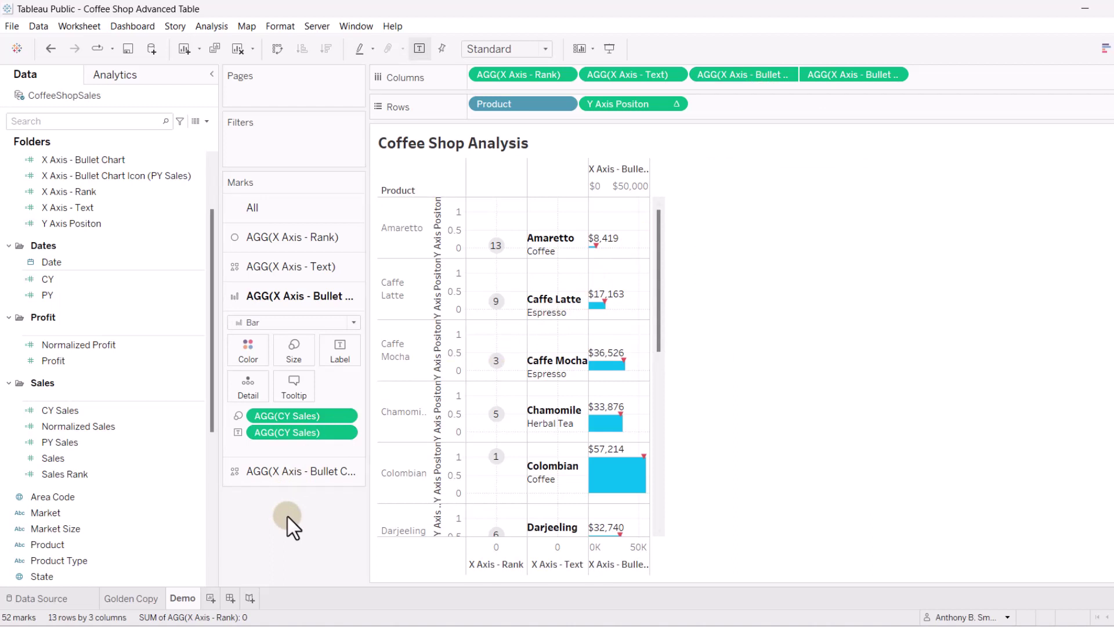
Review the fixed-width size settings of the bullet chart bars and the tooltips of individual product marks
click(295, 354)
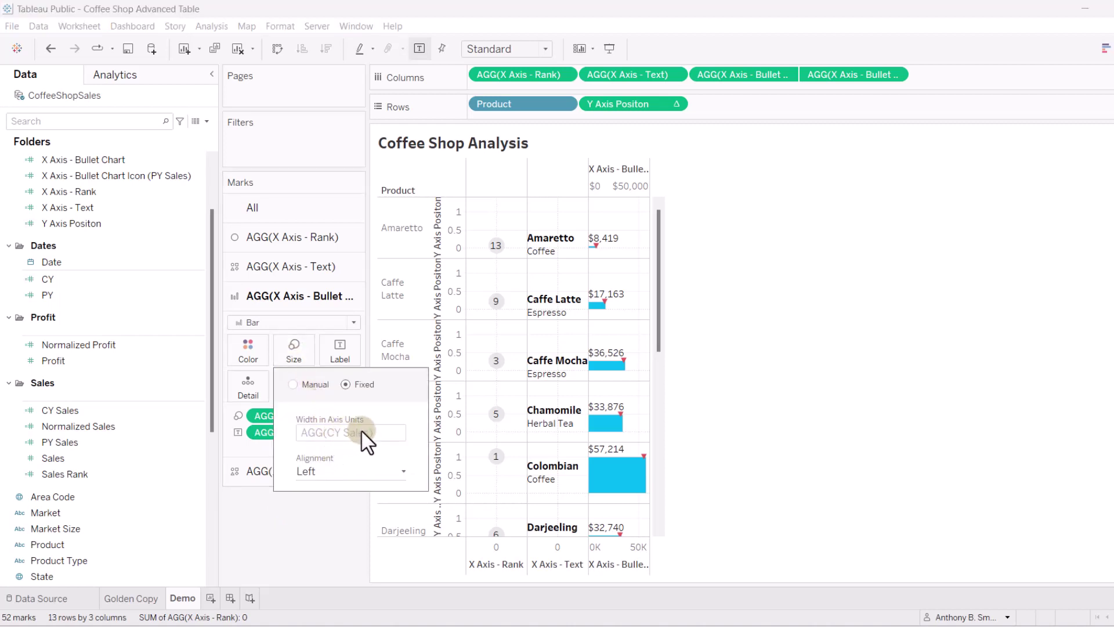
click(316, 516)
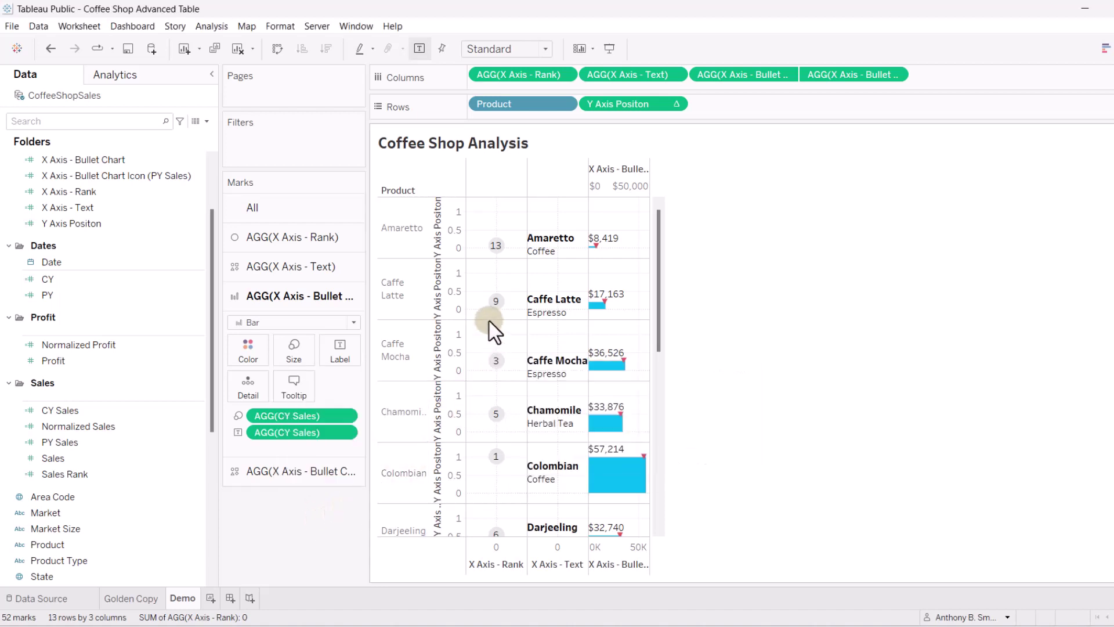
mouse_move(600, 319)
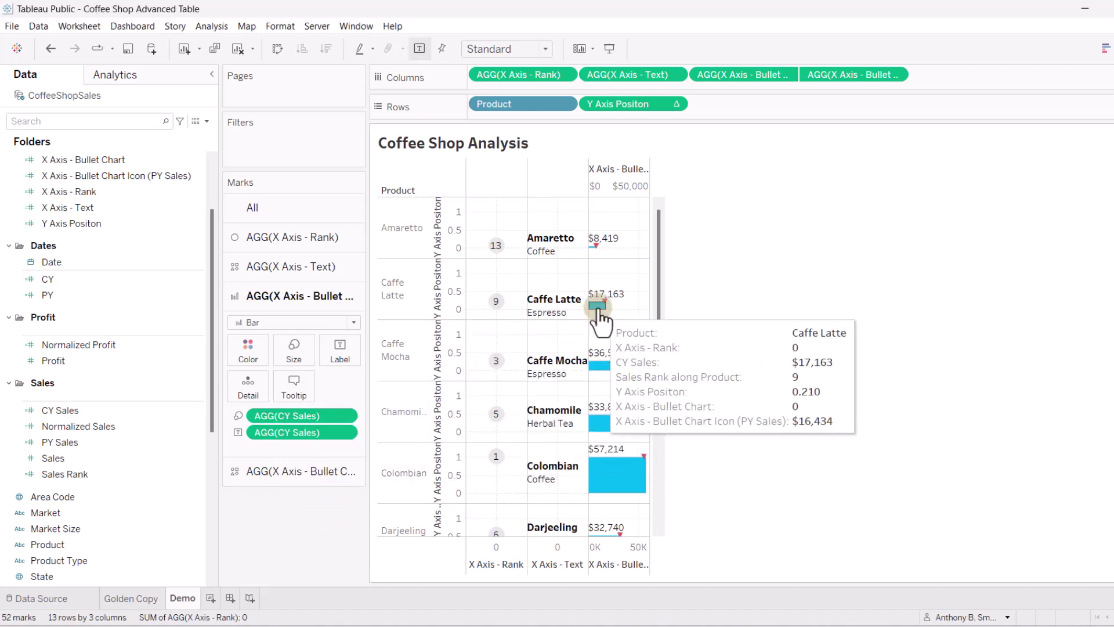
mouse_move(592, 250)
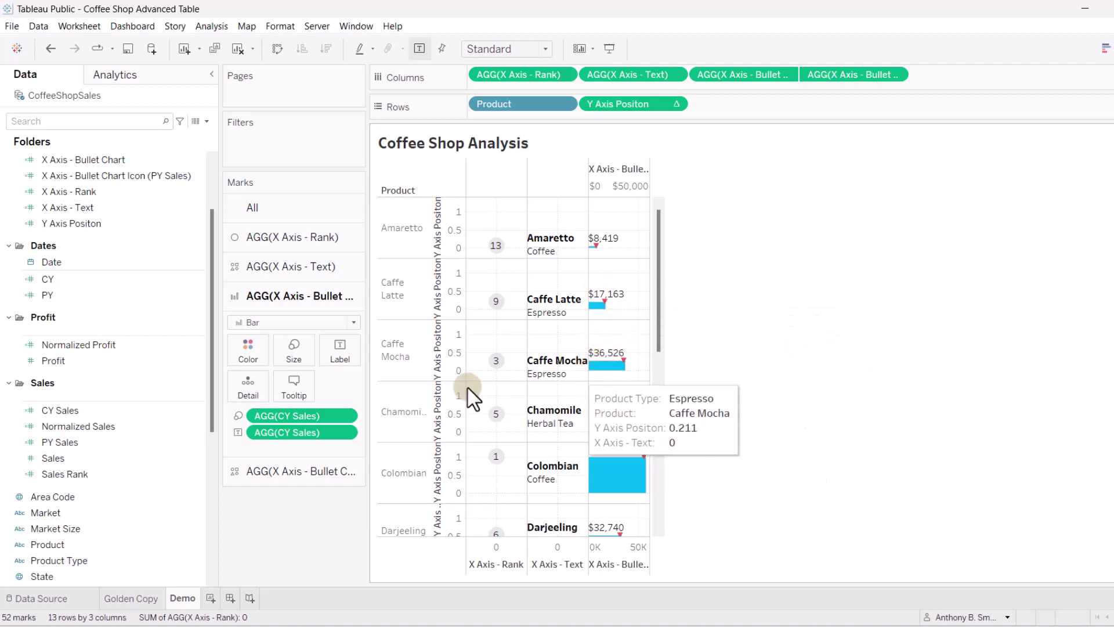
click(289, 354)
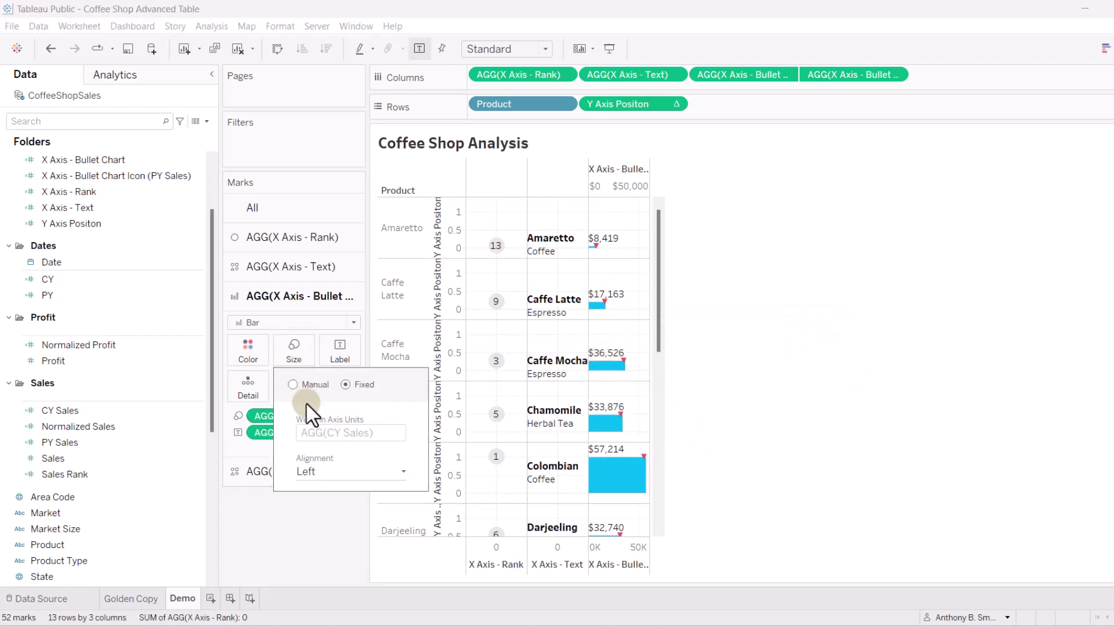
click(316, 509)
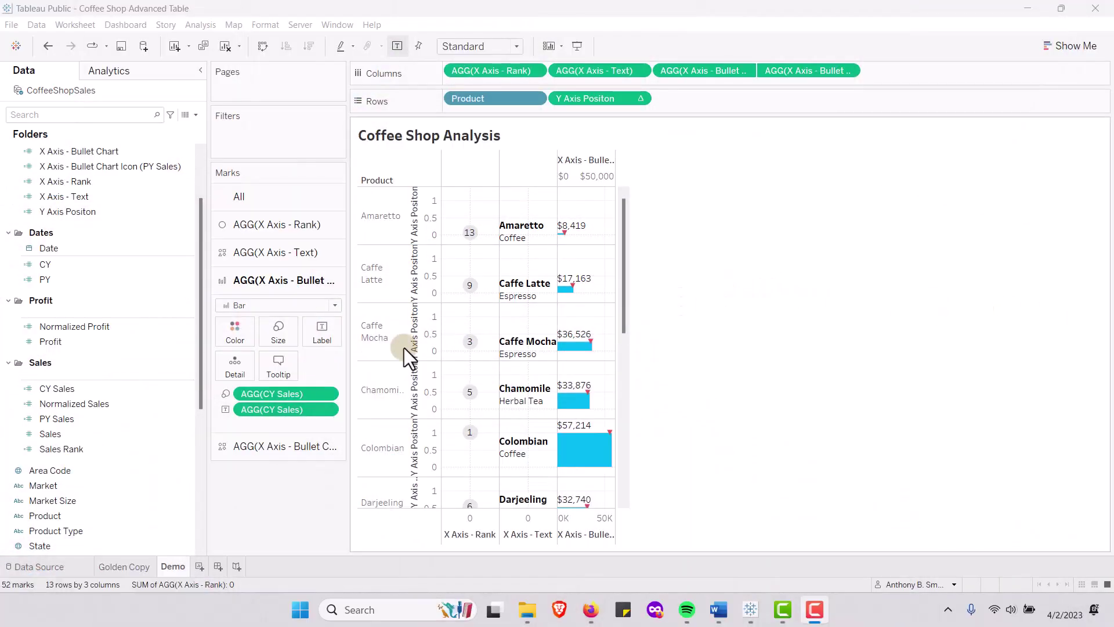
Enlarge the PY Sales triangle marks and widen the chart columns in the view
click(266, 449)
click(281, 364)
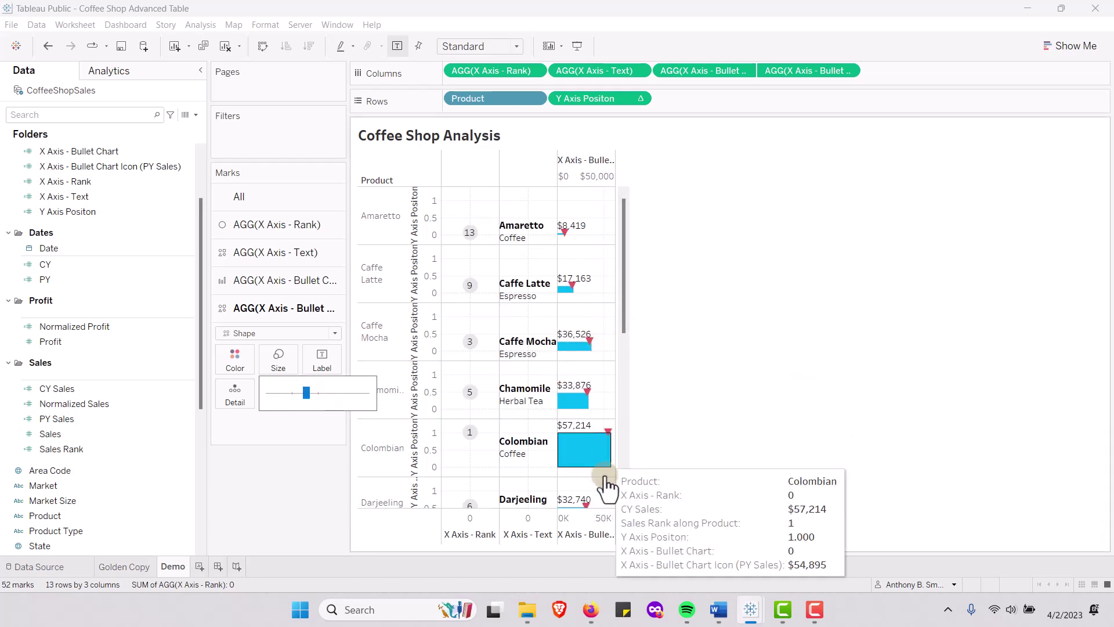
drag(614, 522, 650, 517)
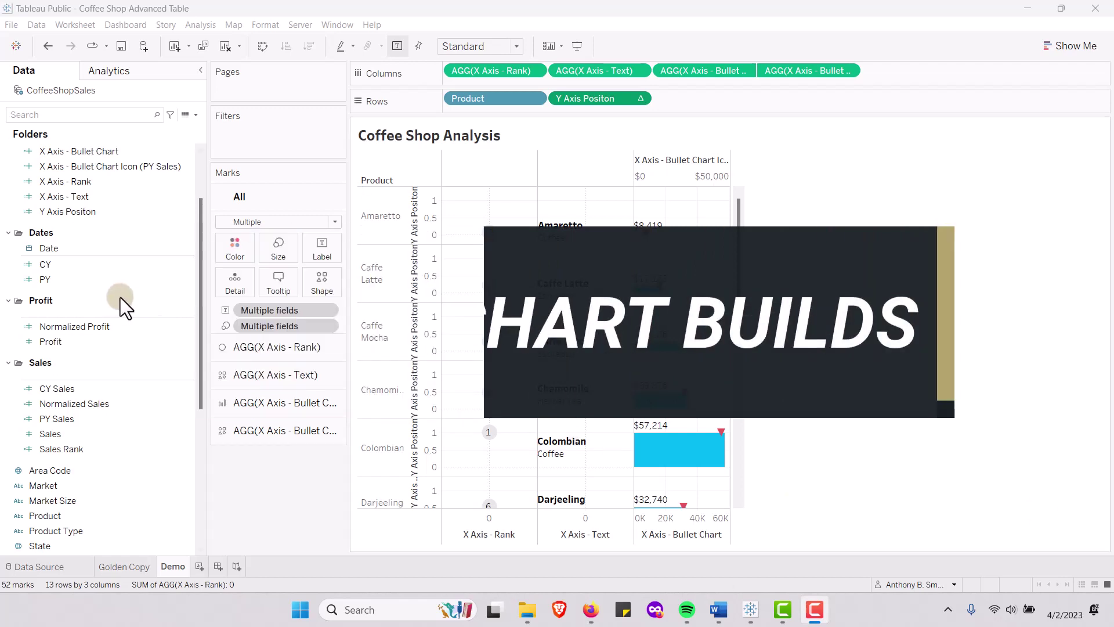
Review the formulas of the Date Axis (Sales) and Date Axis (Profit) calculated fields
drag(200, 287, 198, 230)
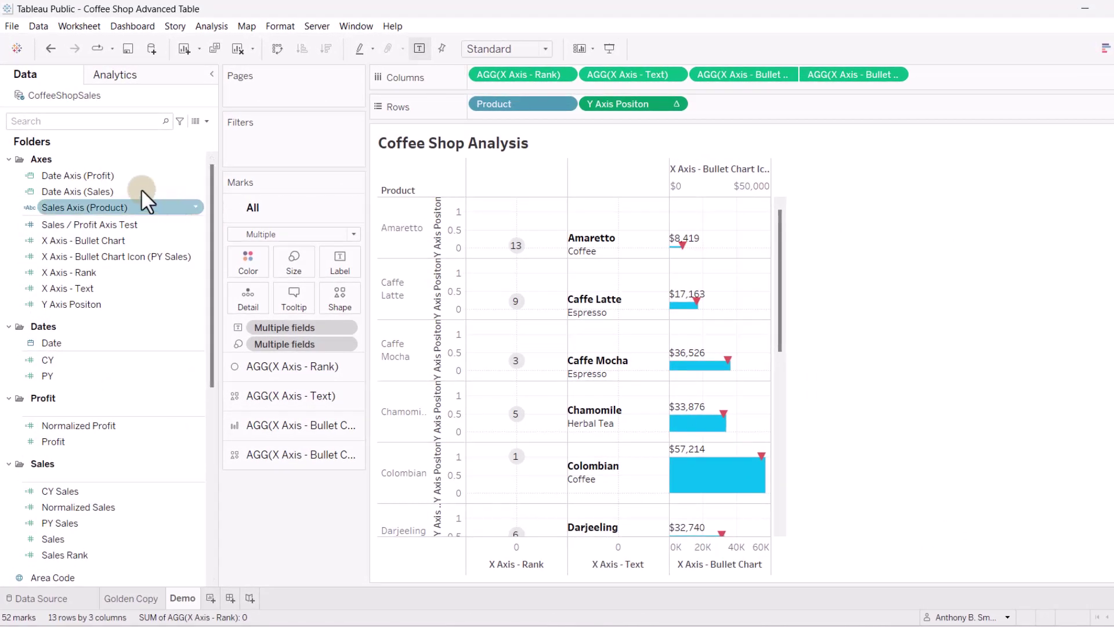
click(73, 189)
right_click(74, 191)
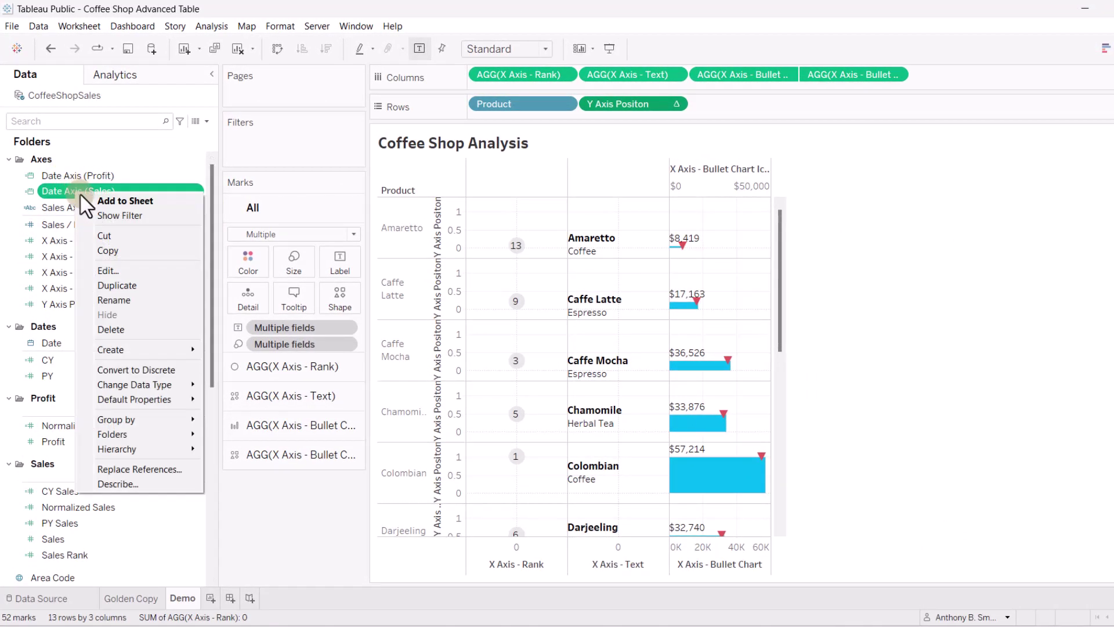
click(106, 266)
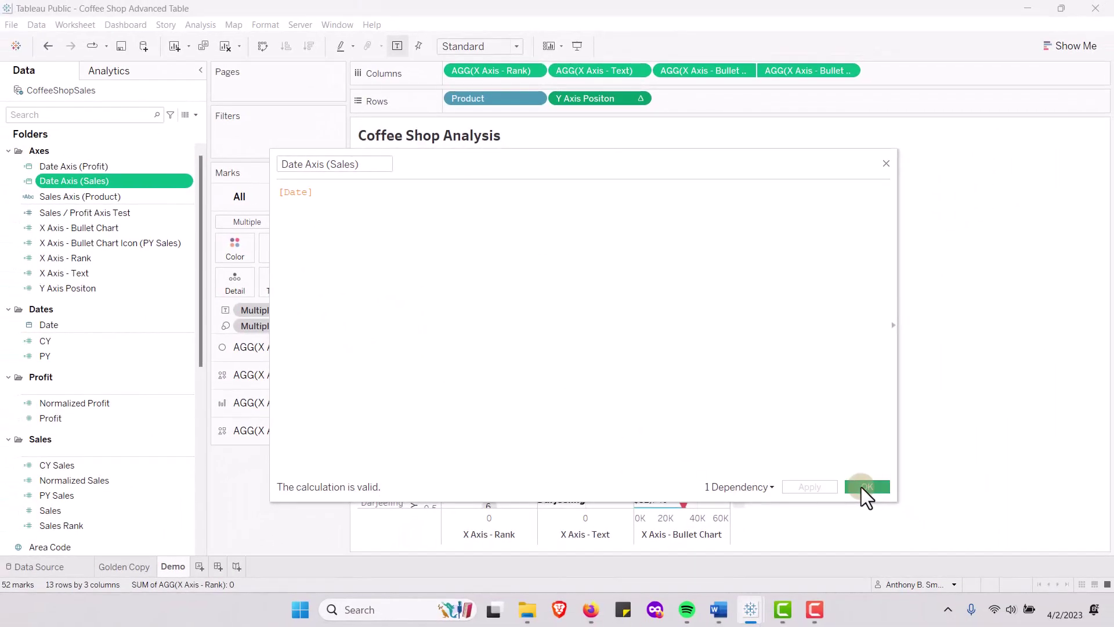
click(861, 486)
click(80, 171)
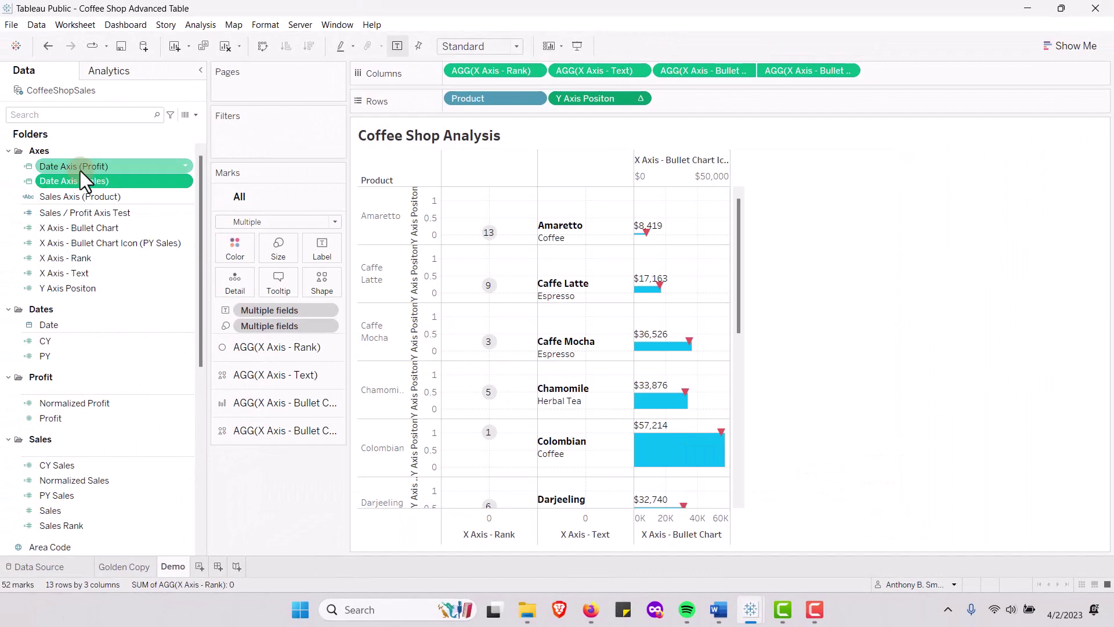
right_click(81, 170)
click(117, 245)
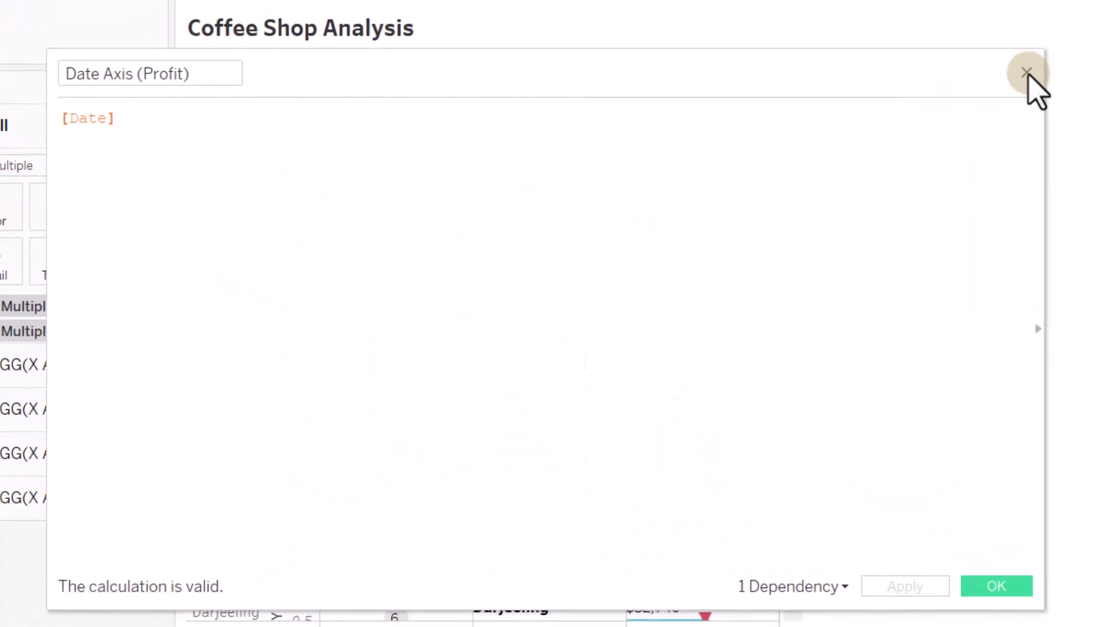
click(1027, 73)
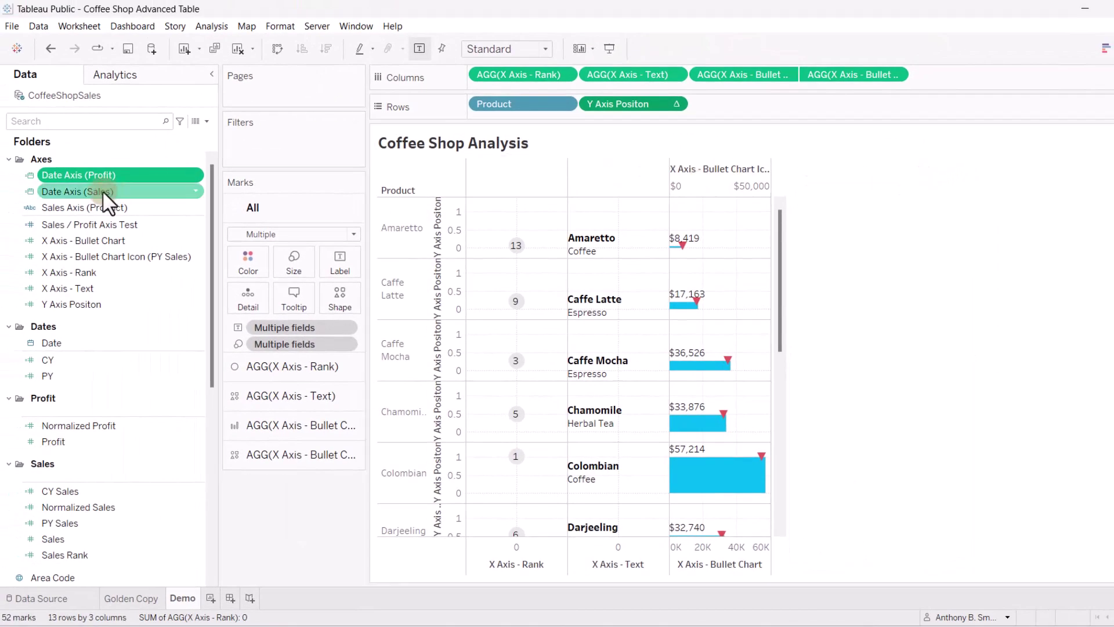
Add Date Axis (Sales) at the end of Columns as a continuous Month
drag(88, 190, 983, 72)
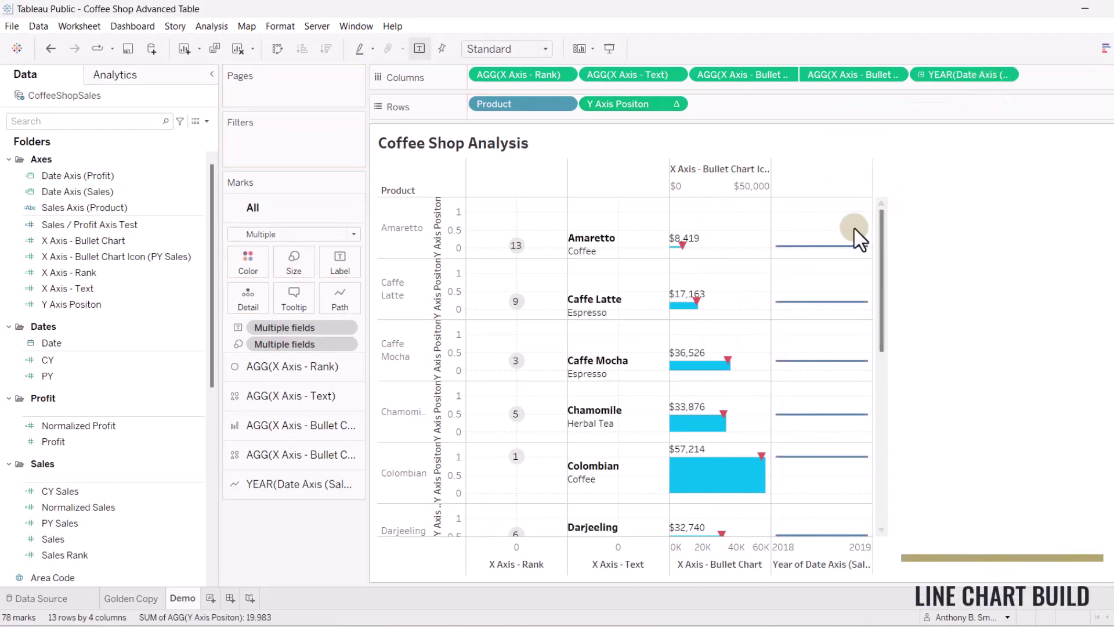
click(1007, 74)
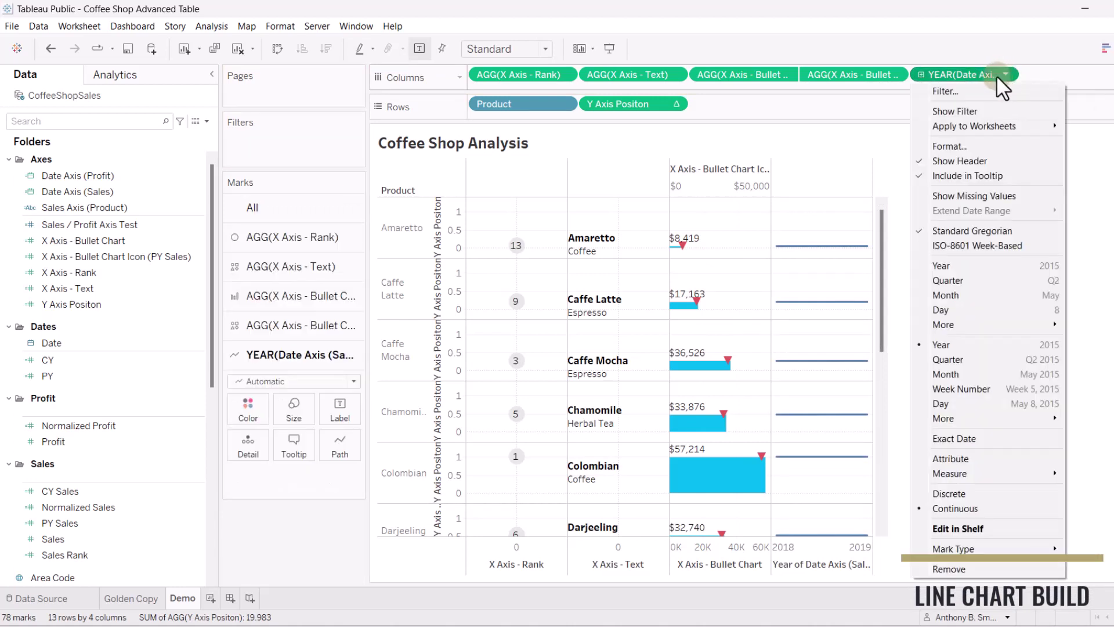
click(957, 374)
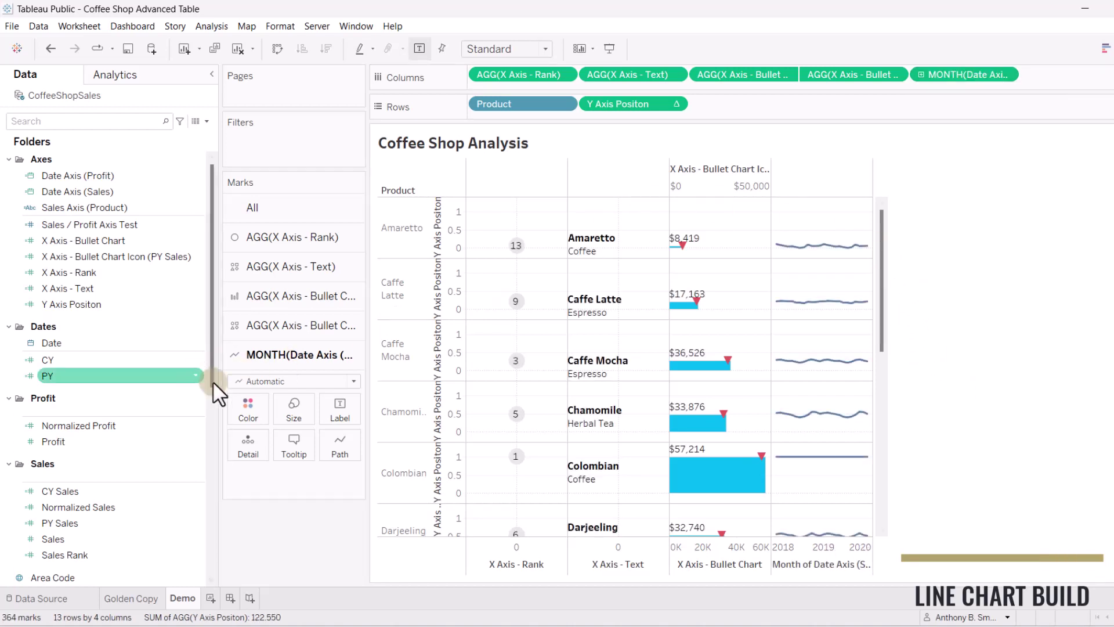
Color the Date Axis (Sales) trend lines the bright blue of the bullet bars and set their mark type to Line
click(241, 404)
click(249, 260)
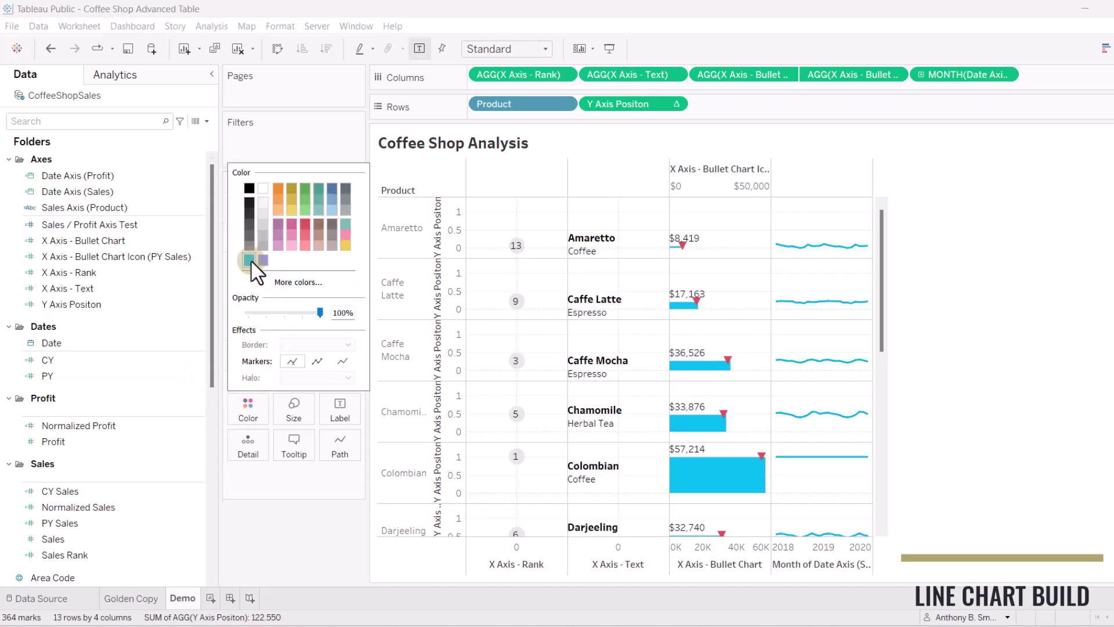
click(283, 497)
click(338, 372)
click(351, 380)
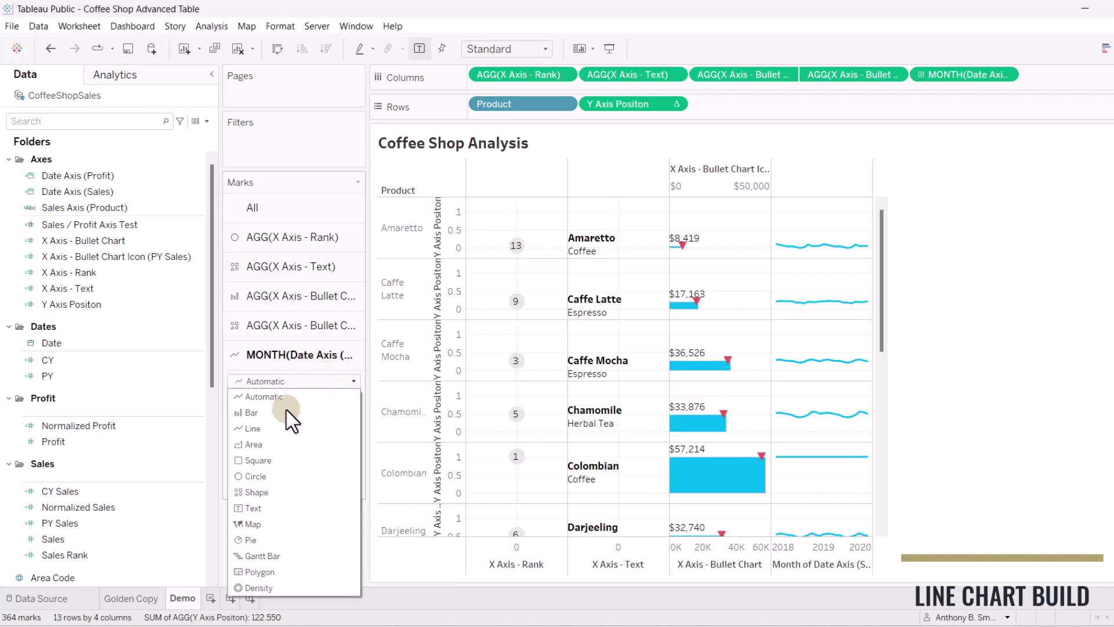
click(274, 424)
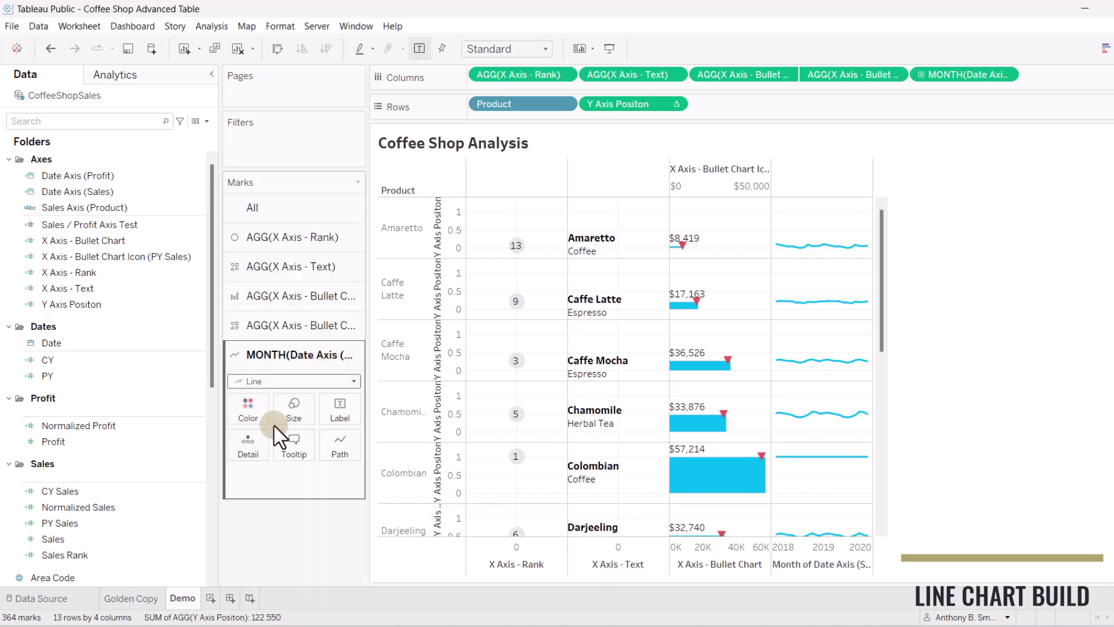
click(292, 501)
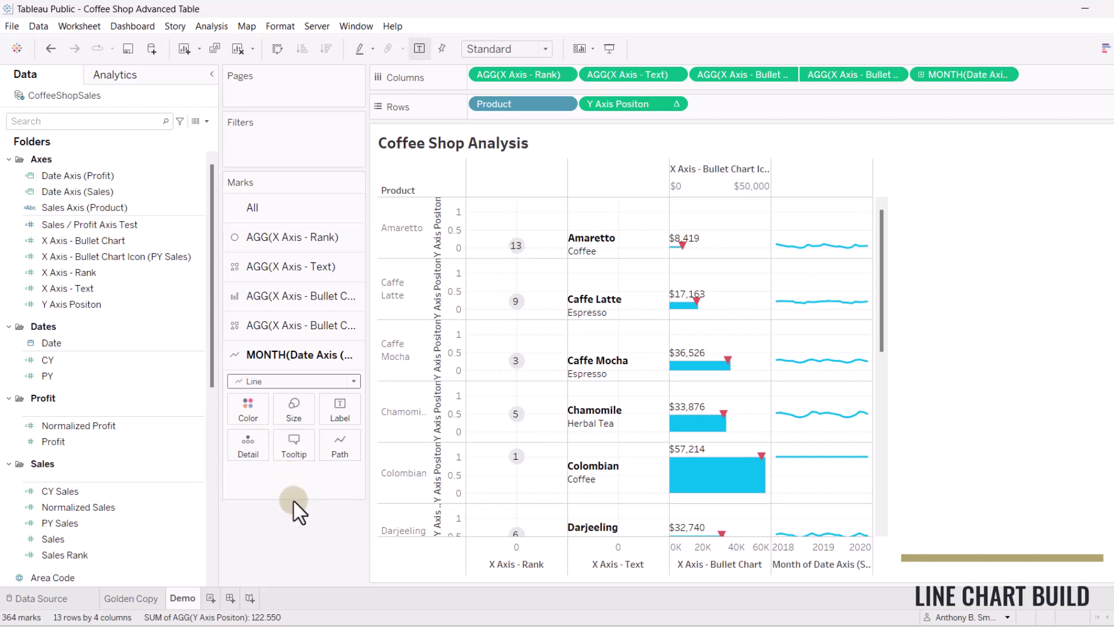
click(291, 498)
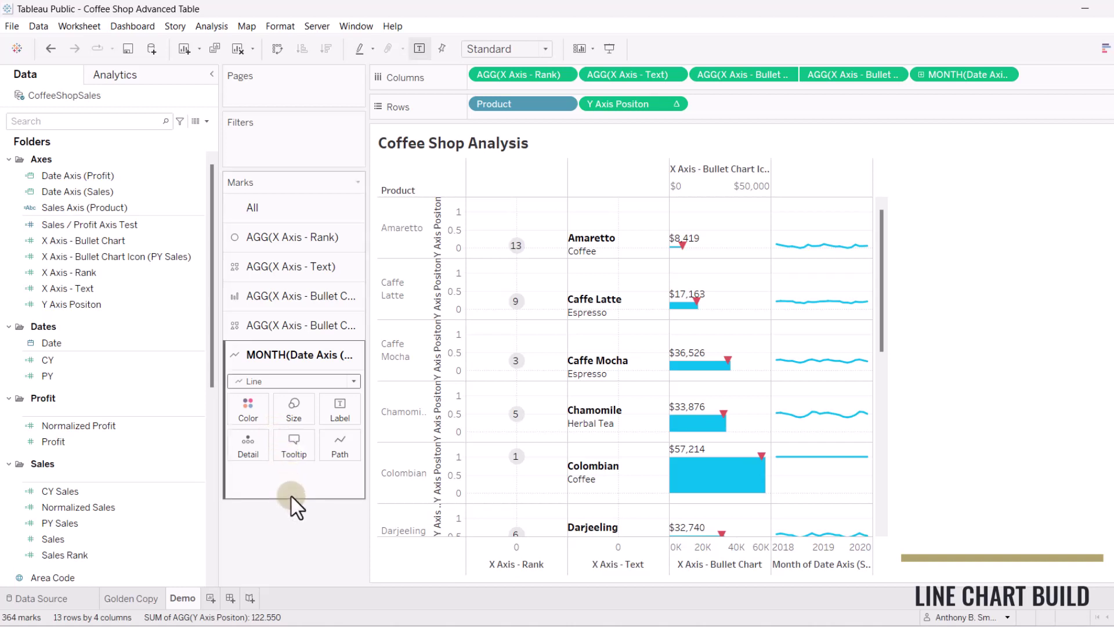
Show markers at all data points on the Date Axis (Sales) trend lines
click(256, 414)
click(317, 361)
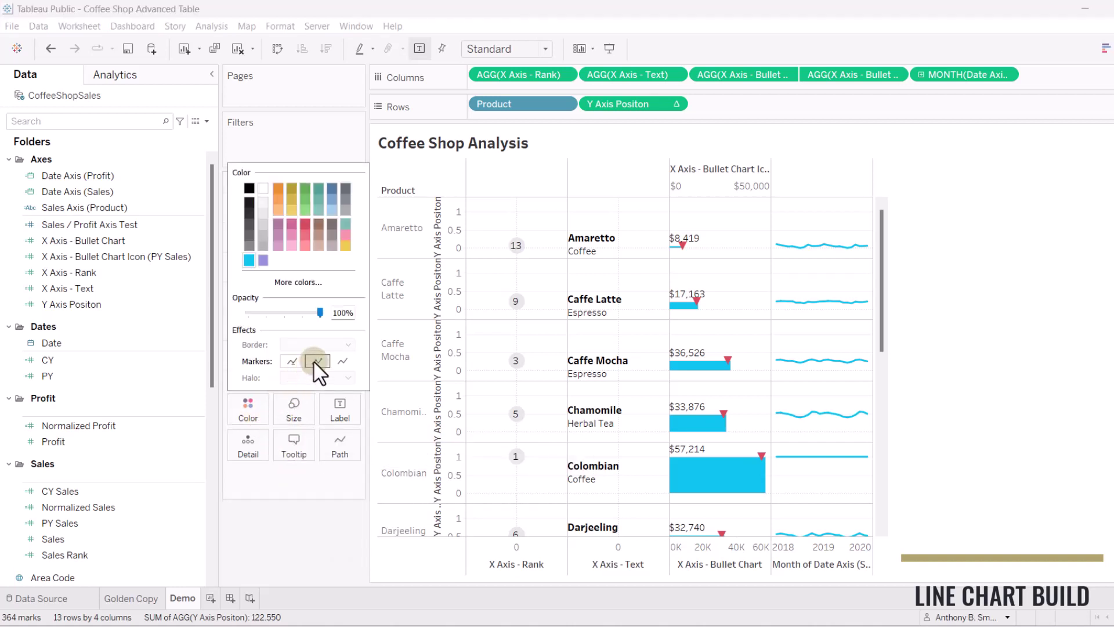
click(320, 414)
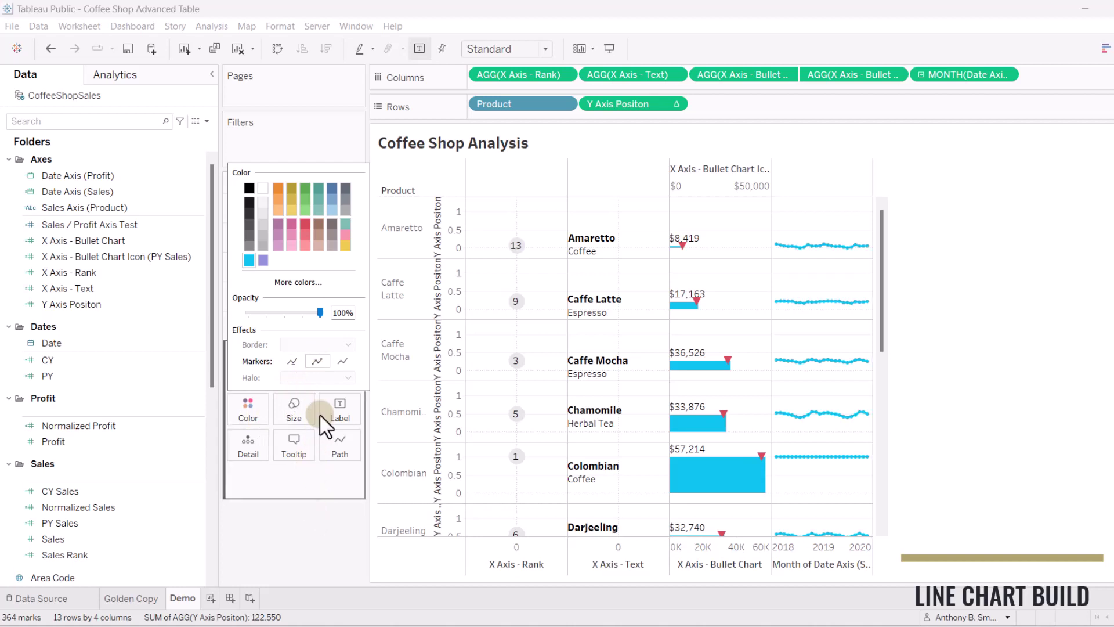
click(317, 361)
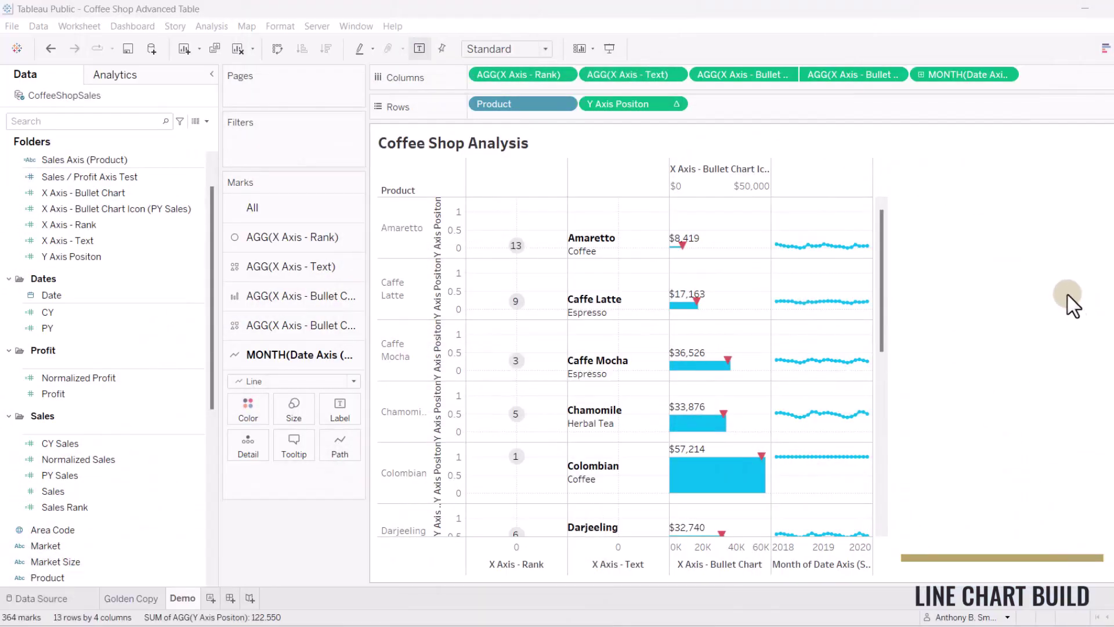
Add Sales Axis (Product) as a detail of the Date Axis (Sales) marks and review the field's formula
click(67, 161)
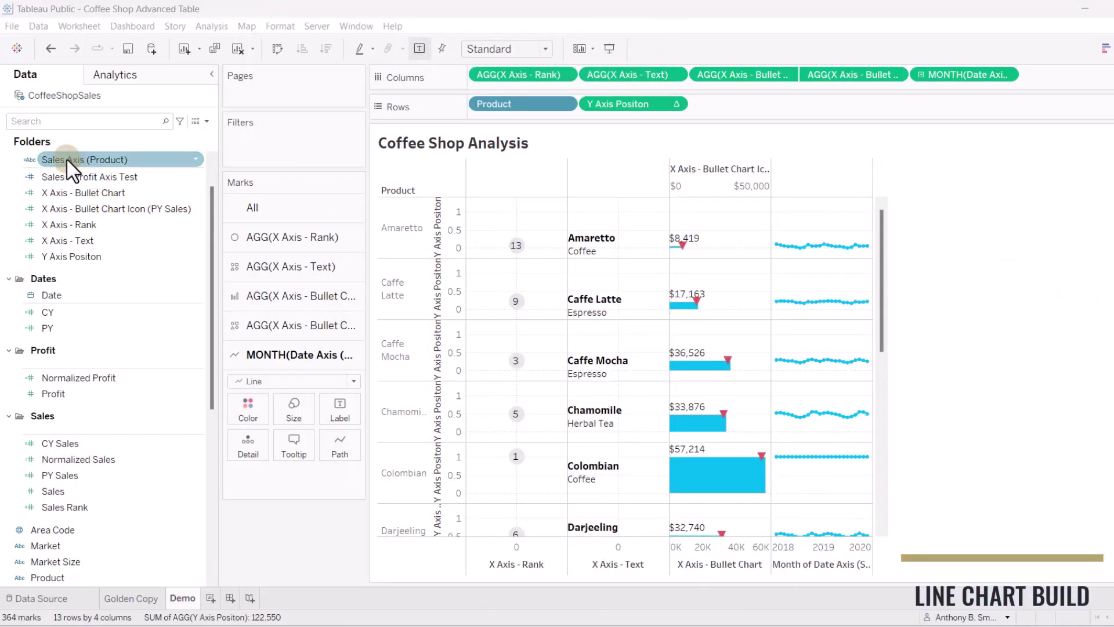
drag(65, 158, 248, 444)
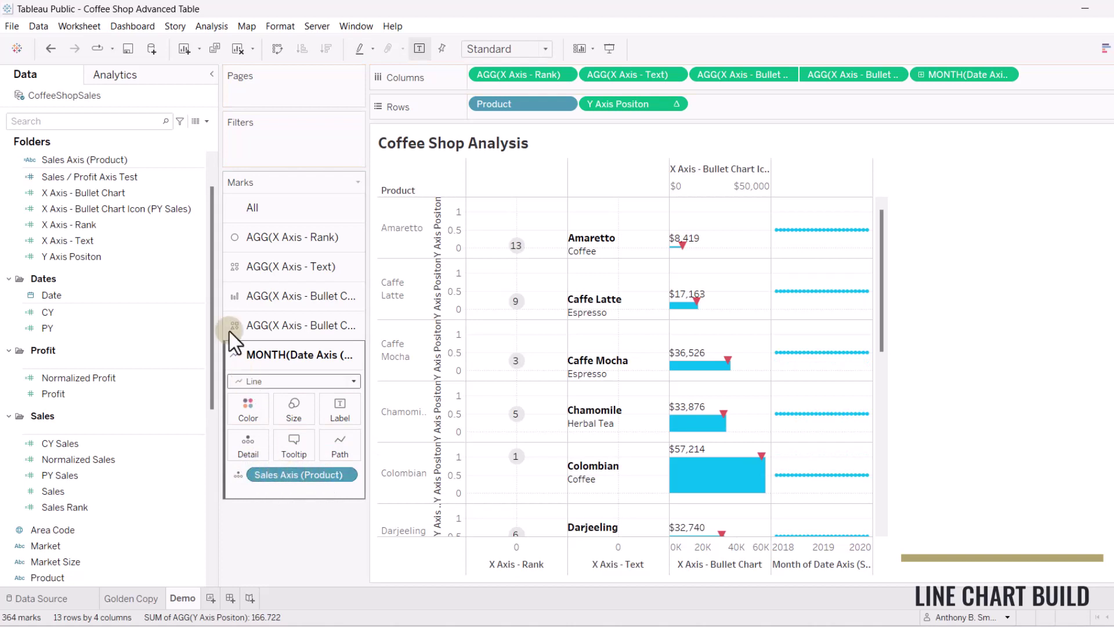
right_click(111, 158)
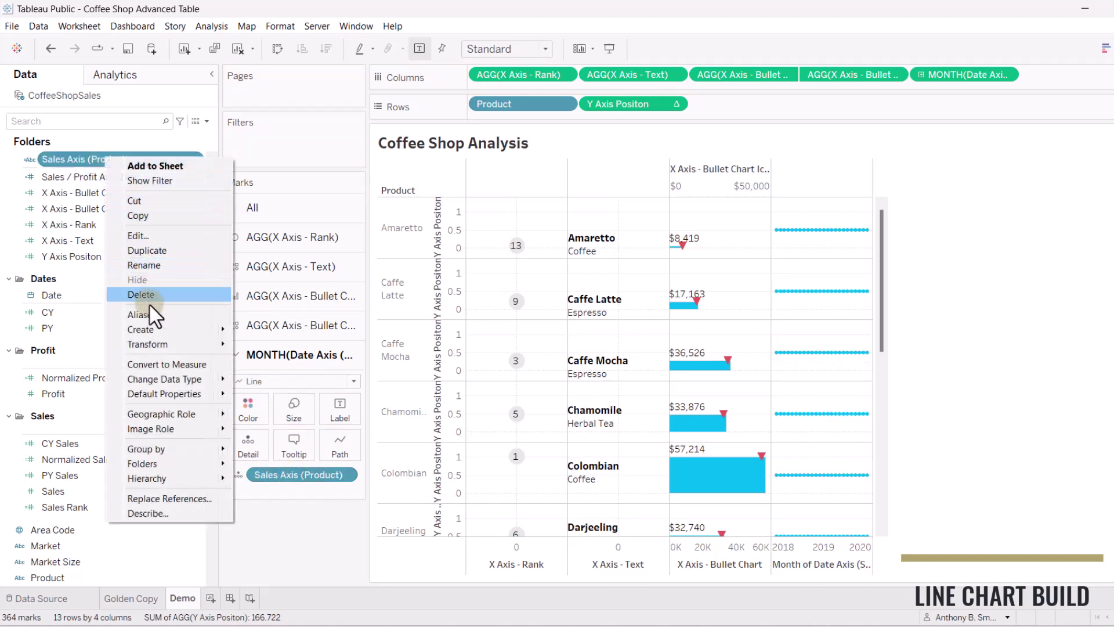
click(148, 235)
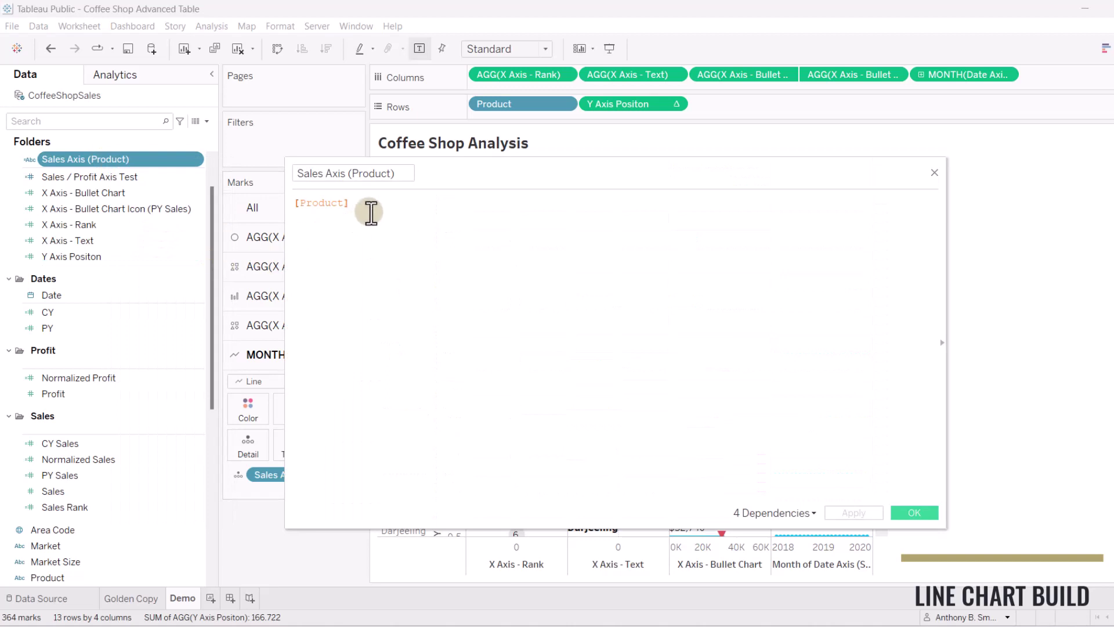
click(933, 173)
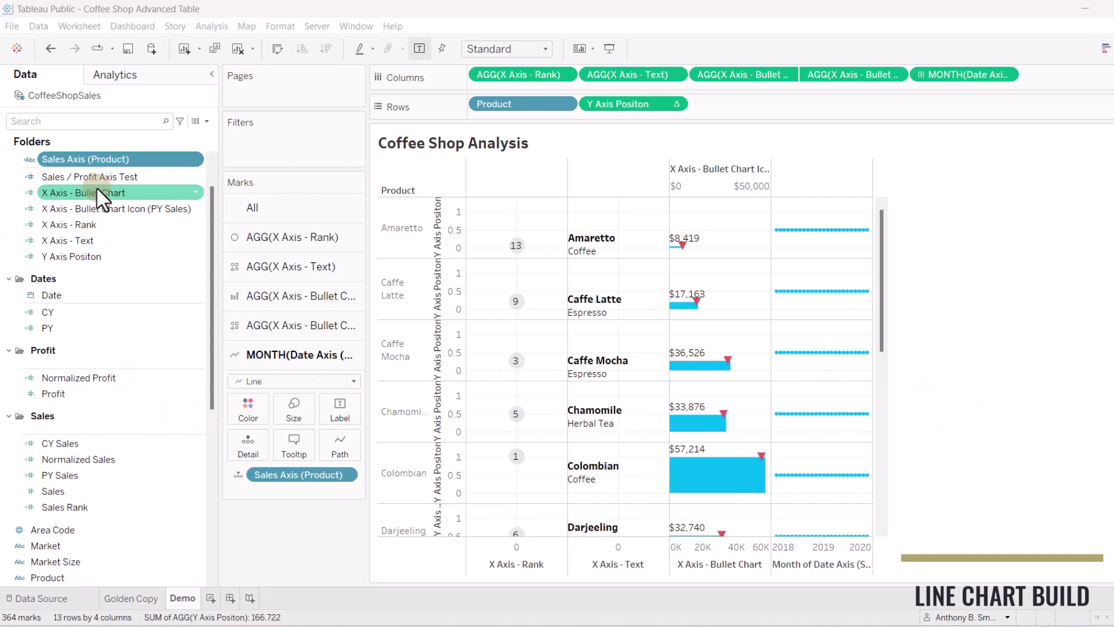
Add Date Axis (Profit) at the end of Columns as a continuous Month and set its mark type to Line
scroll(96, 187, up, 2)
drag(91, 179, 1016, 75)
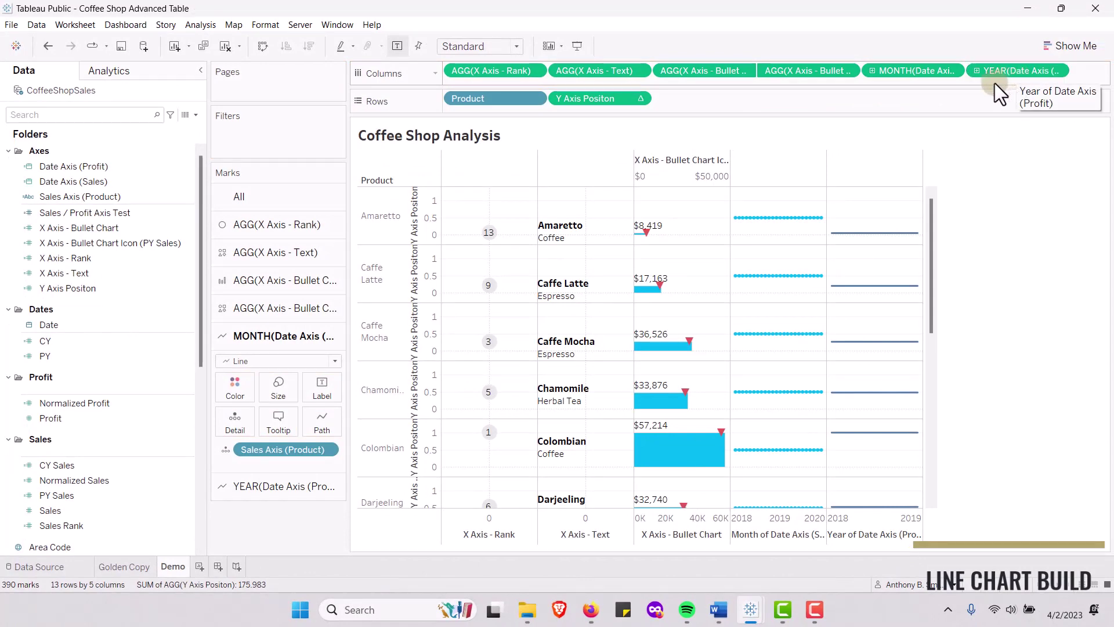
click(1057, 71)
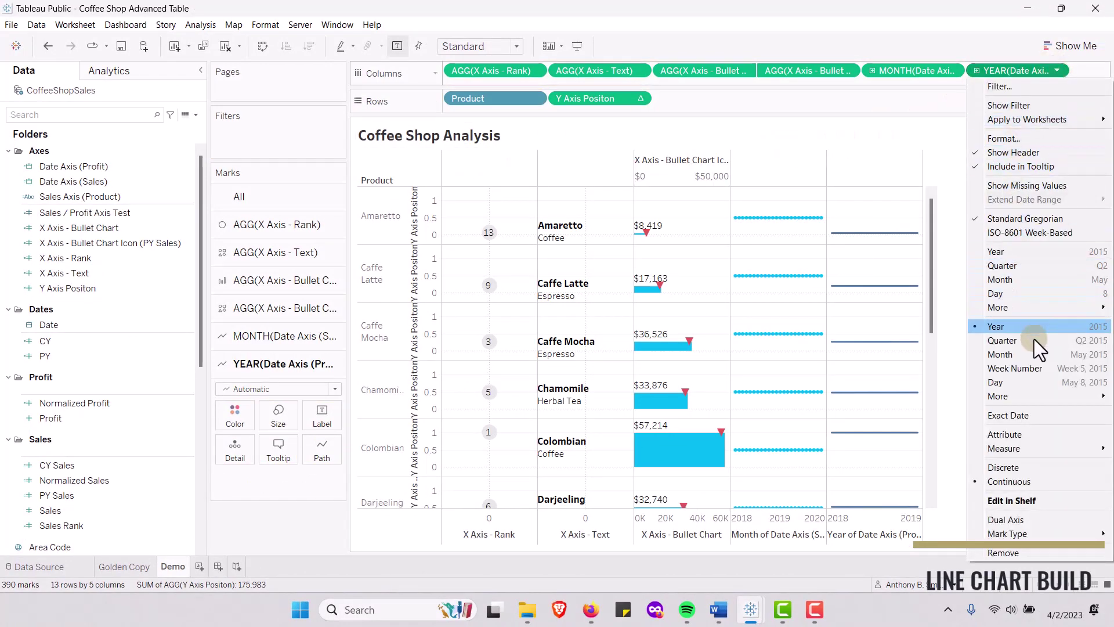
click(1032, 353)
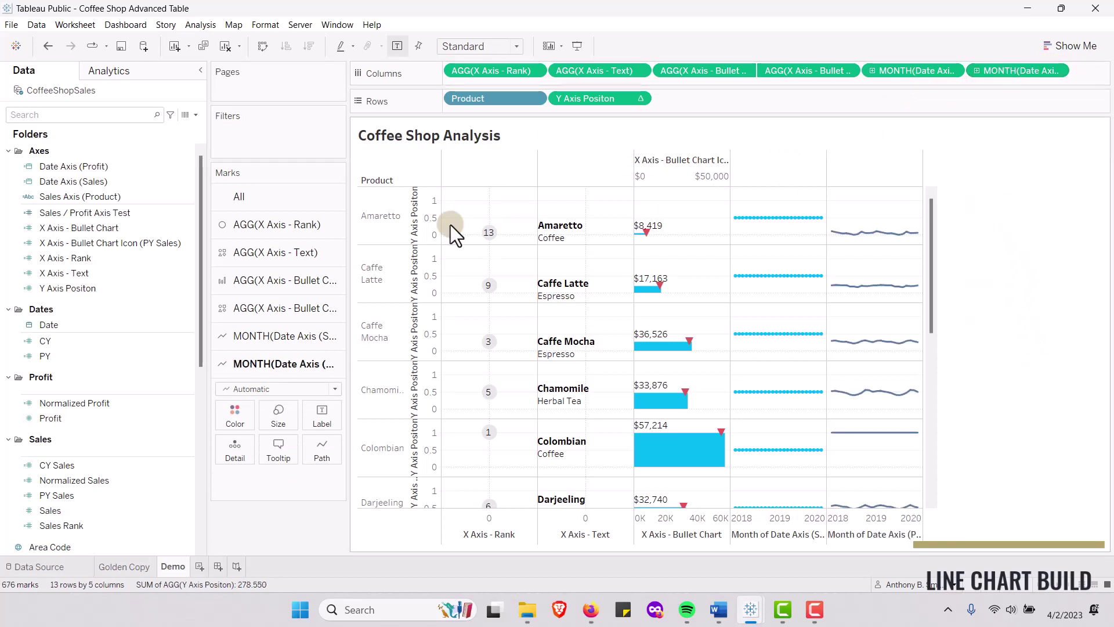
click(334, 390)
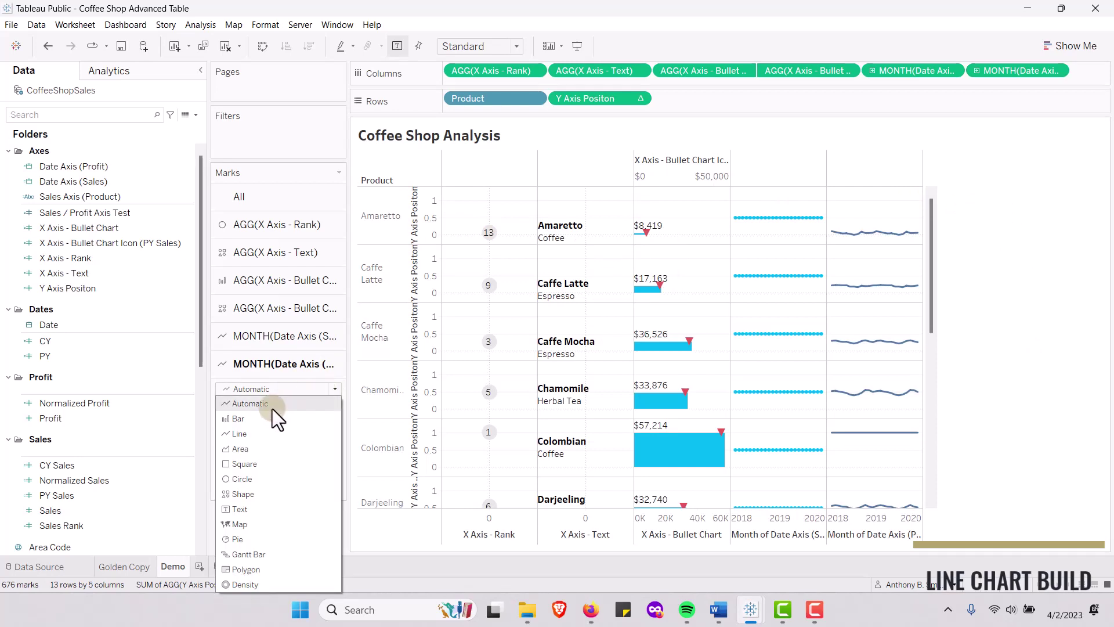
click(260, 434)
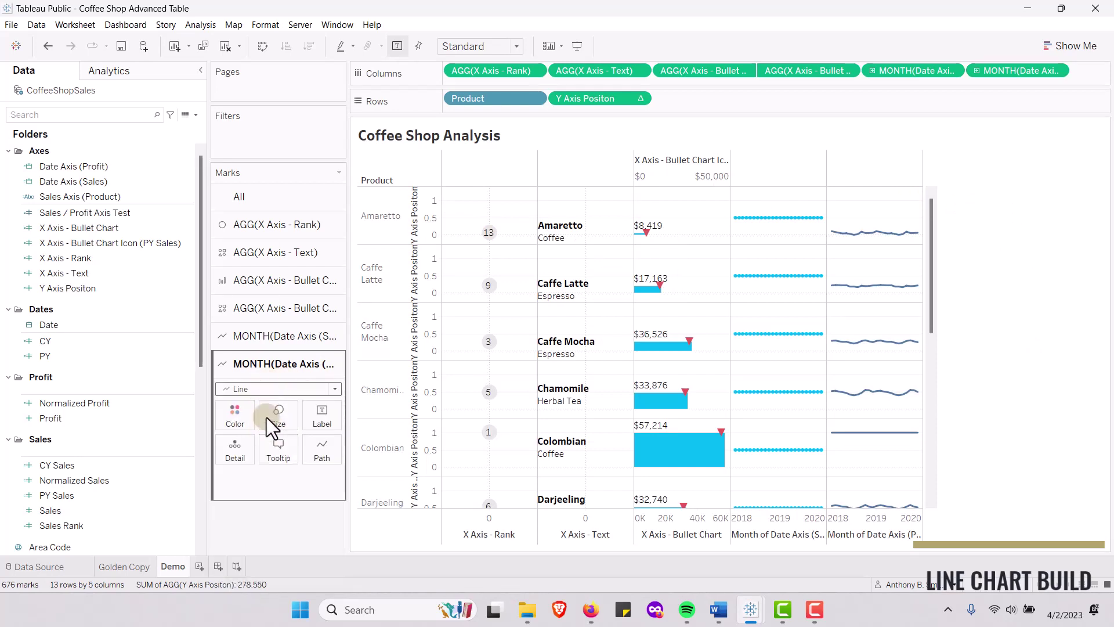
Color the Date Axis (Profit) trend lines light purple and show markers at all their data points
click(242, 417)
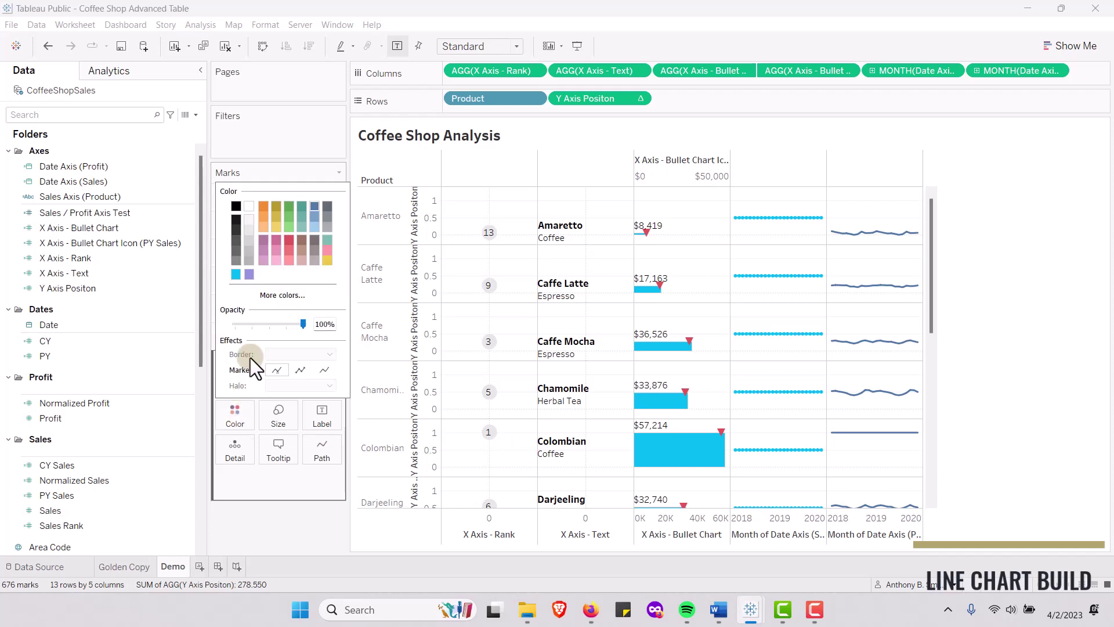
click(250, 275)
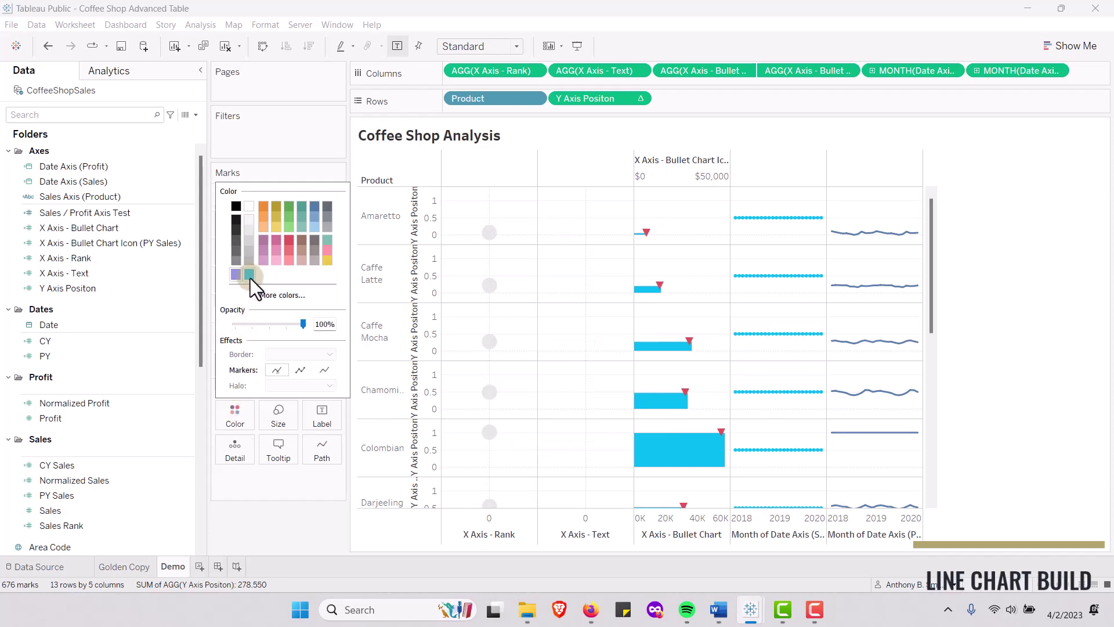
click(299, 369)
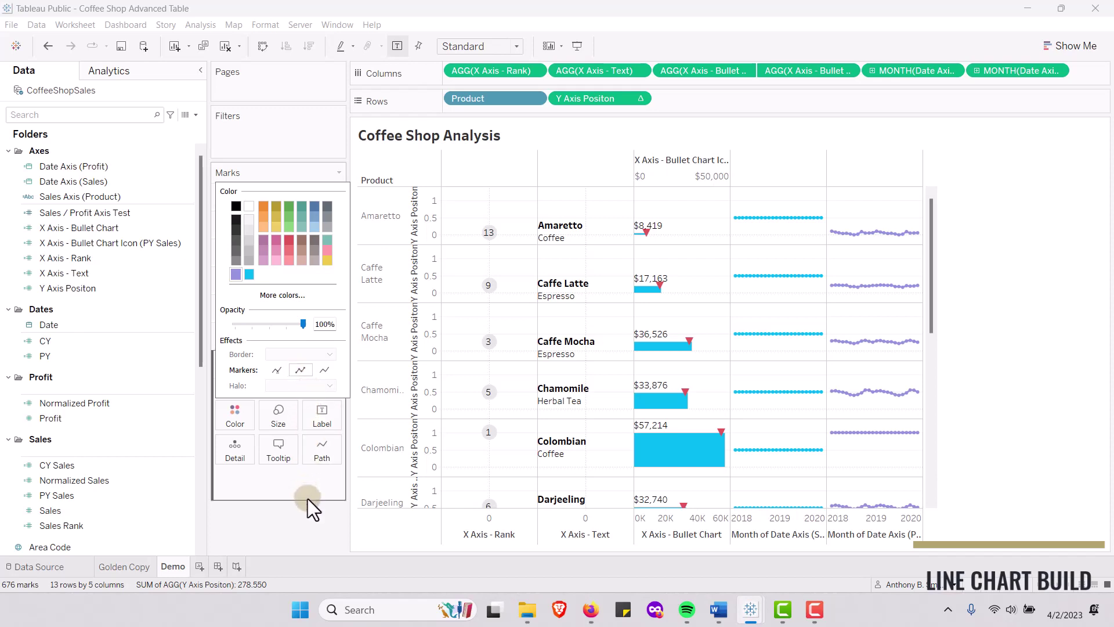
click(301, 518)
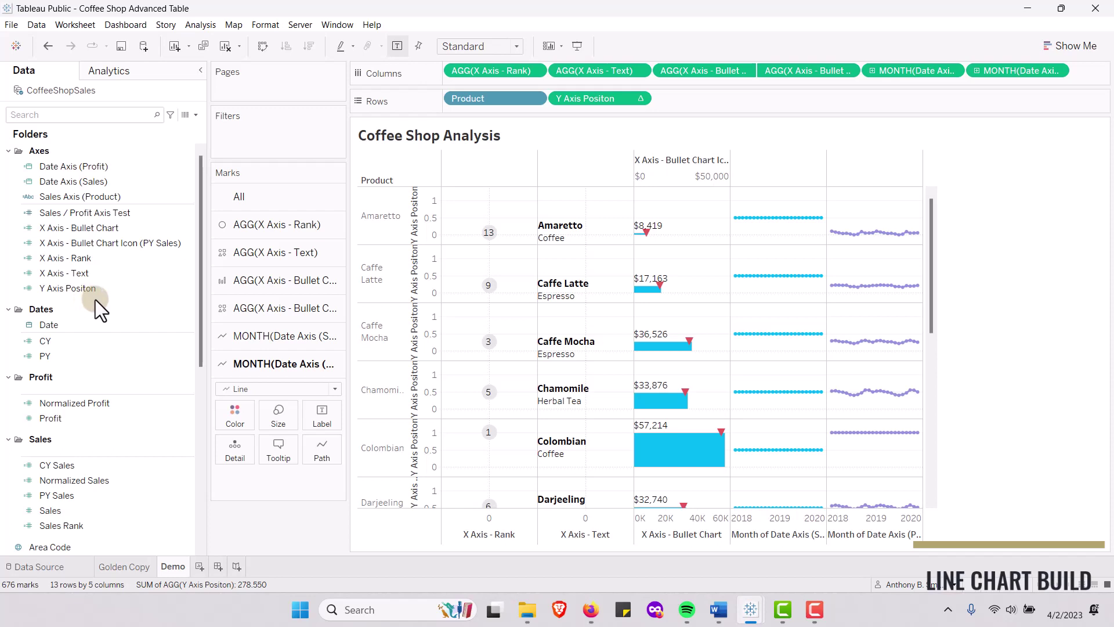
Add Sales to the tooltip of the Date Axis (Sales) marks
scroll(95, 300, down, 3)
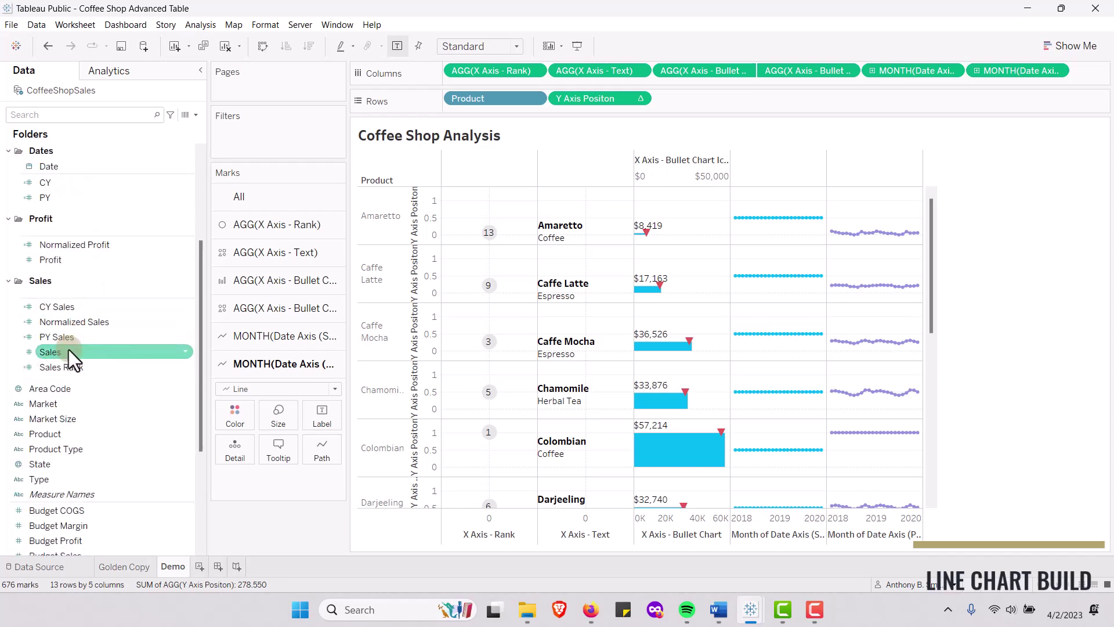
drag(68, 350, 279, 450)
click(259, 334)
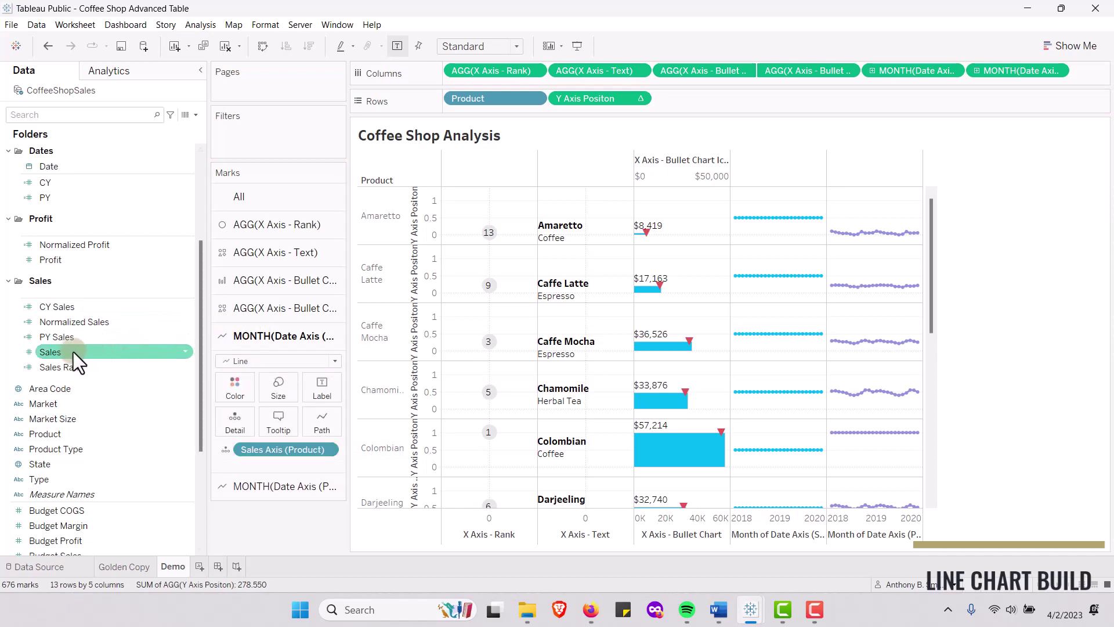
drag(73, 352, 148, 415)
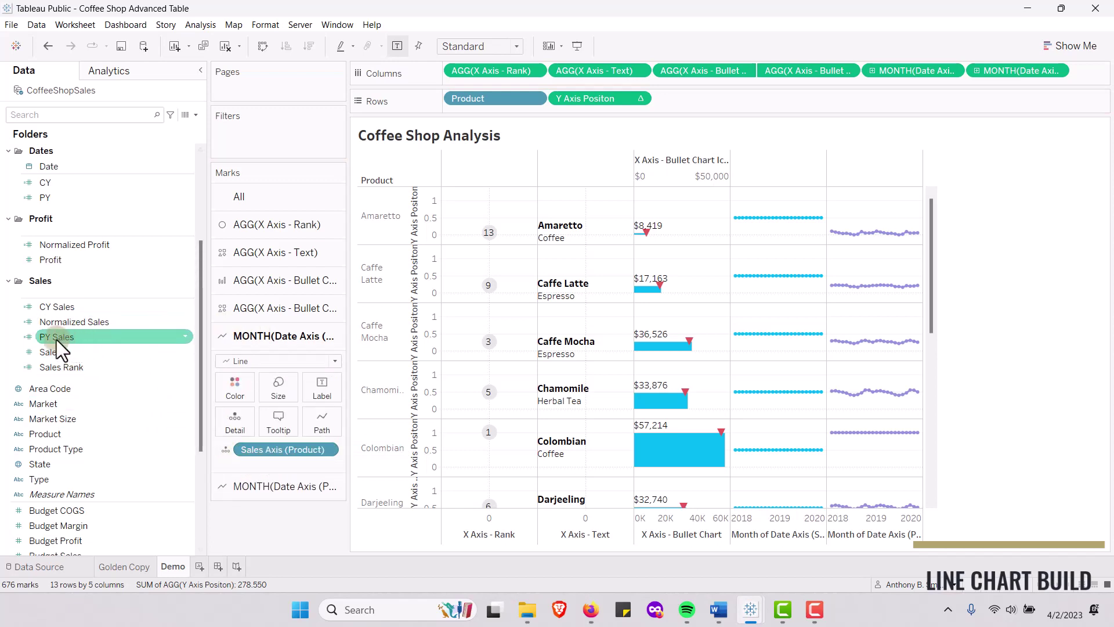
drag(53, 350, 270, 422)
Add Profit to the tooltip of the Date Axis (Profit) marks
click(283, 503)
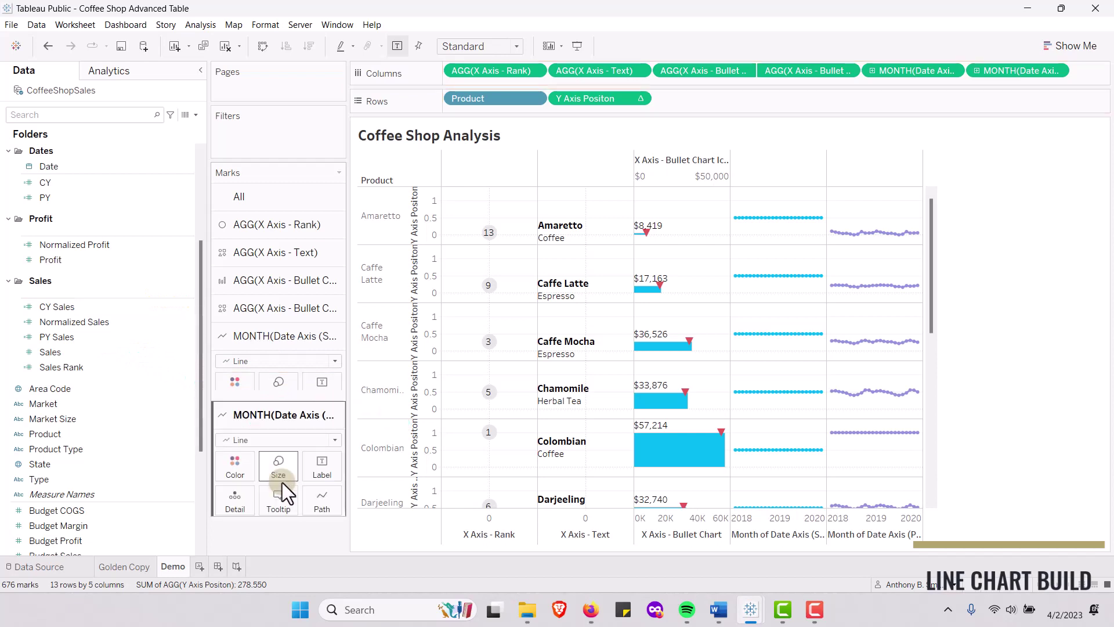
drag(273, 479, 278, 521)
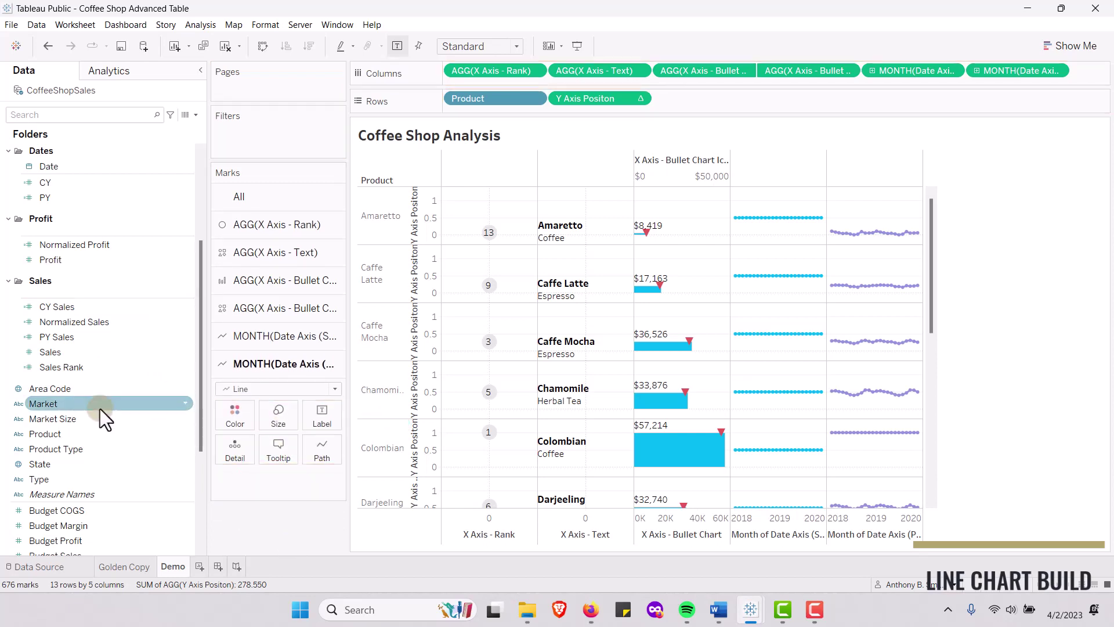
scroll(100, 409, down, 1)
scroll(82, 343, up, 1)
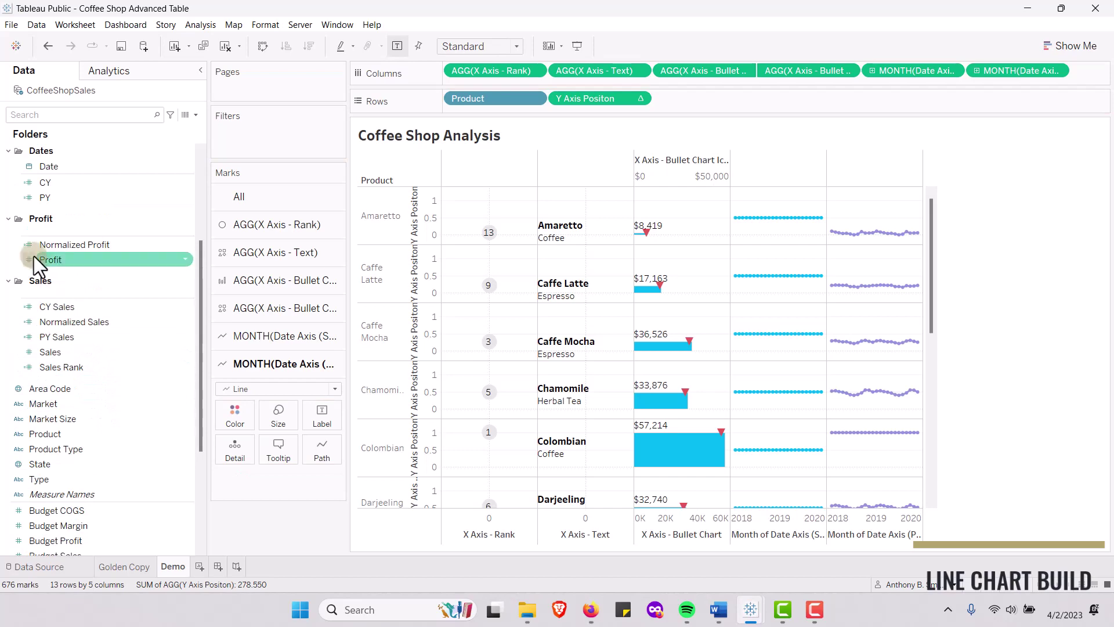
drag(50, 256, 273, 448)
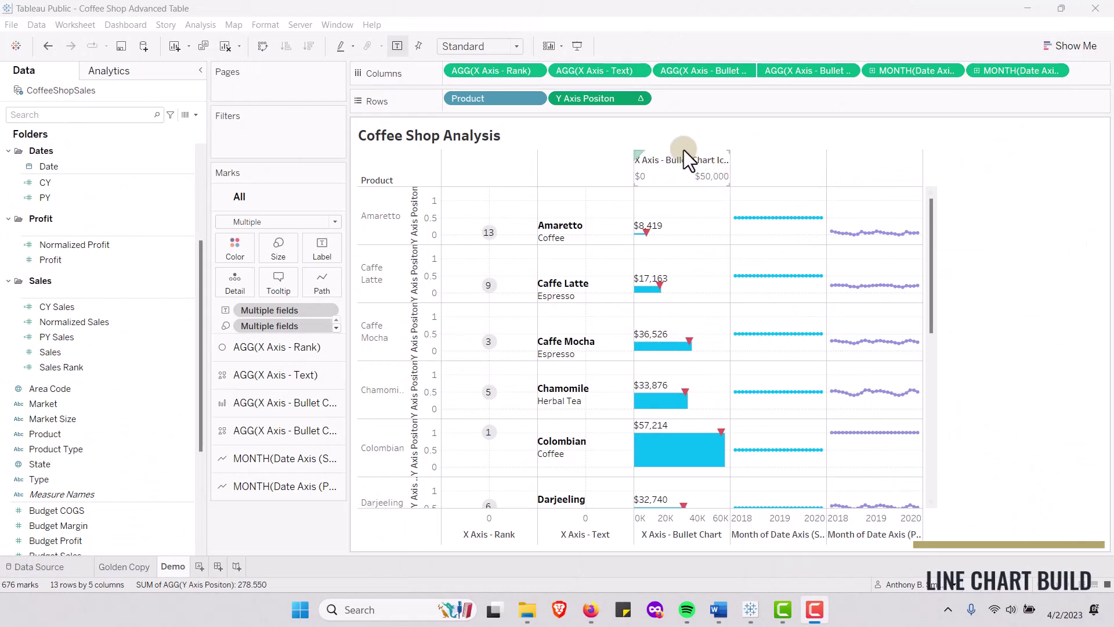
Set the Y Axis Positon table calculation in Rows to compute using Table (across)
click(639, 99)
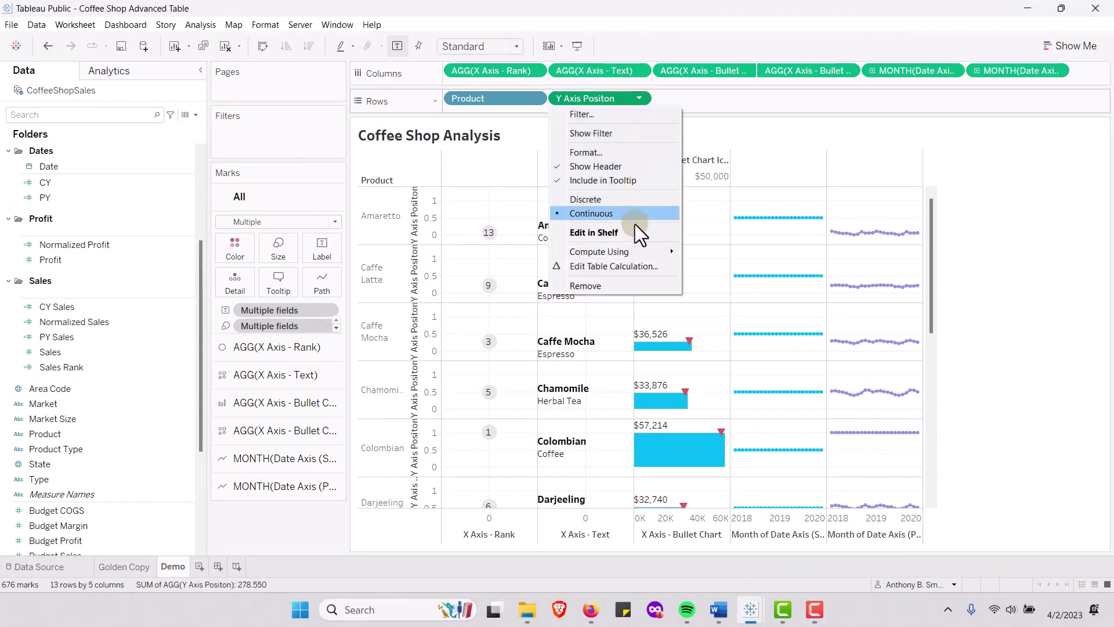
mouse_move(633, 251)
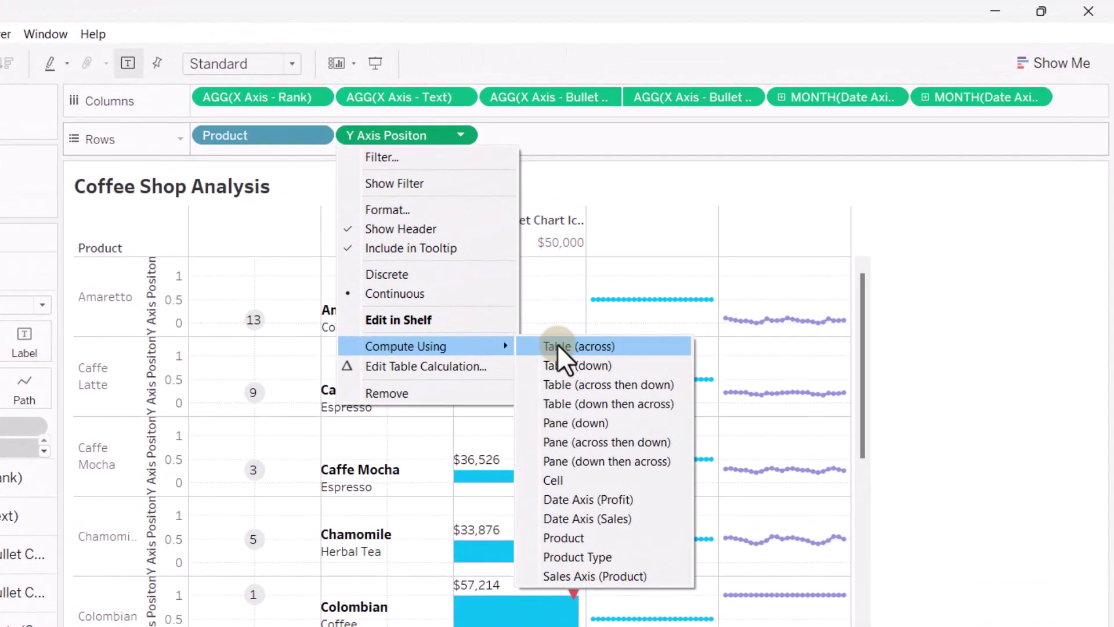
click(557, 344)
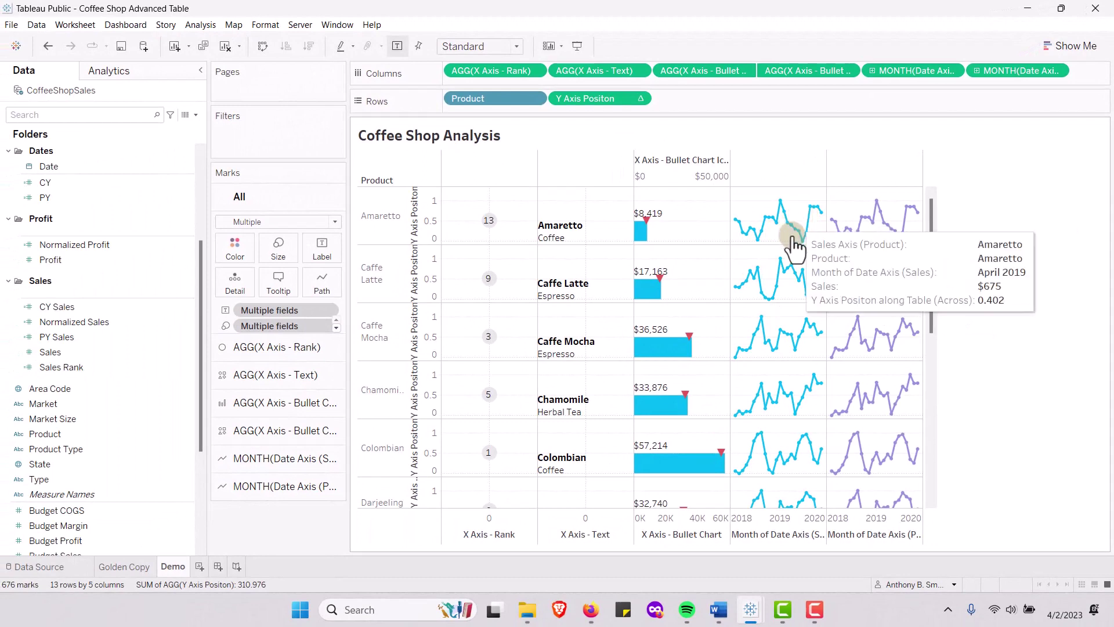
mouse_move(778, 400)
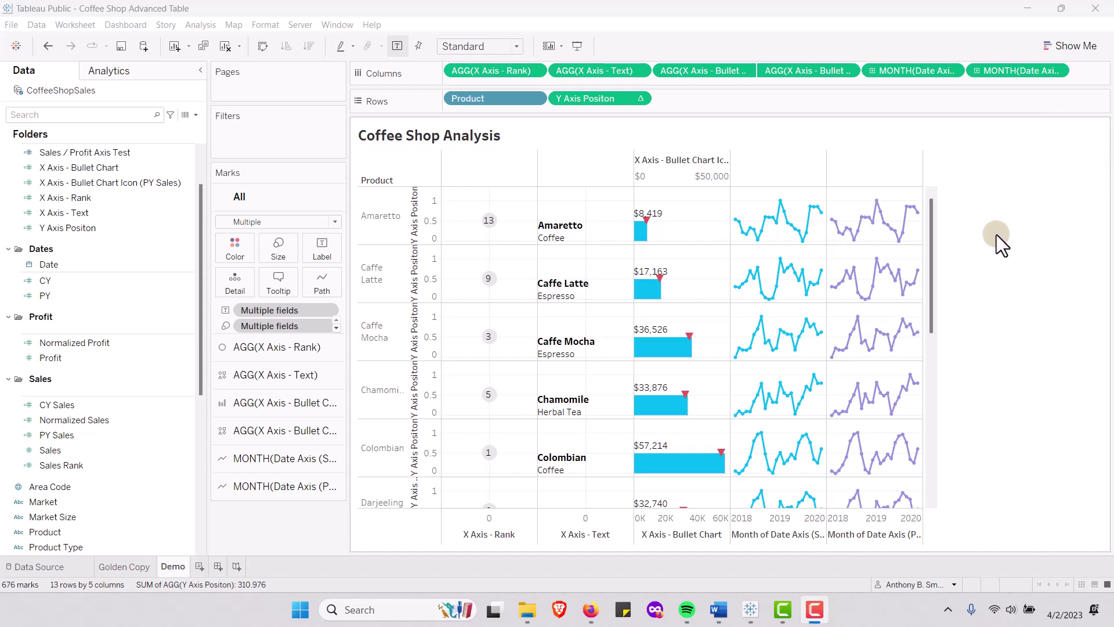
mouse_move(741, 354)
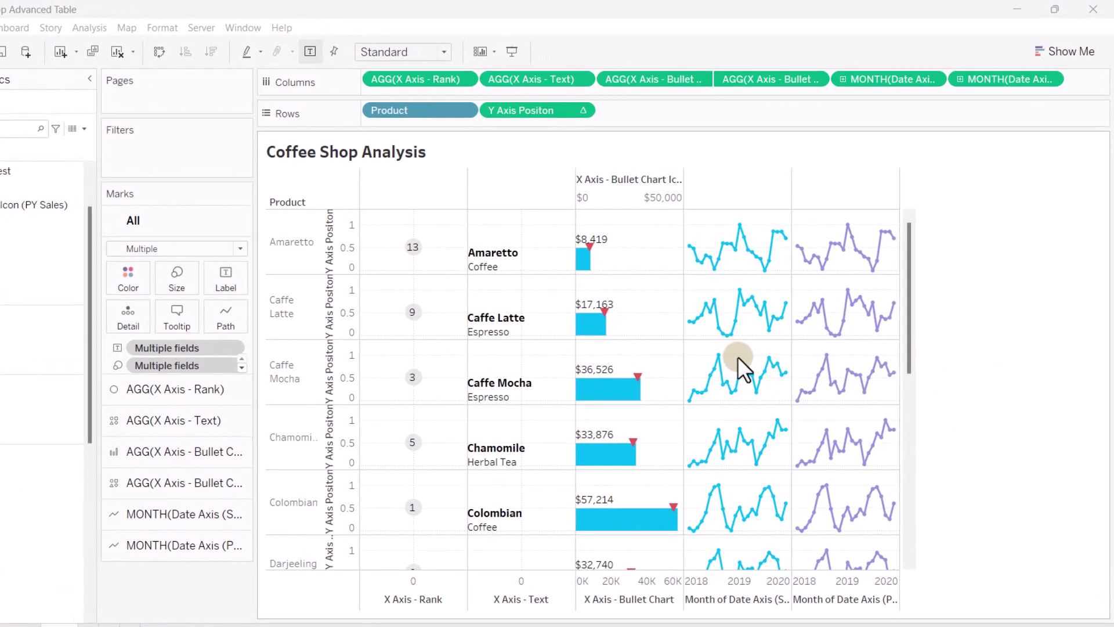
mouse_move(719, 357)
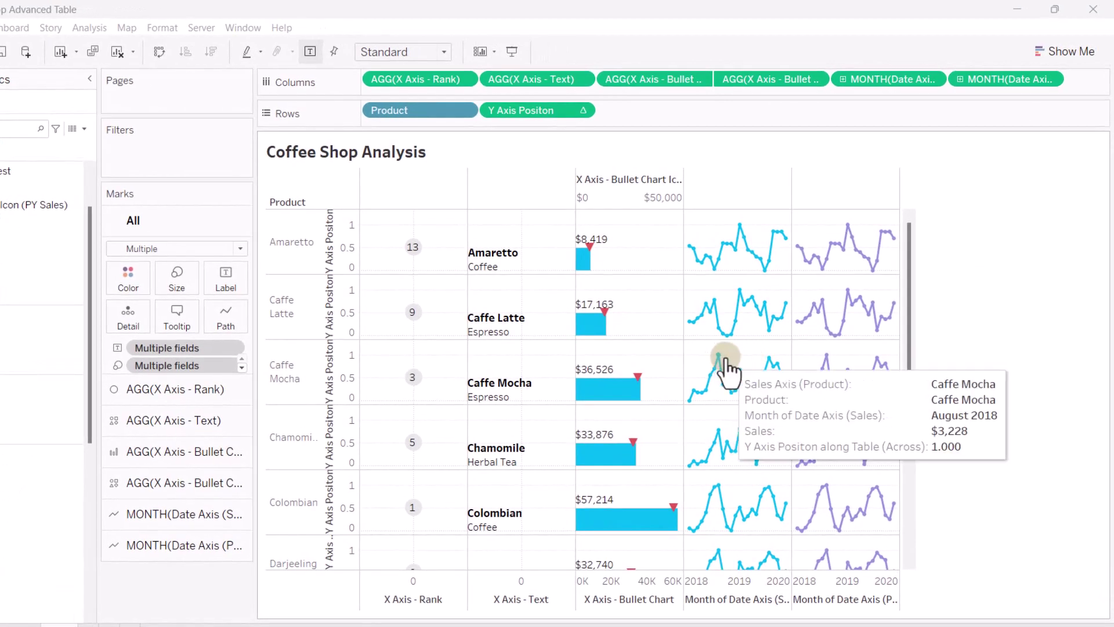
mouse_move(824, 363)
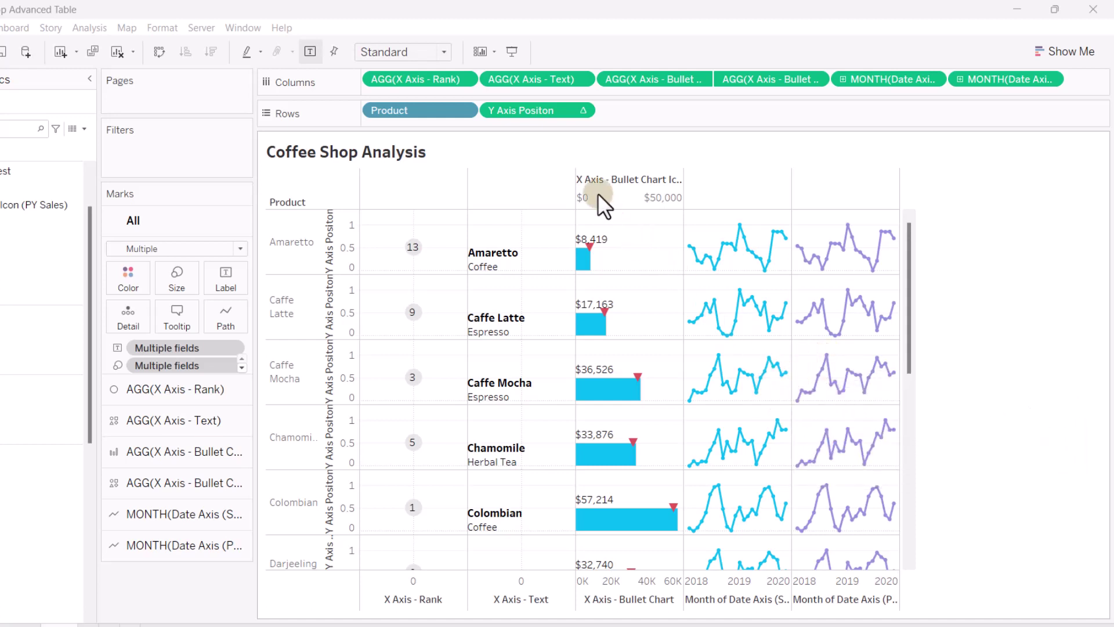
Remove Y Axis Positon from Rows, add it back after Product, and check its Compute Using options
click(581, 111)
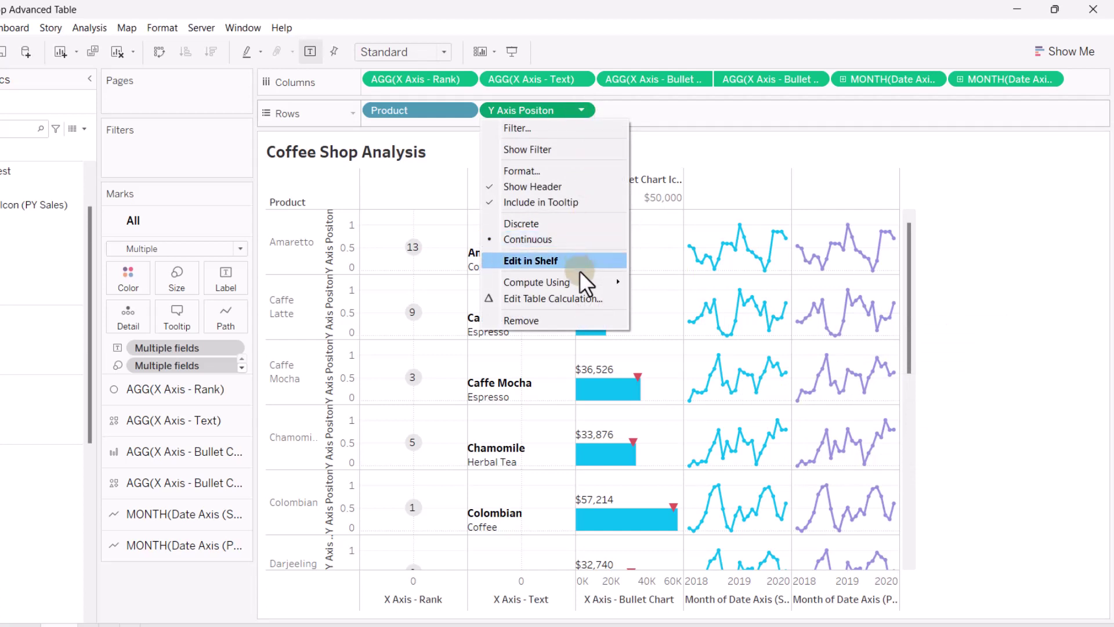
click(636, 17)
drag(533, 109, 176, 595)
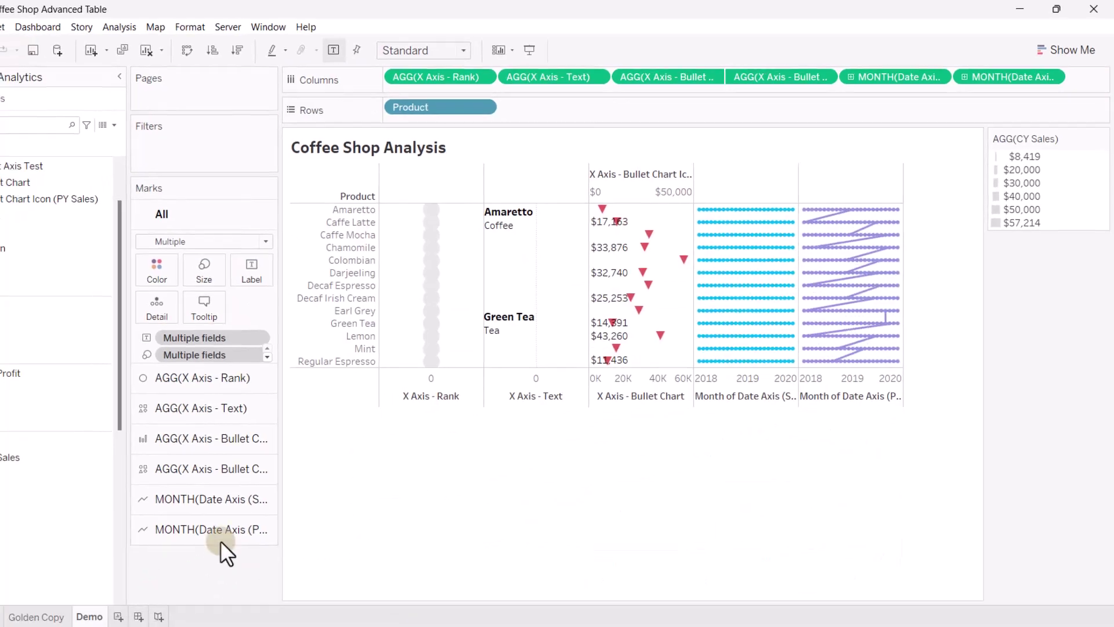
drag(66, 228, 593, 105)
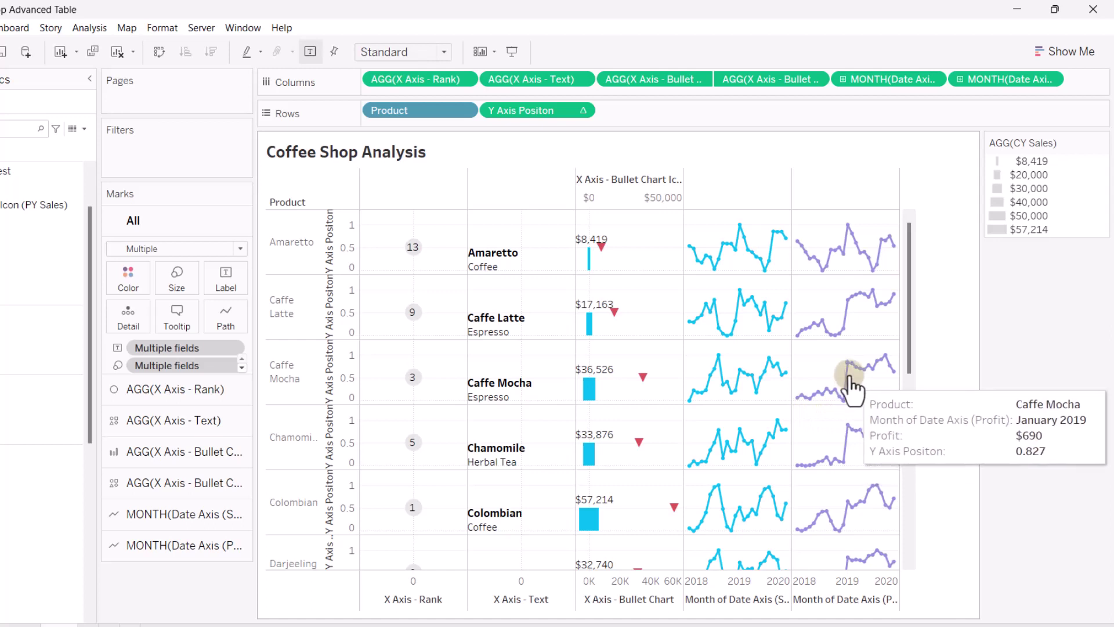
mouse_move(866, 398)
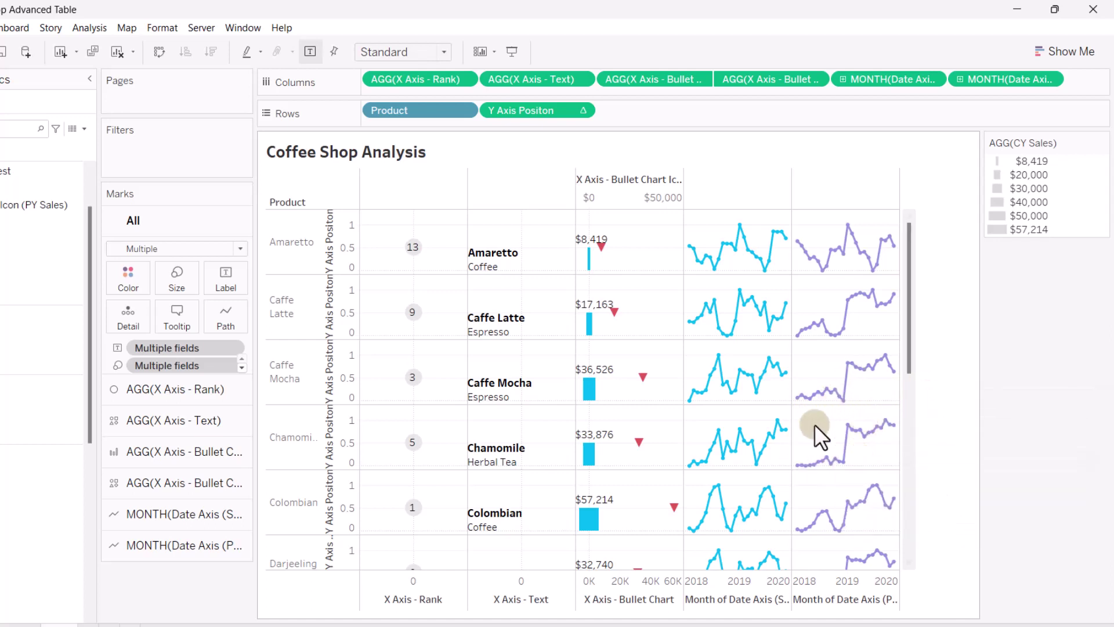
mouse_move(840, 380)
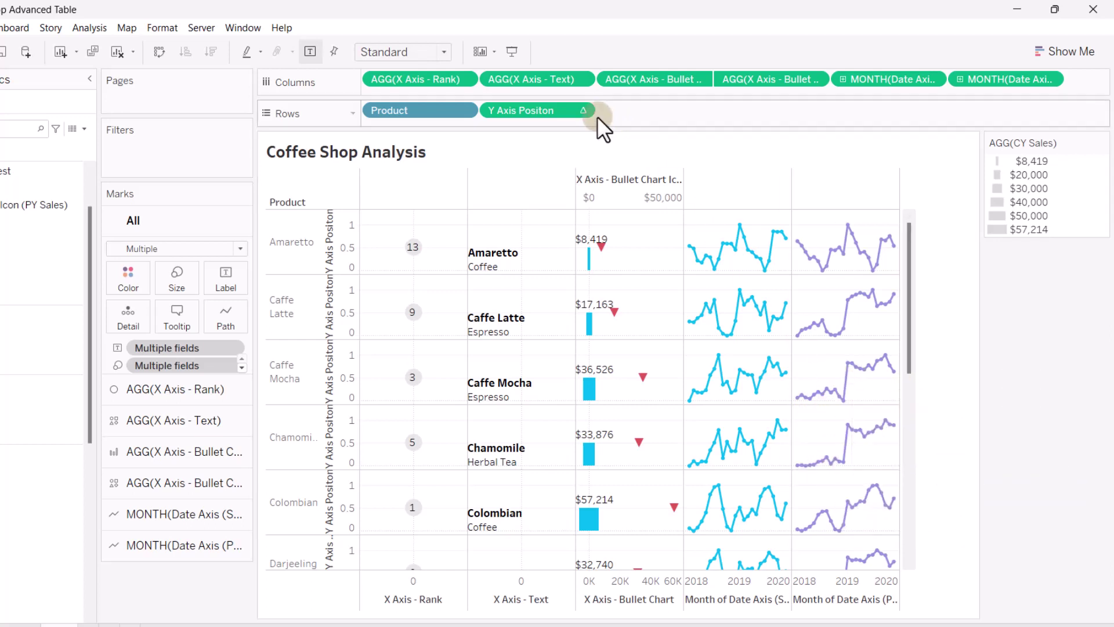
click(581, 110)
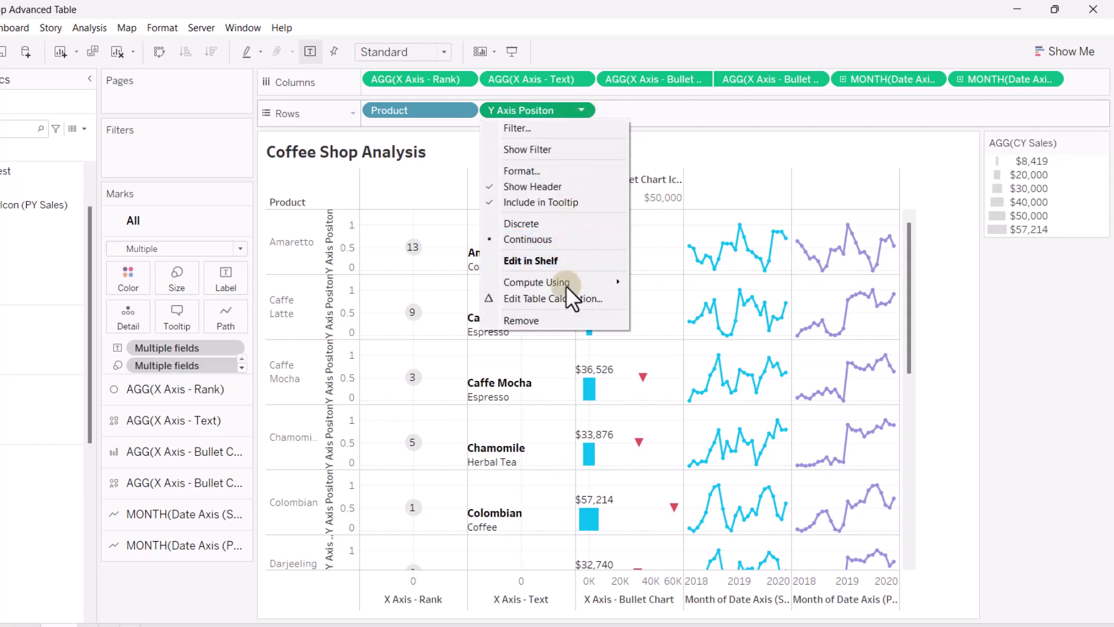
mouse_move(564, 283)
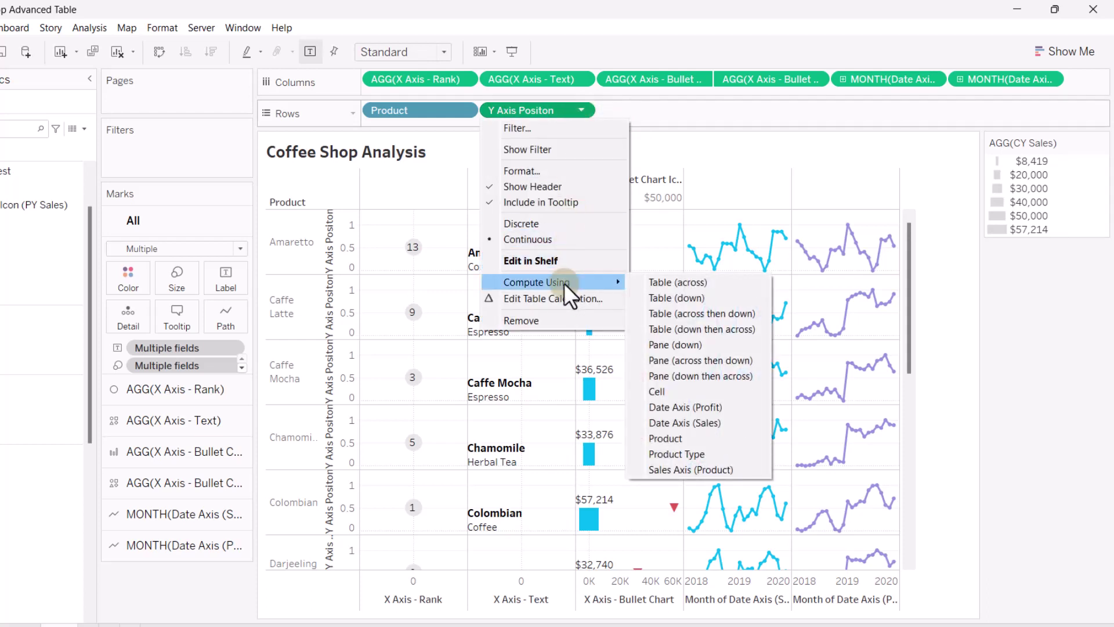
click(615, 37)
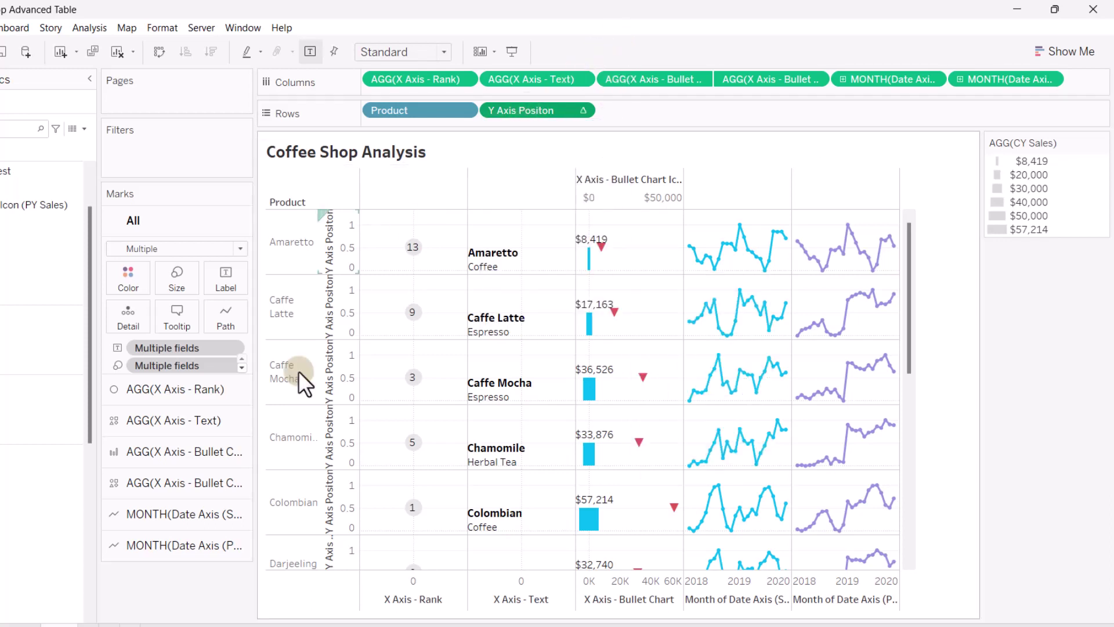
Set the size of the X Axis - Bullet Chart bars to Fixed so their width follows CY Sales
click(273, 490)
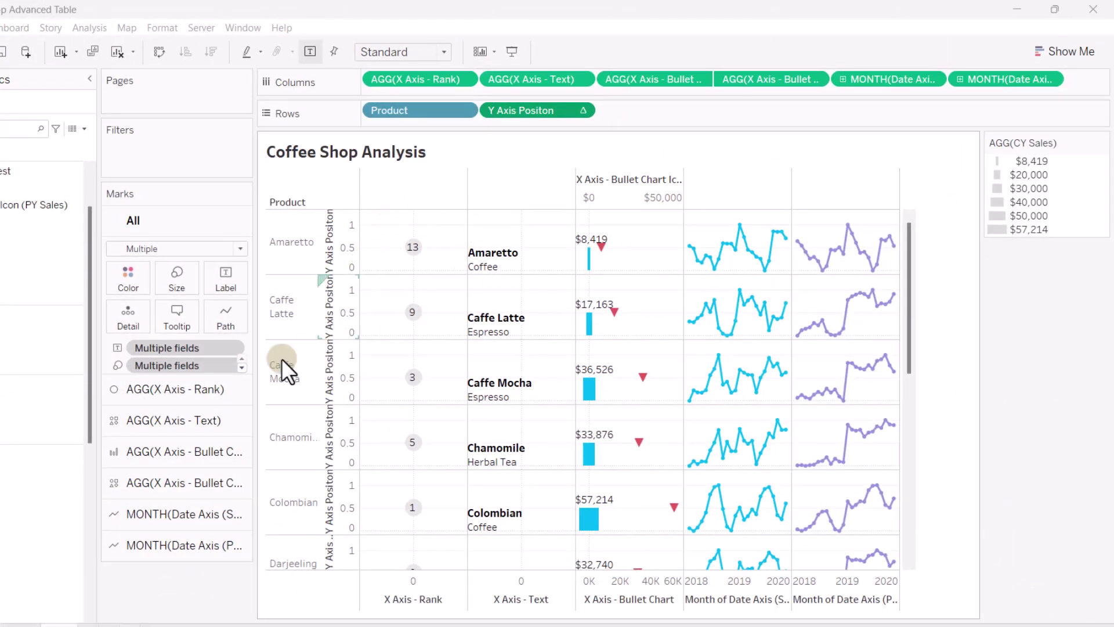
click(170, 482)
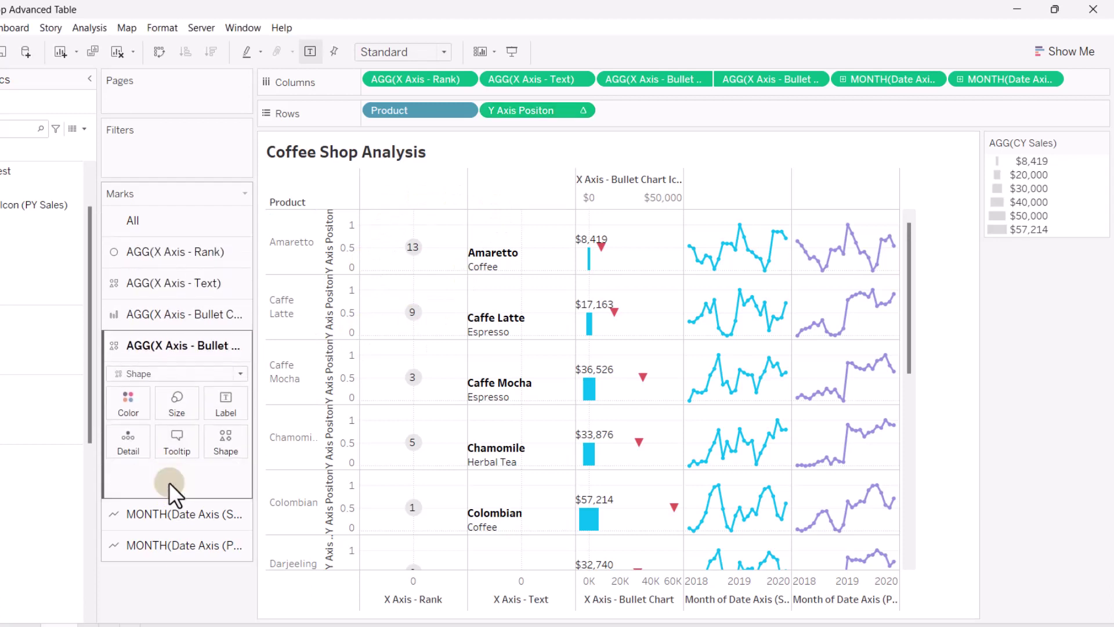
click(183, 316)
click(177, 371)
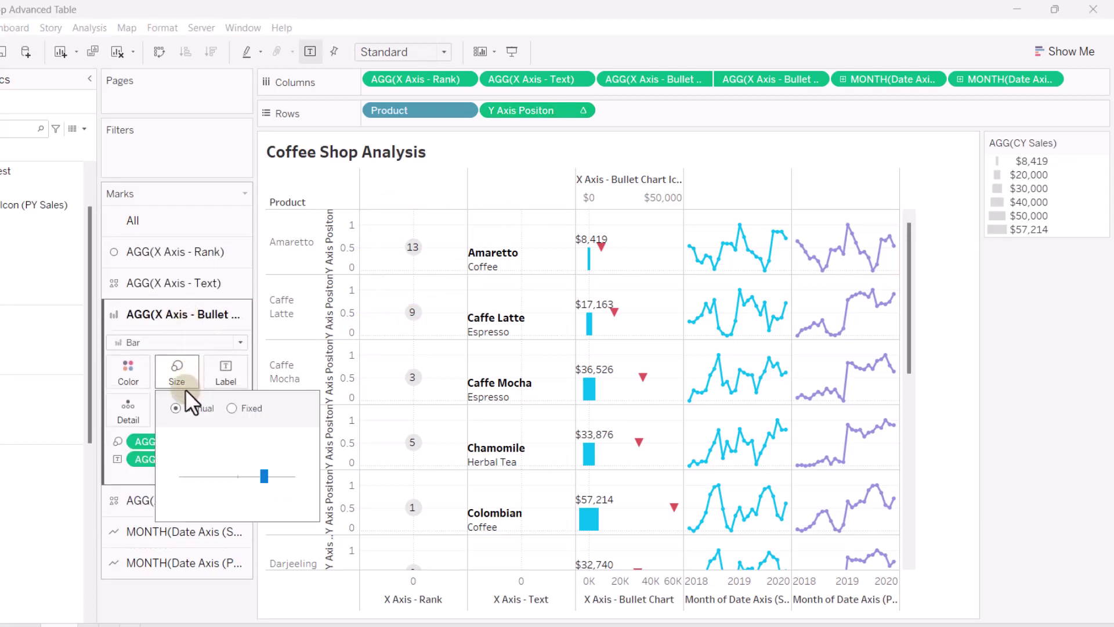
click(232, 408)
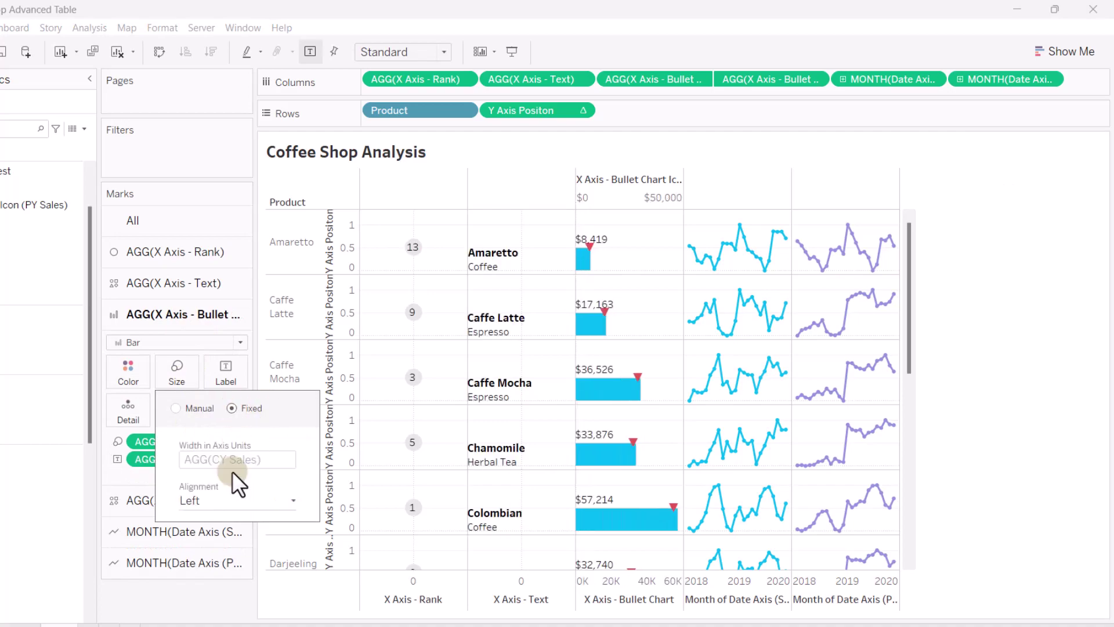
click(182, 603)
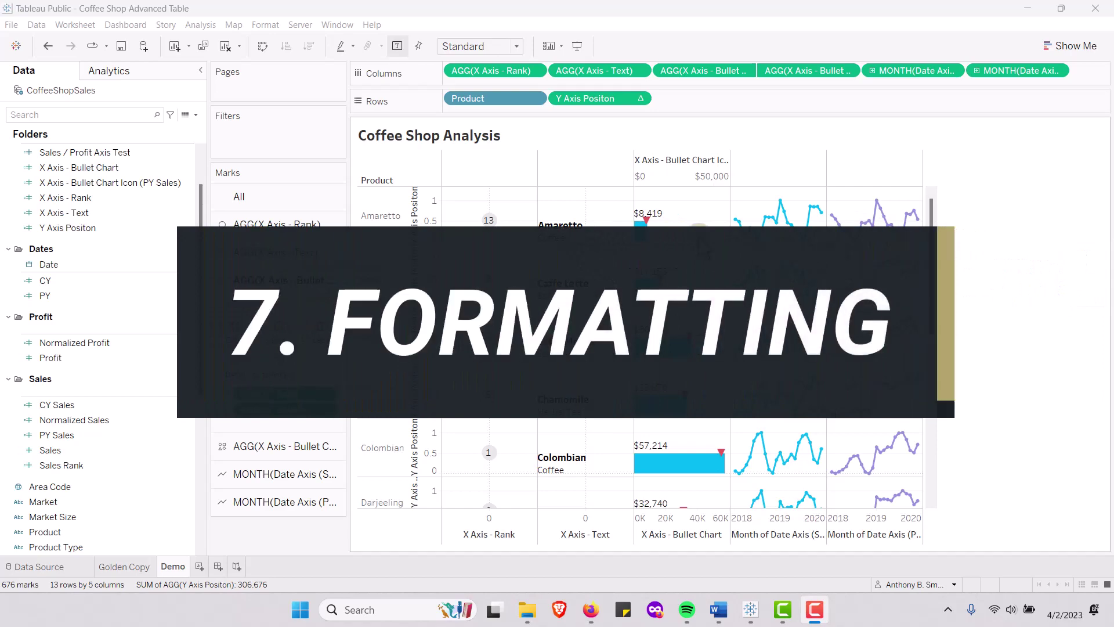
Reduce the product row height and hide the Product, Y Axis Positon and X Axis - Bullet Chart Icon (PY Sales) headers
click(388, 216)
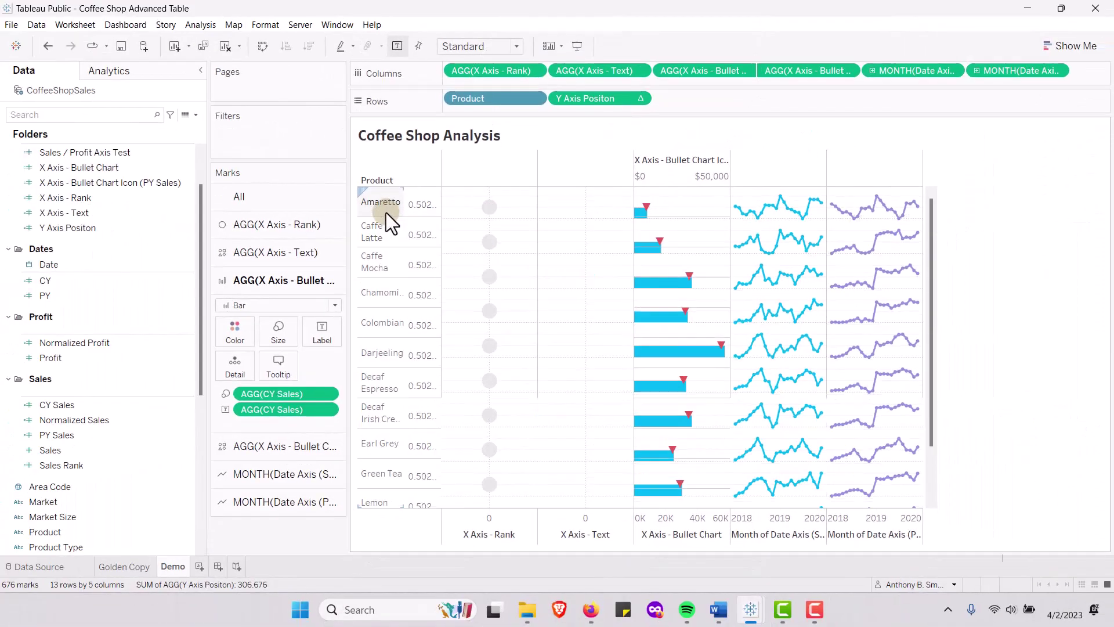
right_click(382, 203)
click(427, 288)
right_click(386, 206)
click(399, 273)
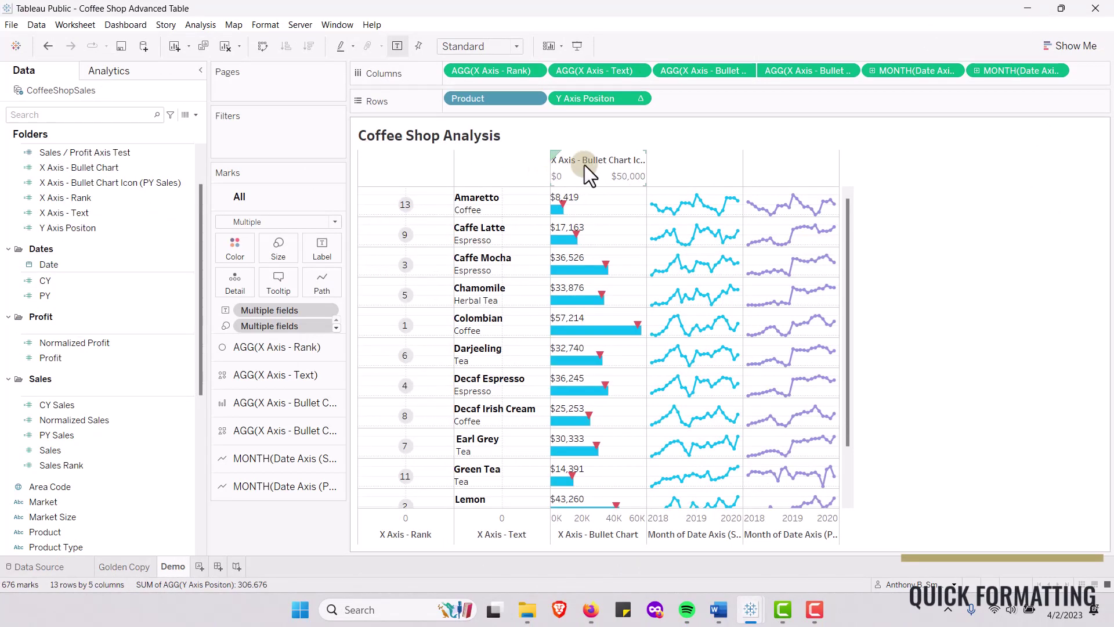
right_click(584, 165)
click(618, 300)
Remove the row divider and column divider borders from the table panes by setting them to None
right_click(368, 169)
click(411, 221)
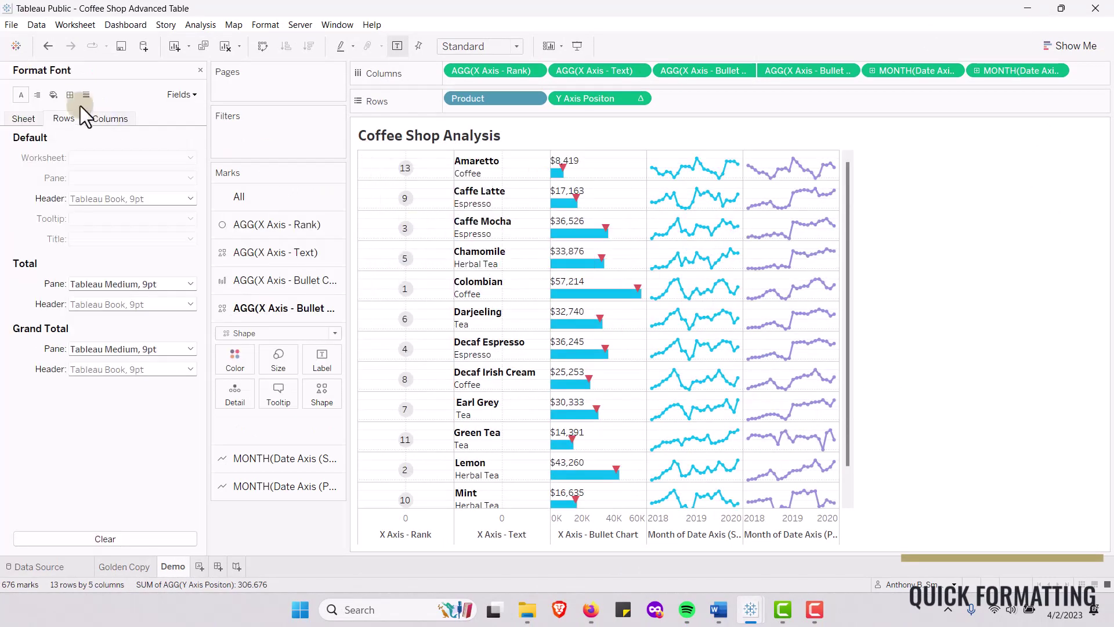
click(69, 95)
click(189, 373)
click(107, 119)
click(190, 373)
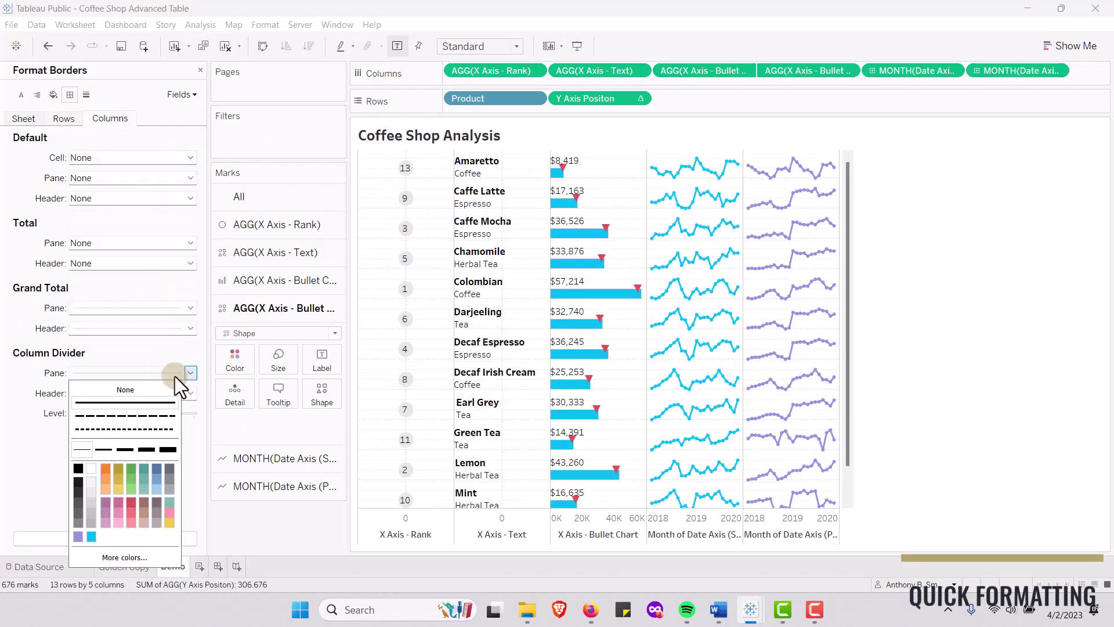
click(23, 118)
Set the grid lines and the zero lines for columns to None
click(86, 94)
click(109, 118)
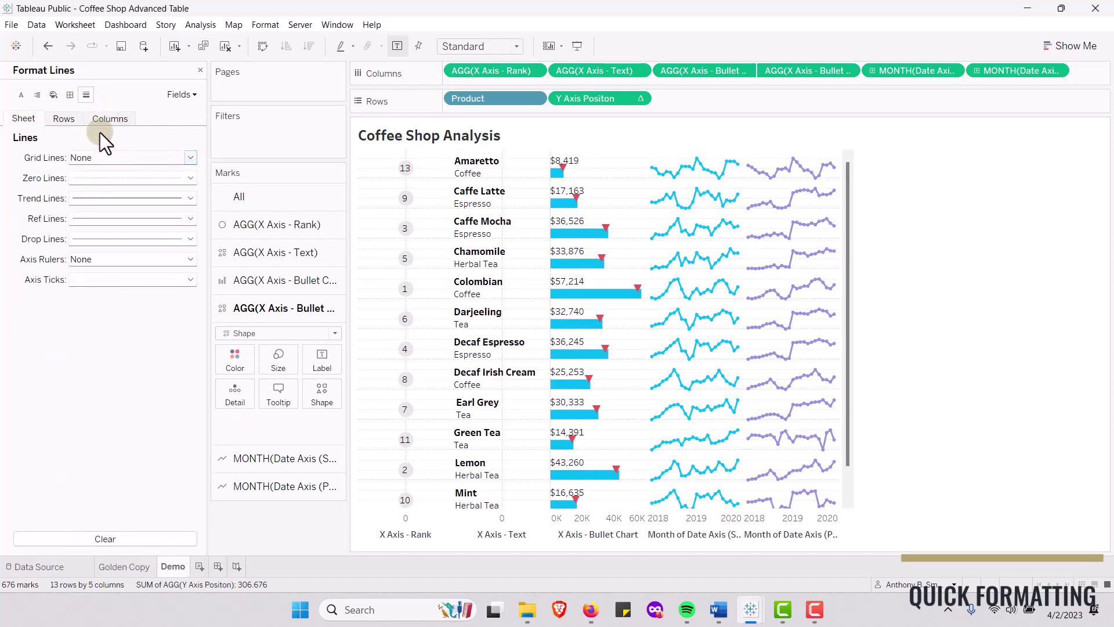
click(190, 157)
click(190, 157)
click(190, 157)
click(174, 154)
click(64, 118)
click(190, 178)
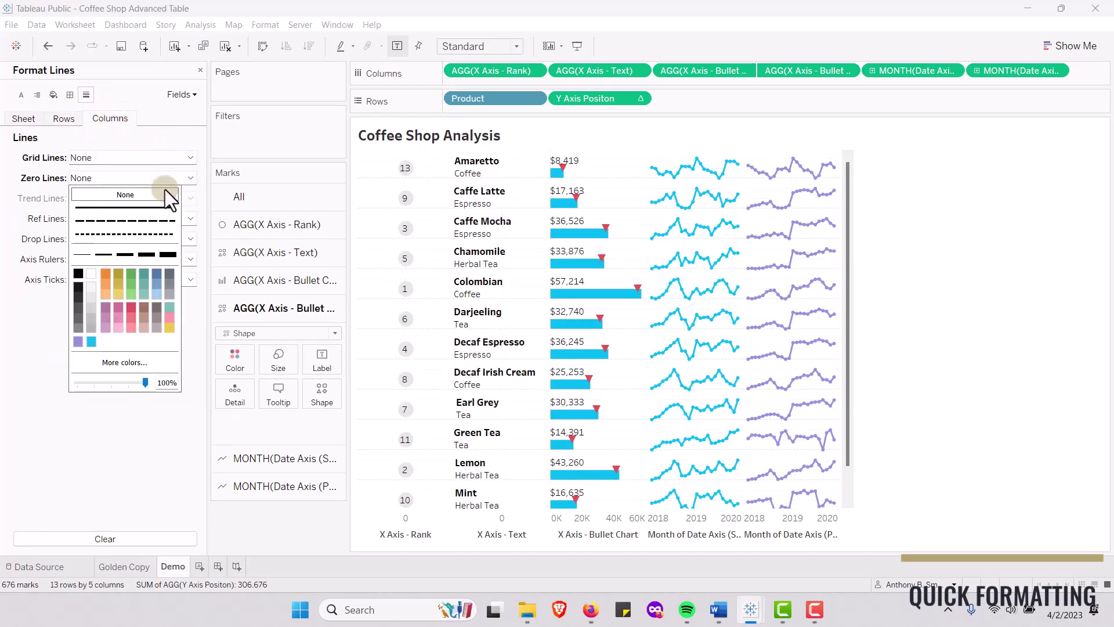
Format the zero lines for rows as a thin light gray line
click(151, 178)
click(138, 178)
click(79, 297)
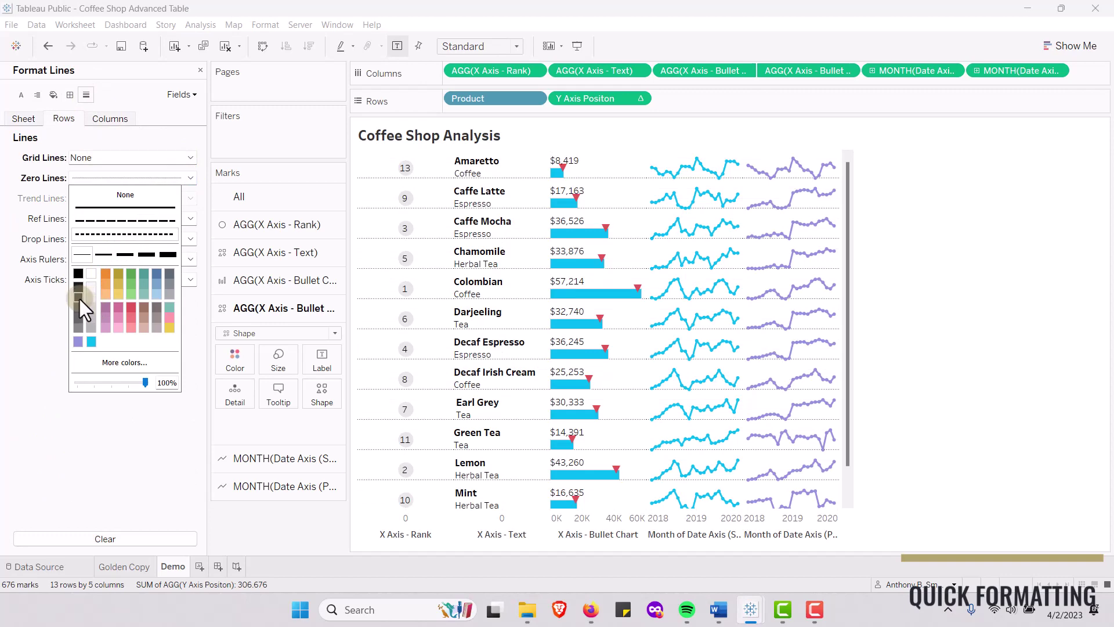
click(90, 295)
click(125, 420)
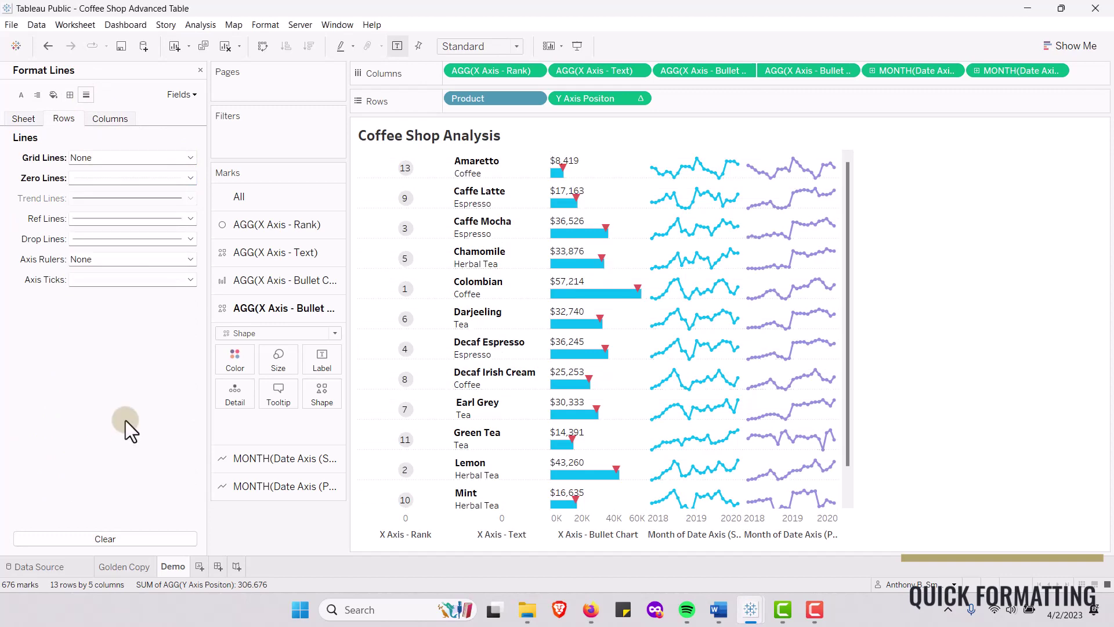
Add a reference line to the X Axis - Bullet Chart axis at Constant 0 per pane, with label None and a light gray line
click(102, 120)
right_click(610, 531)
click(625, 522)
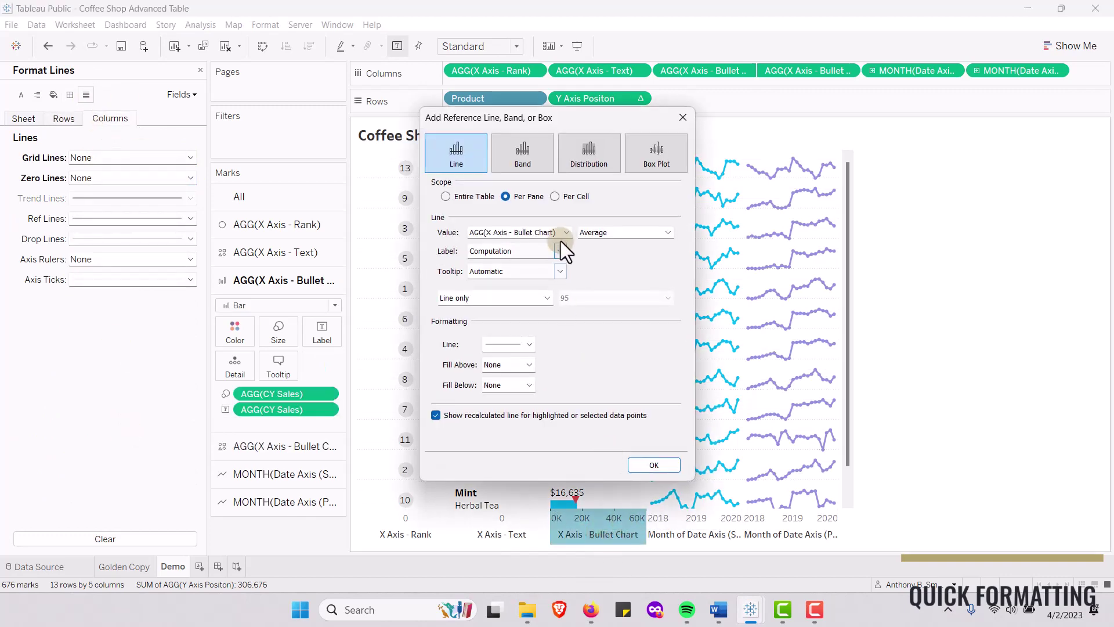
click(566, 232)
click(614, 269)
click(525, 252)
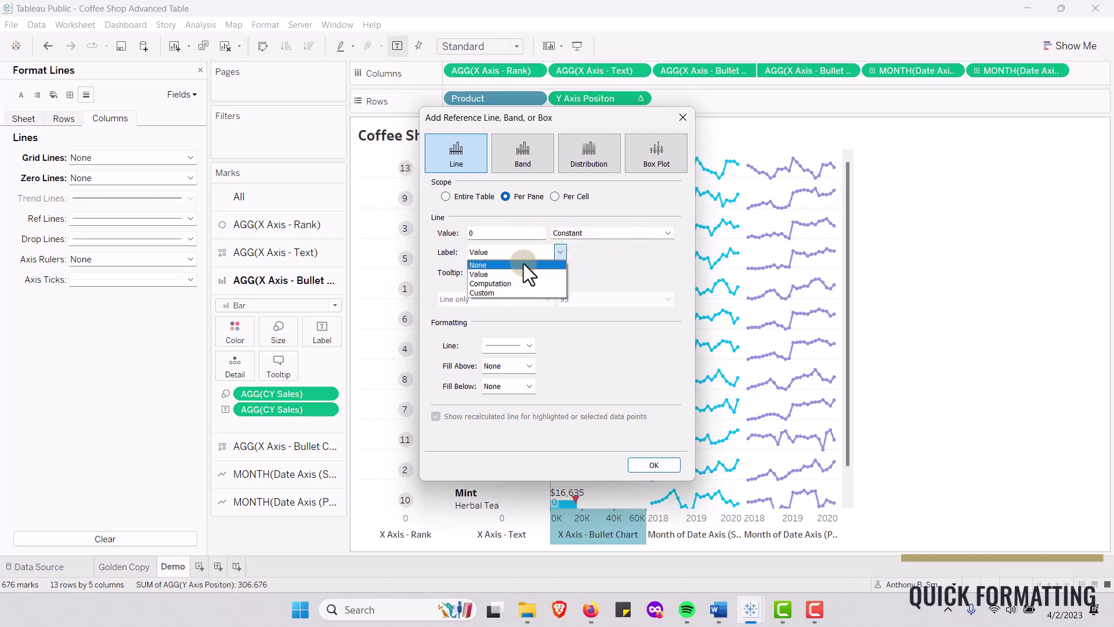
click(523, 264)
click(518, 337)
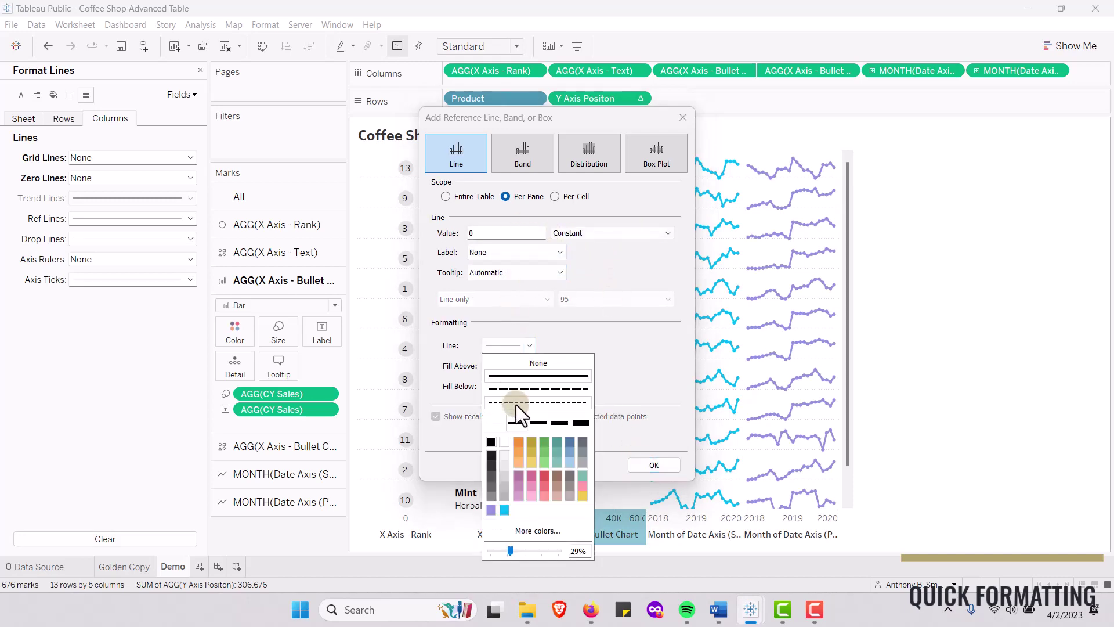
click(503, 465)
click(639, 466)
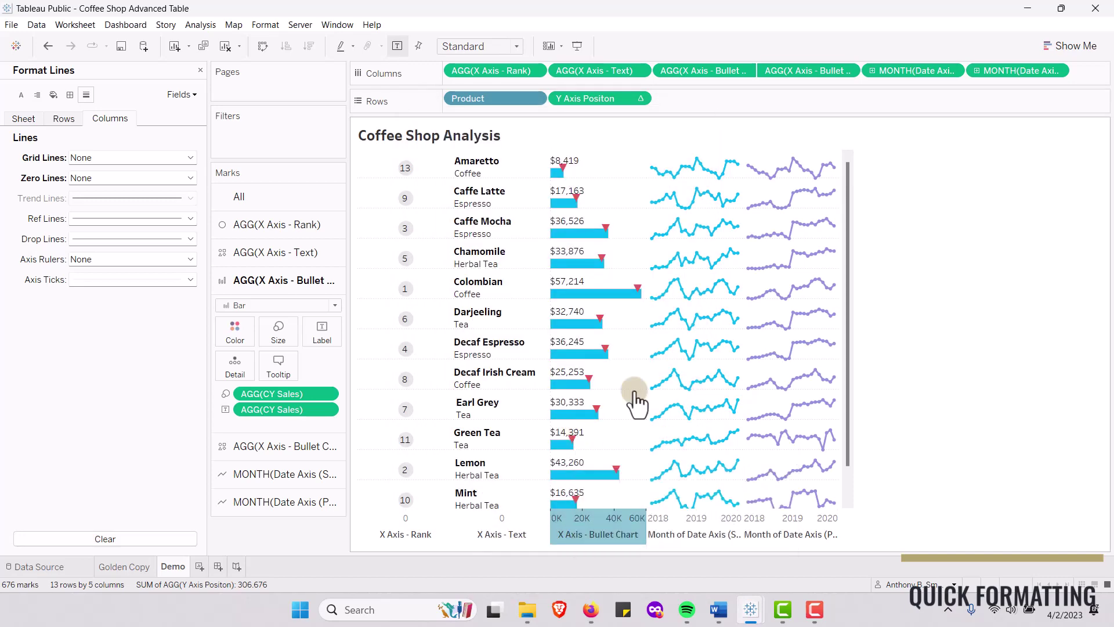
Recolor the bullet chart's constant 0 reference line dark gray and hide the X Axis - Bullet Chart header
click(588, 534)
right_click(583, 524)
click(668, 502)
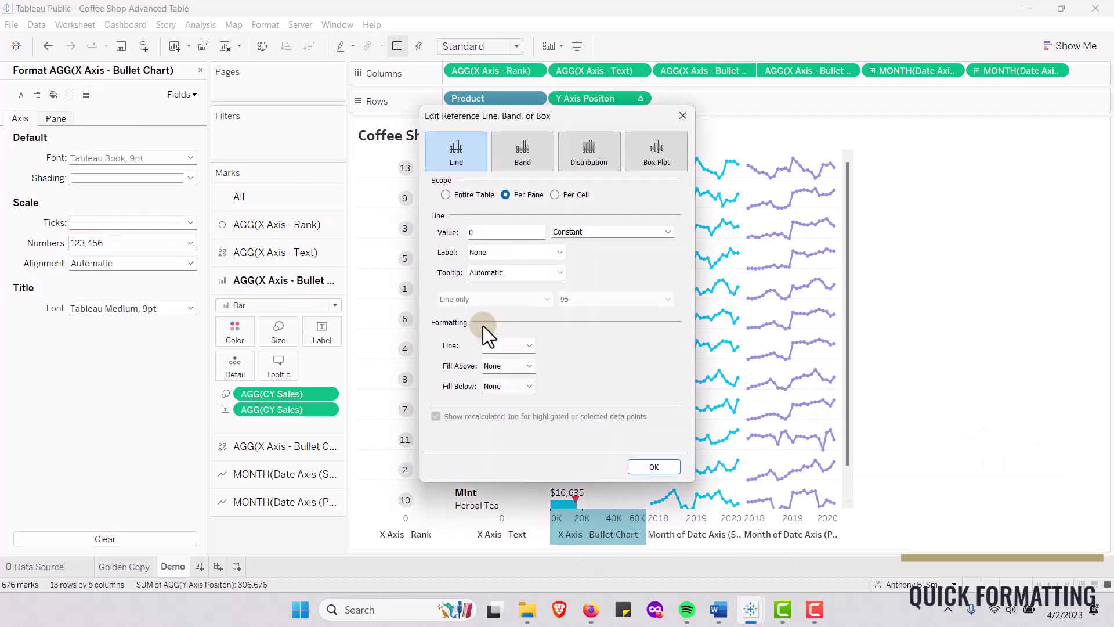
click(508, 346)
click(490, 470)
click(654, 467)
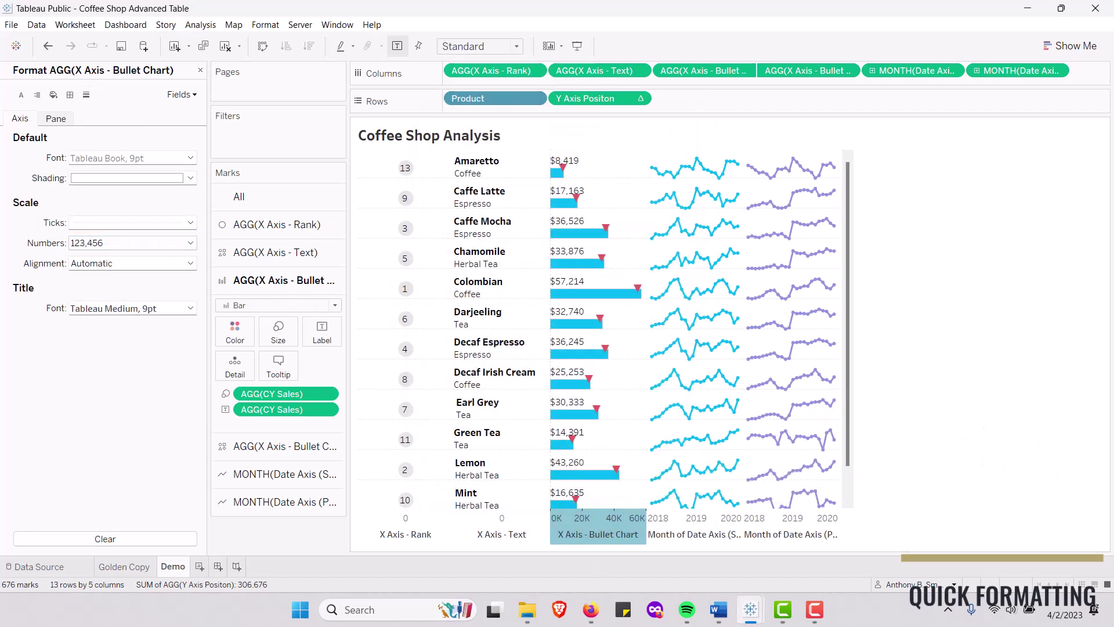
right_click(600, 526)
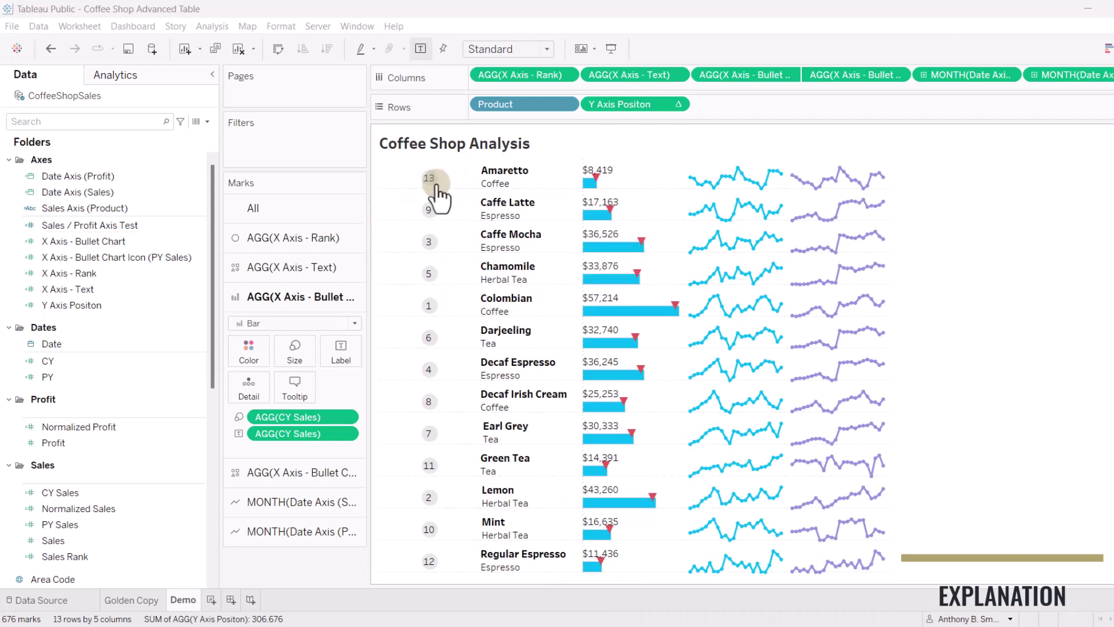
Inspect the Amaretto row's rank, text, bullet chart and sales line marks and their tooltips
mouse_move(430, 181)
mouse_move(525, 186)
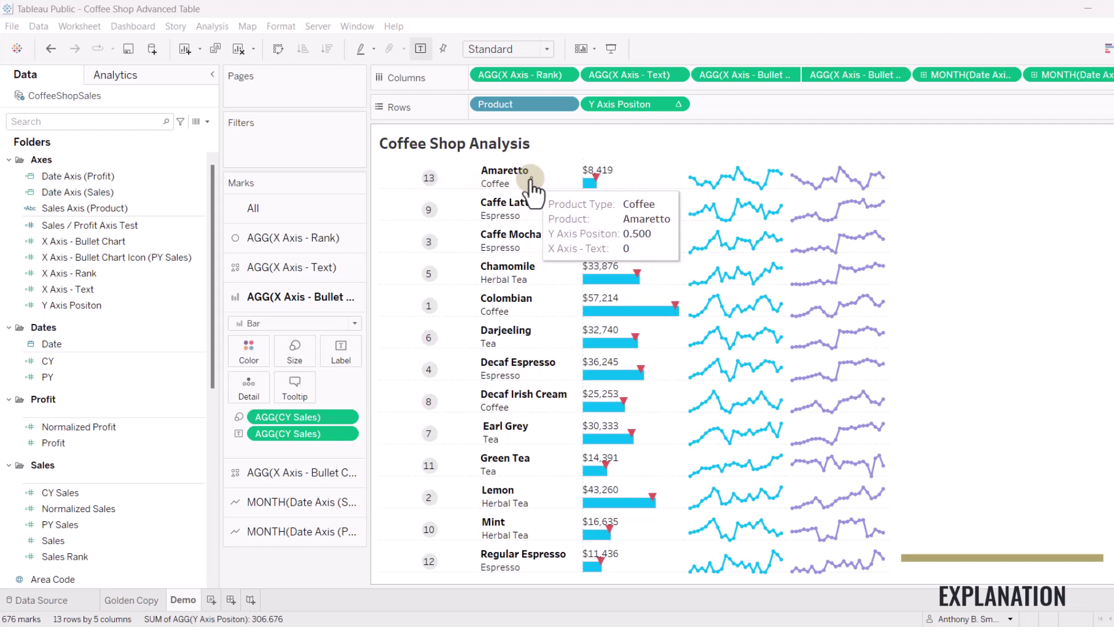
mouse_move(591, 184)
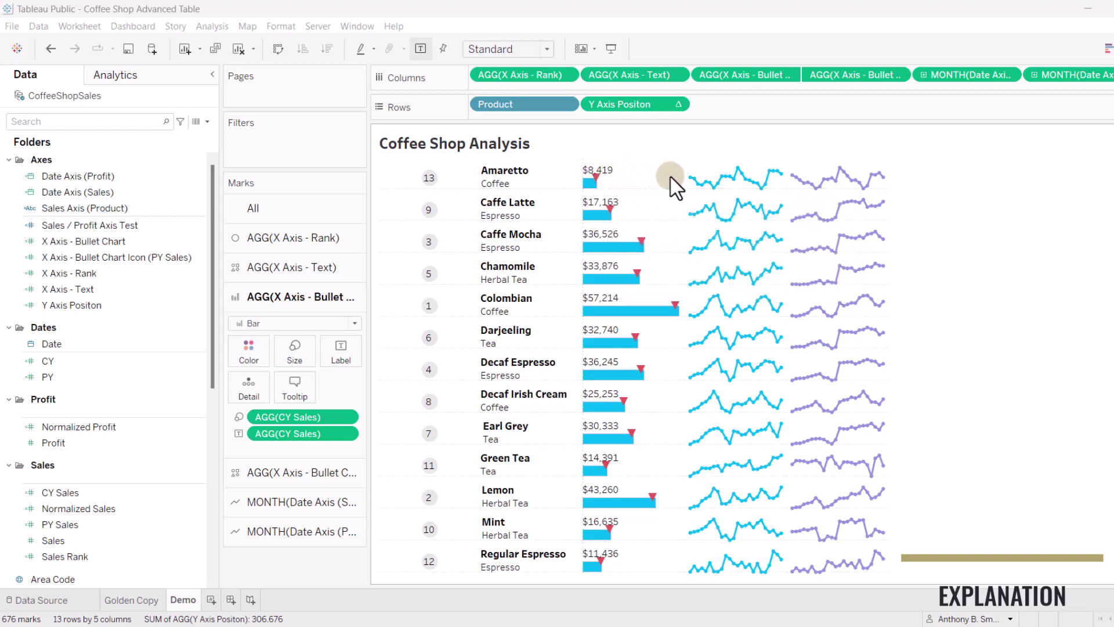
mouse_move(690, 183)
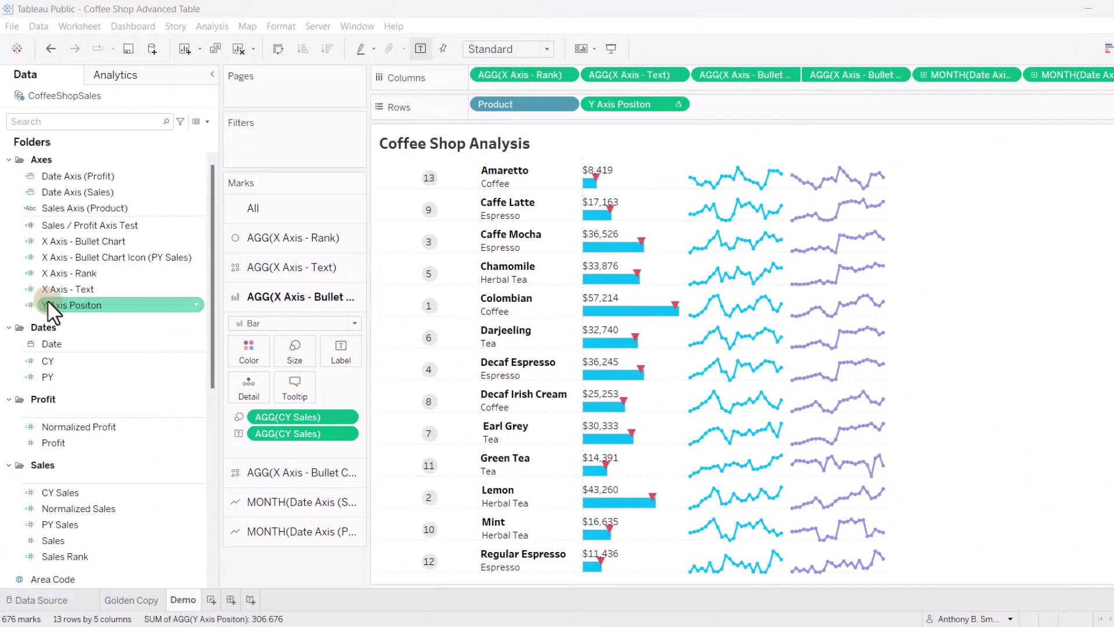
Open the Y Axis Positon calculation and compare each SIZE() condition with the charts in the Amaretto row
right_click(47, 301)
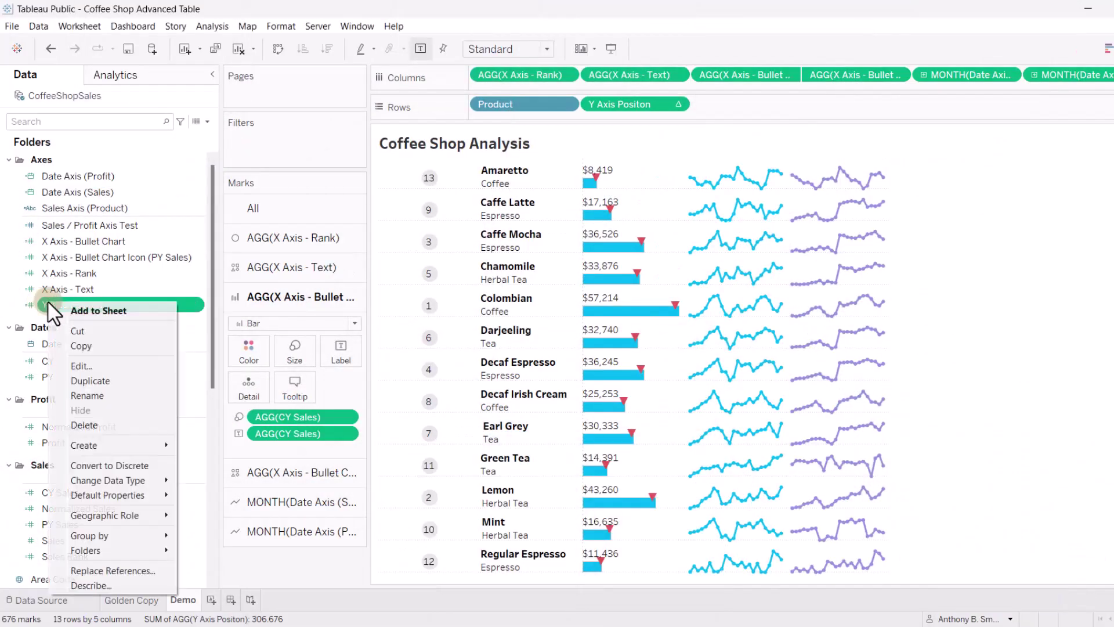
click(78, 365)
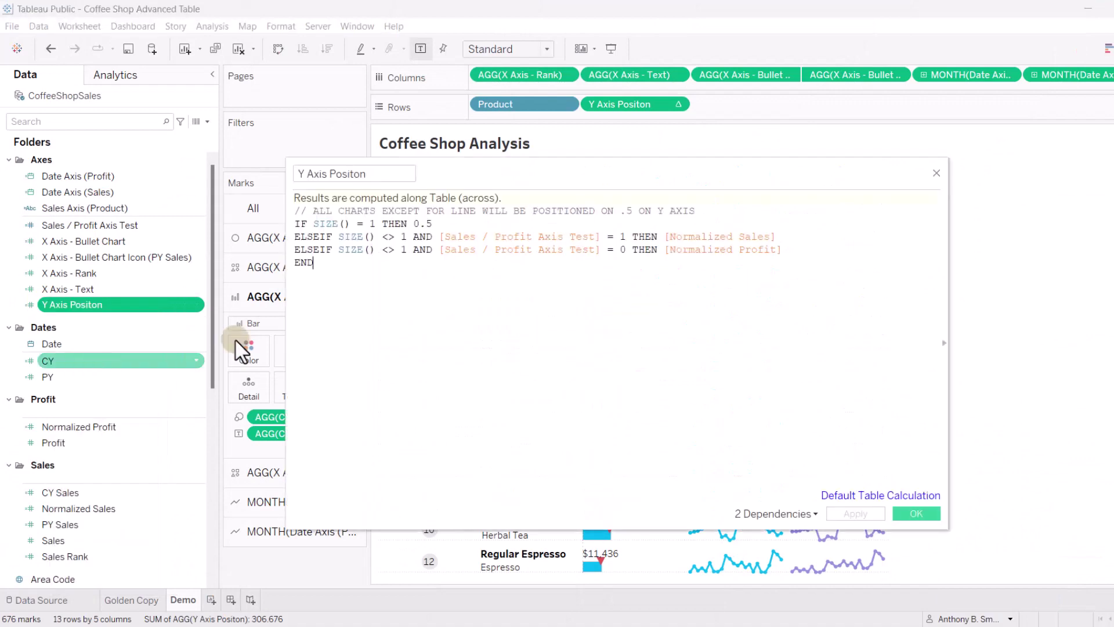
drag(515, 174, 548, 284)
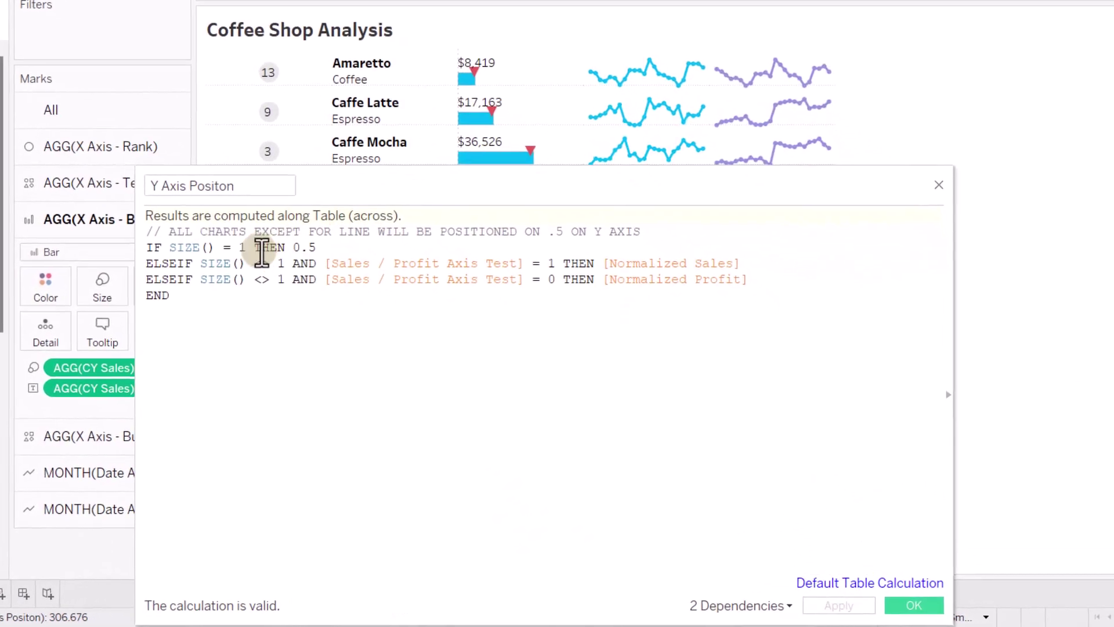
mouse_move(271, 71)
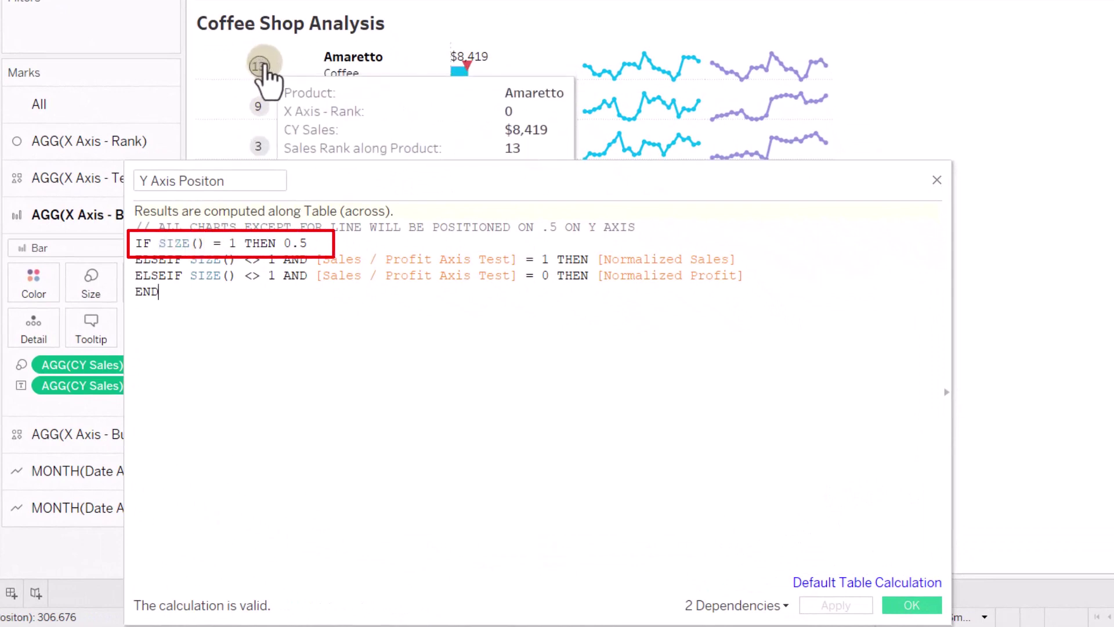
mouse_move(343, 69)
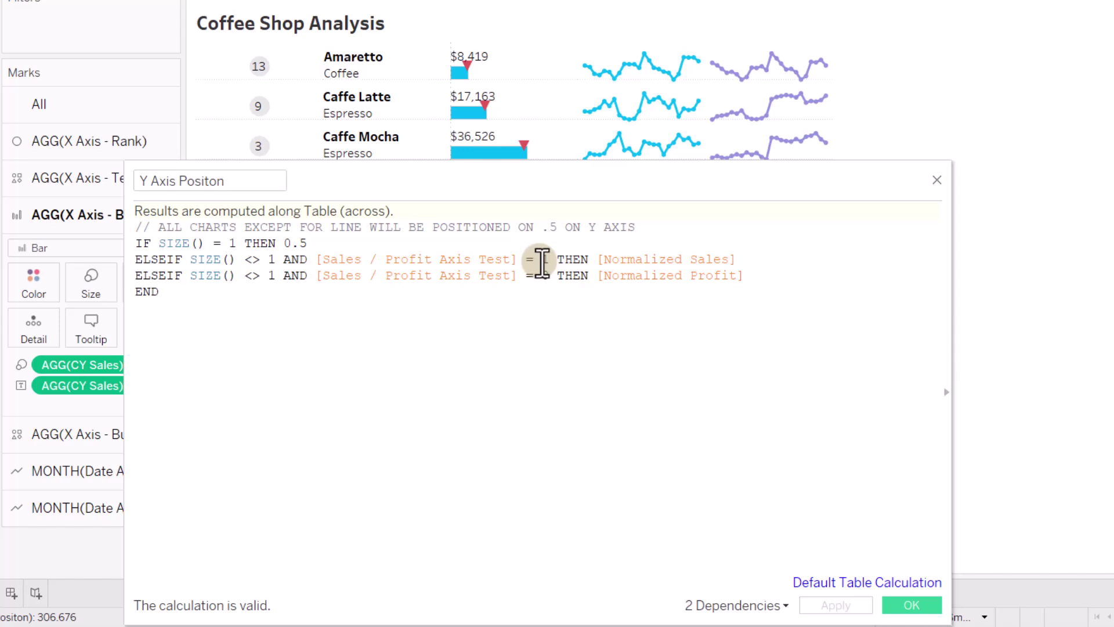
mouse_move(603, 74)
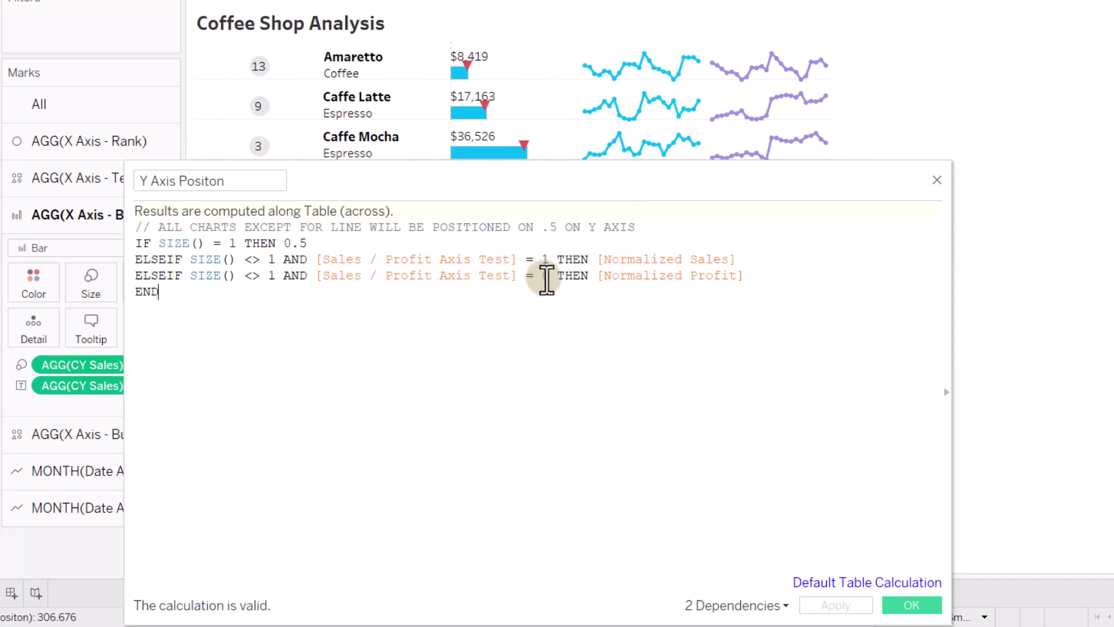
mouse_move(719, 74)
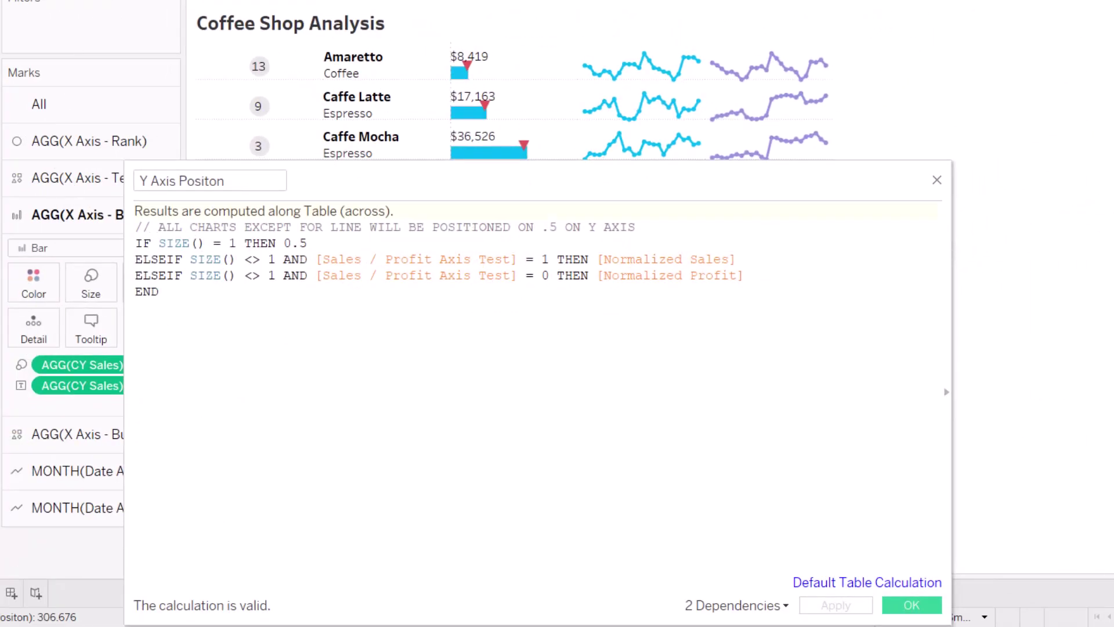
click(937, 179)
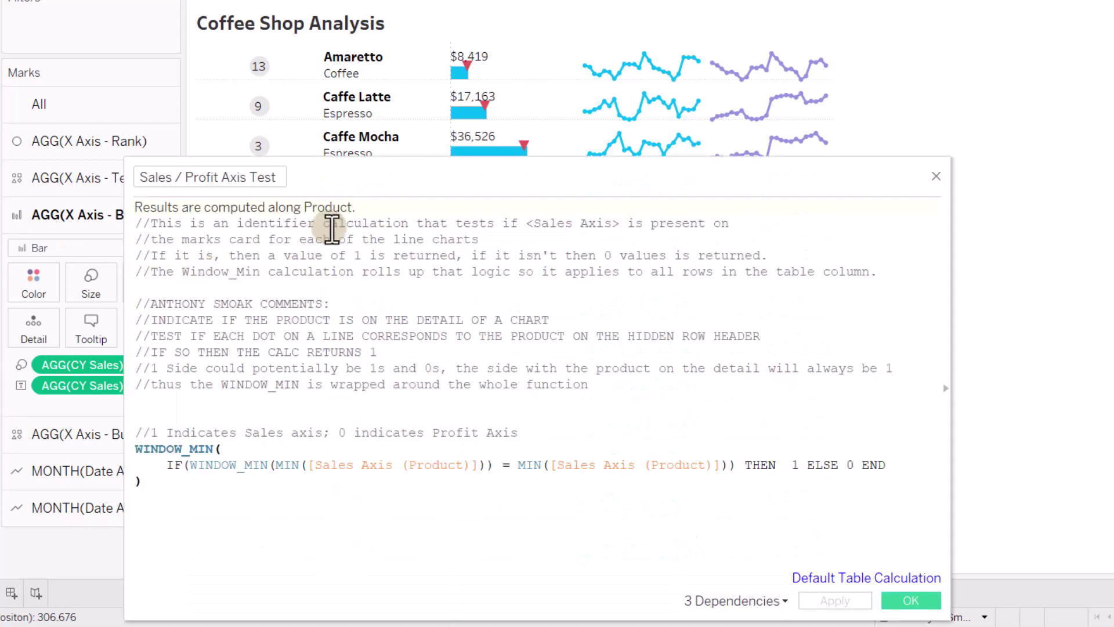
Review the WINDOW_MIN logic in the Sales / Profit Axis Test calculation and close its editor
drag(361, 179, 380, 154)
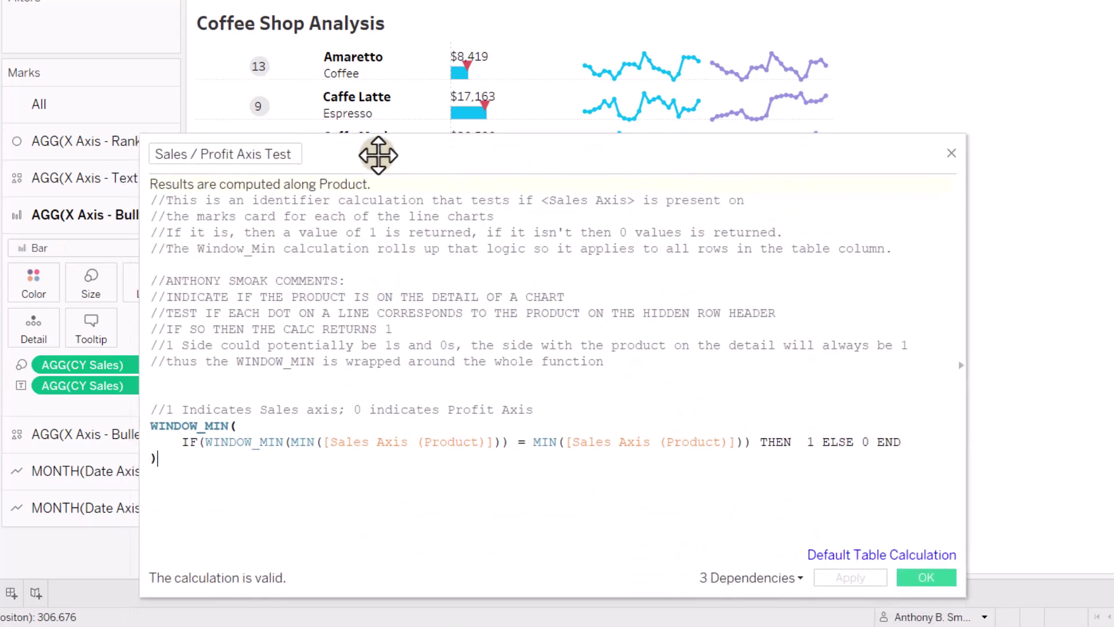
click(222, 458)
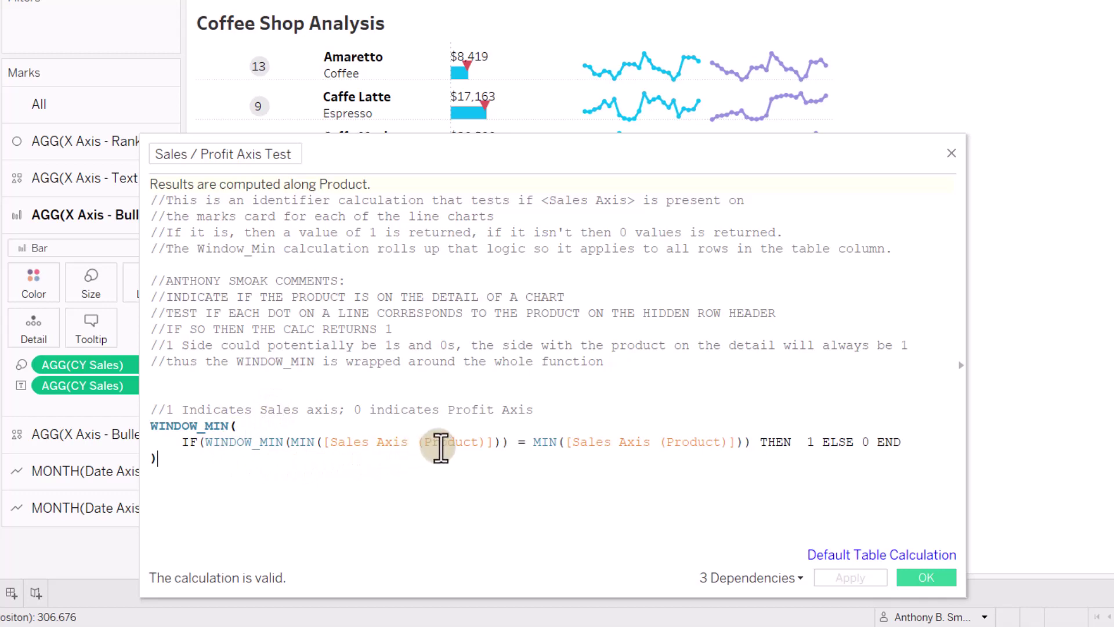
click(951, 152)
Widen the marks cards and compare the fields on MONTH(Date Axis (Sales)) with those on MONTH(Date Axis (Profit))
click(51, 471)
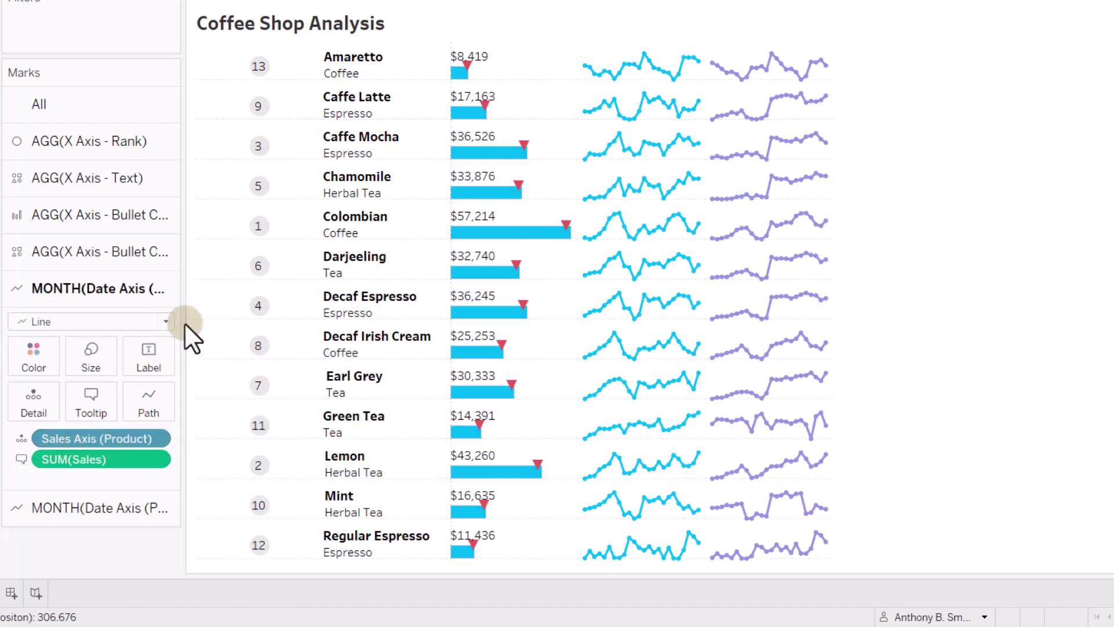
drag(187, 320, 267, 319)
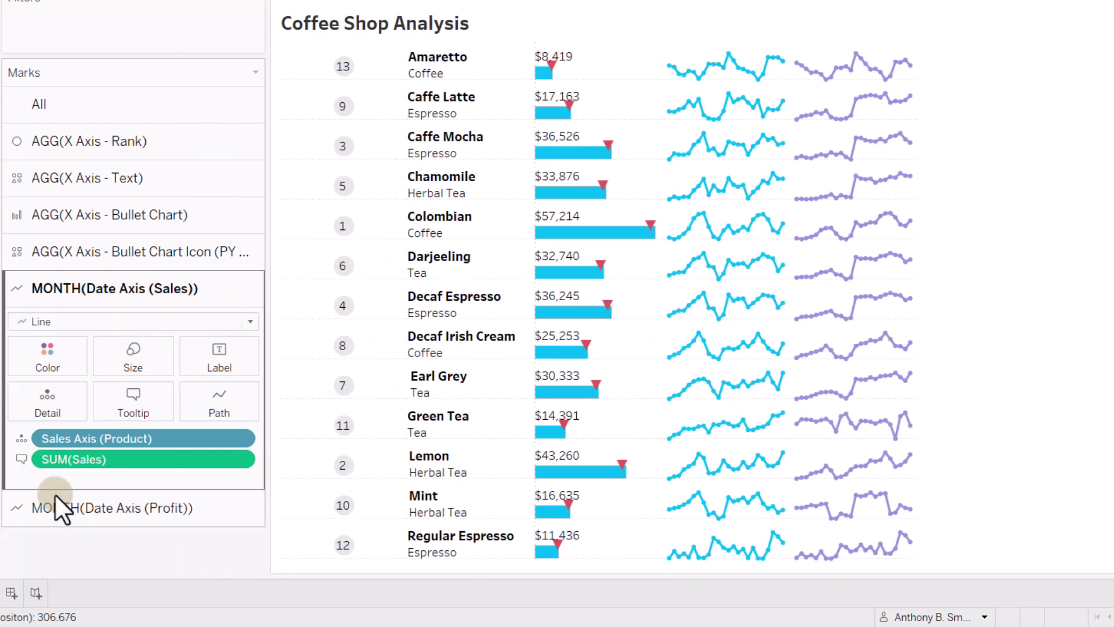
click(80, 509)
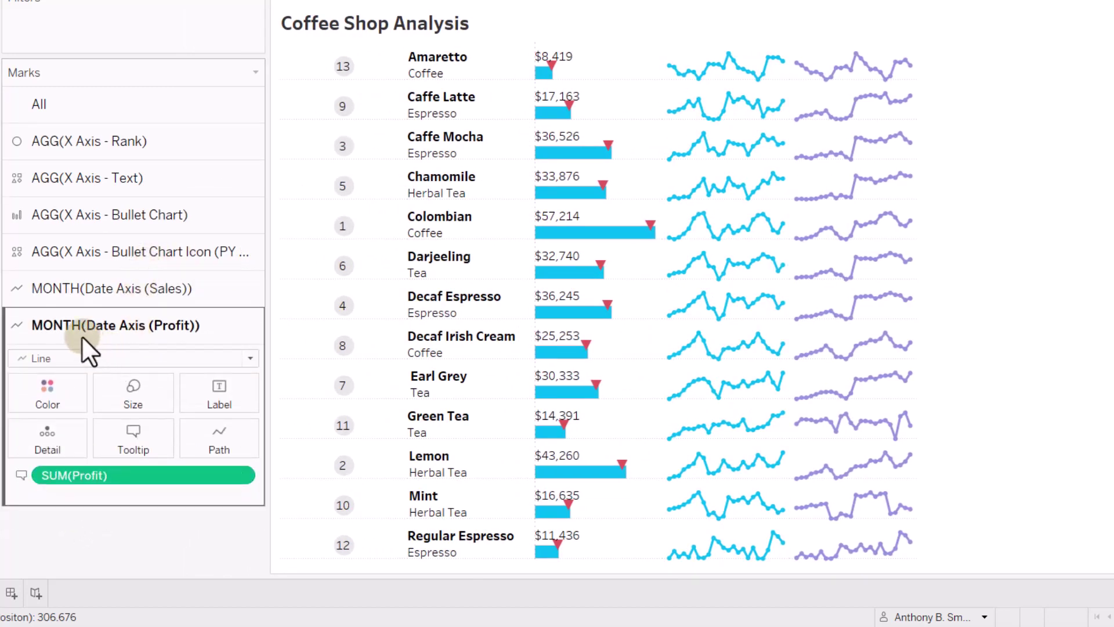
click(128, 293)
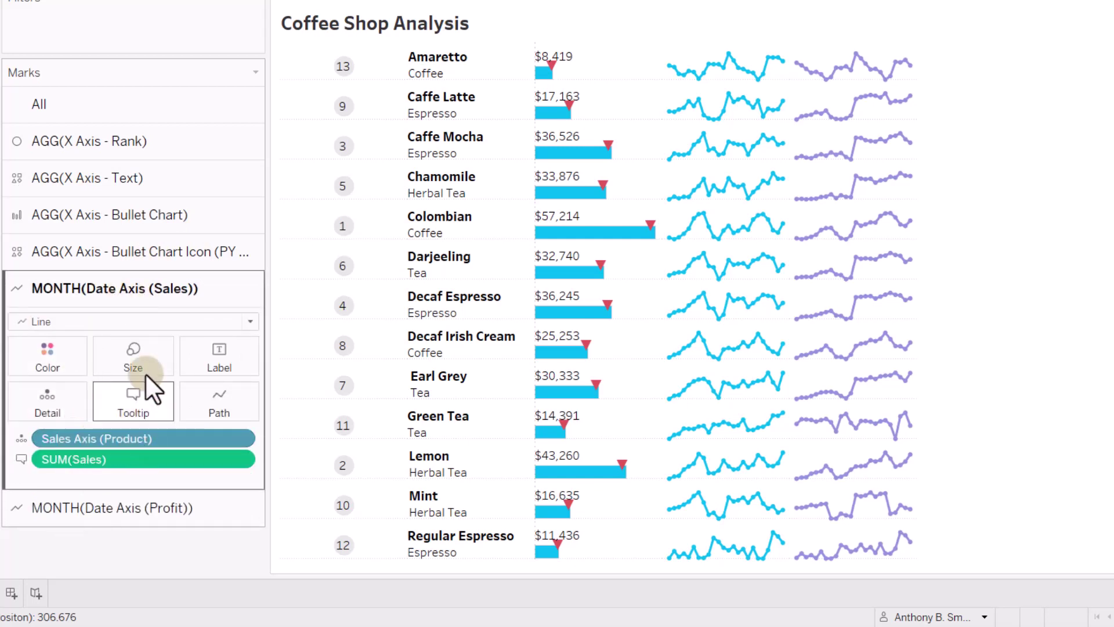
click(123, 509)
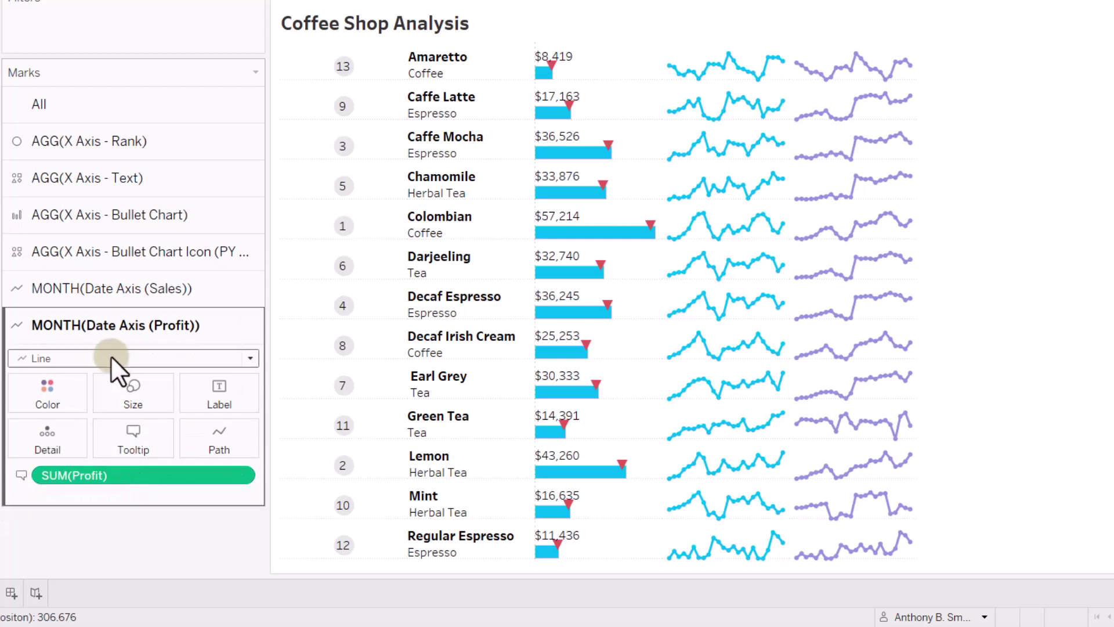
click(109, 290)
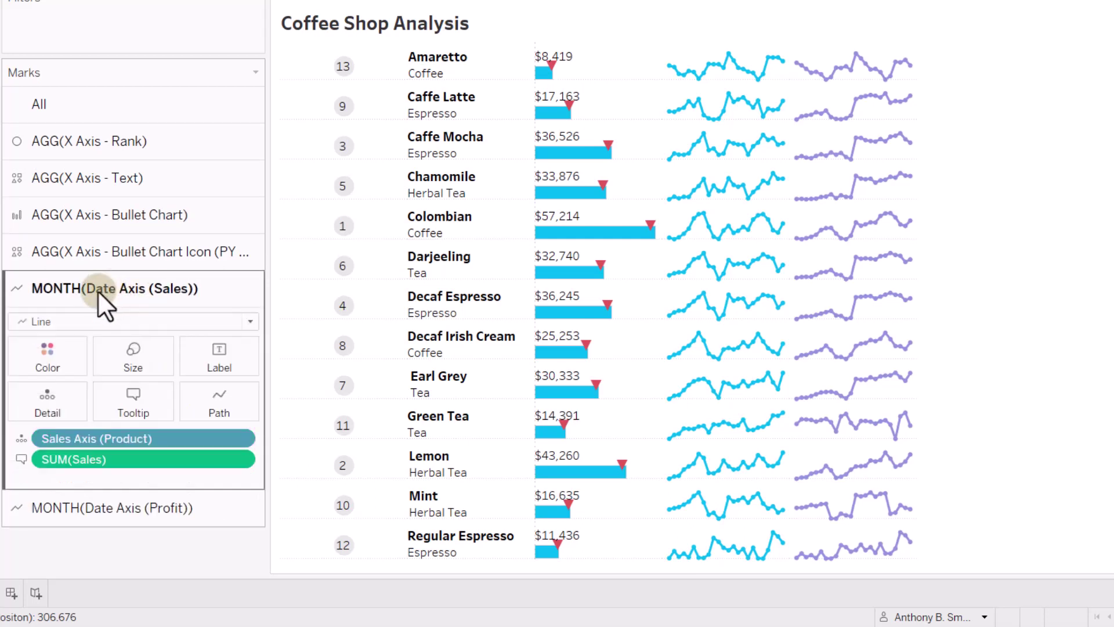
Examine Sales Axis (Product) on the sales line's Detail against the trend lines, and select the Sales / Profit Axis Test field
click(73, 438)
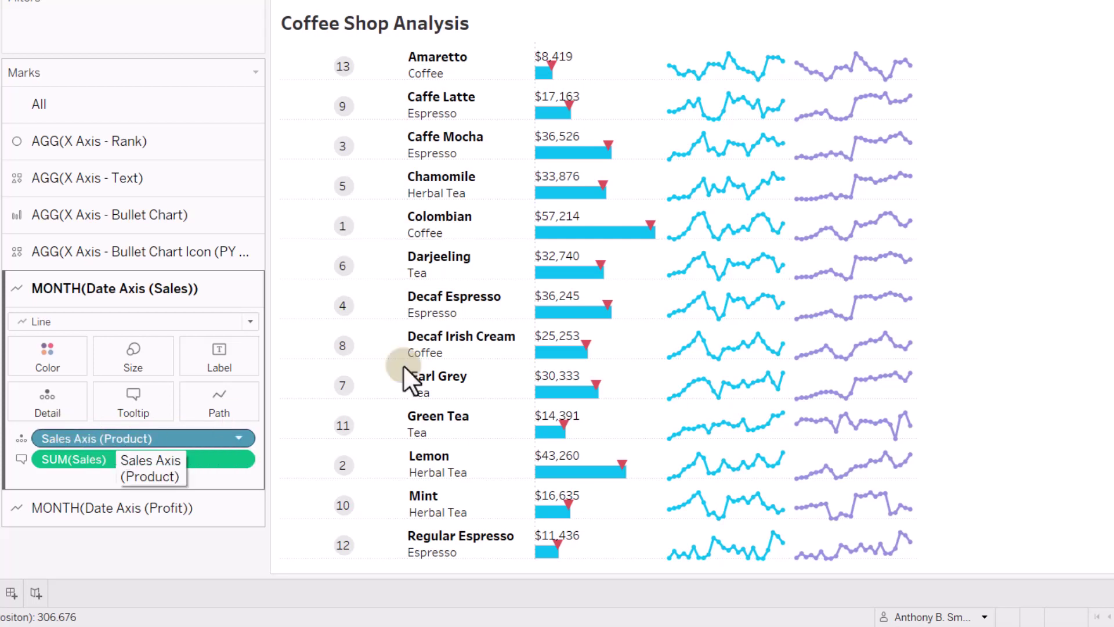
mouse_move(667, 68)
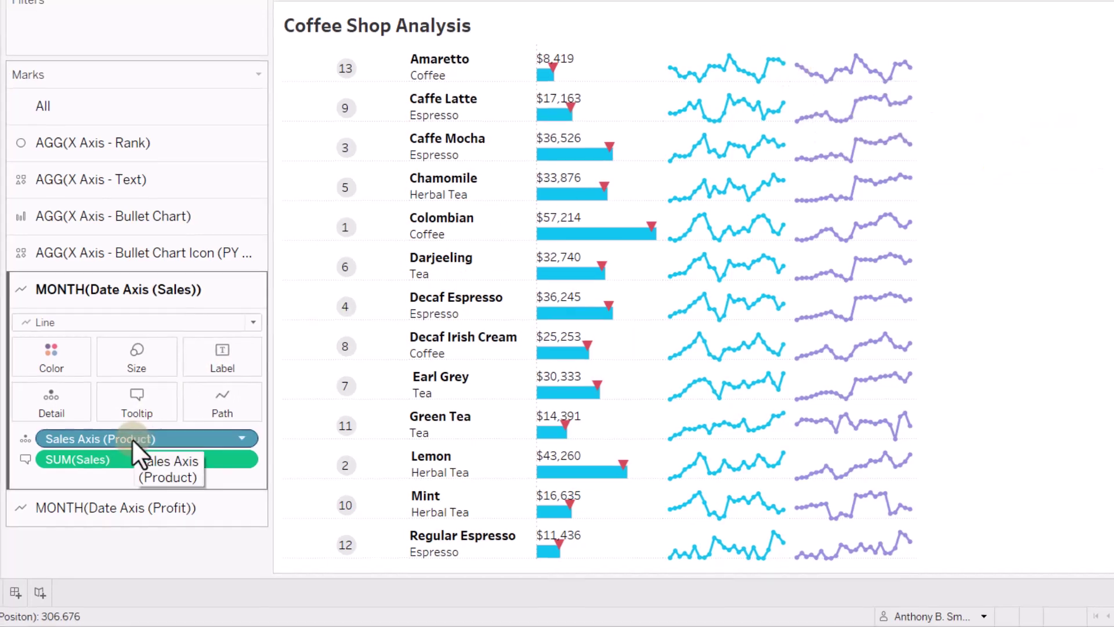
click(110, 215)
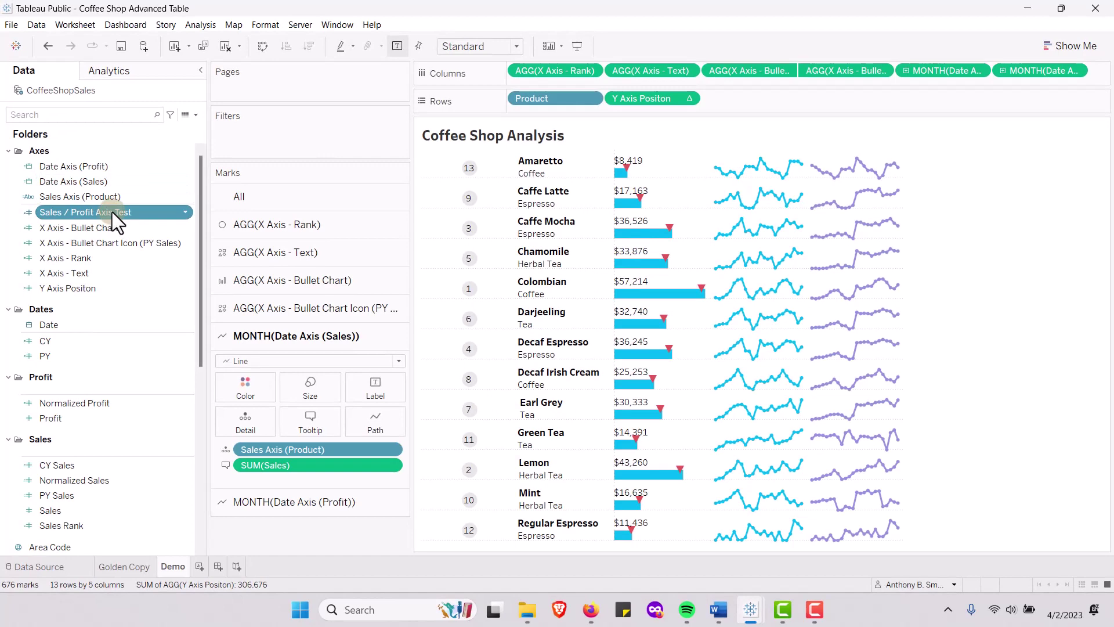
Open the Sales / Profit Axis Test calculation, compare its logic with the Amaretto trend lines, and close its editor
right_click(112, 211)
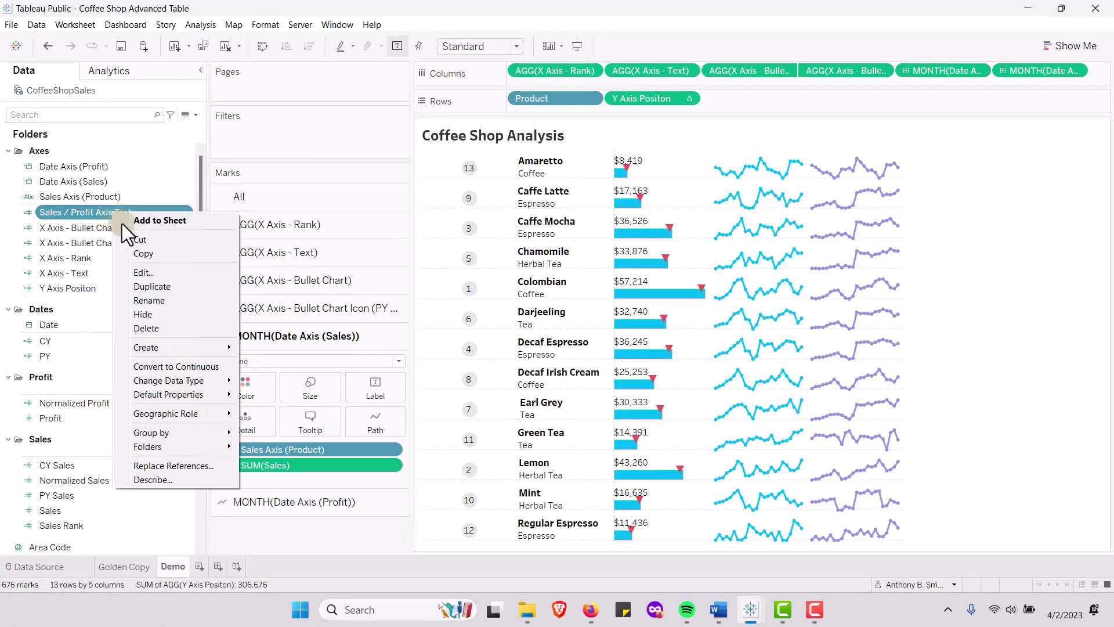
click(147, 274)
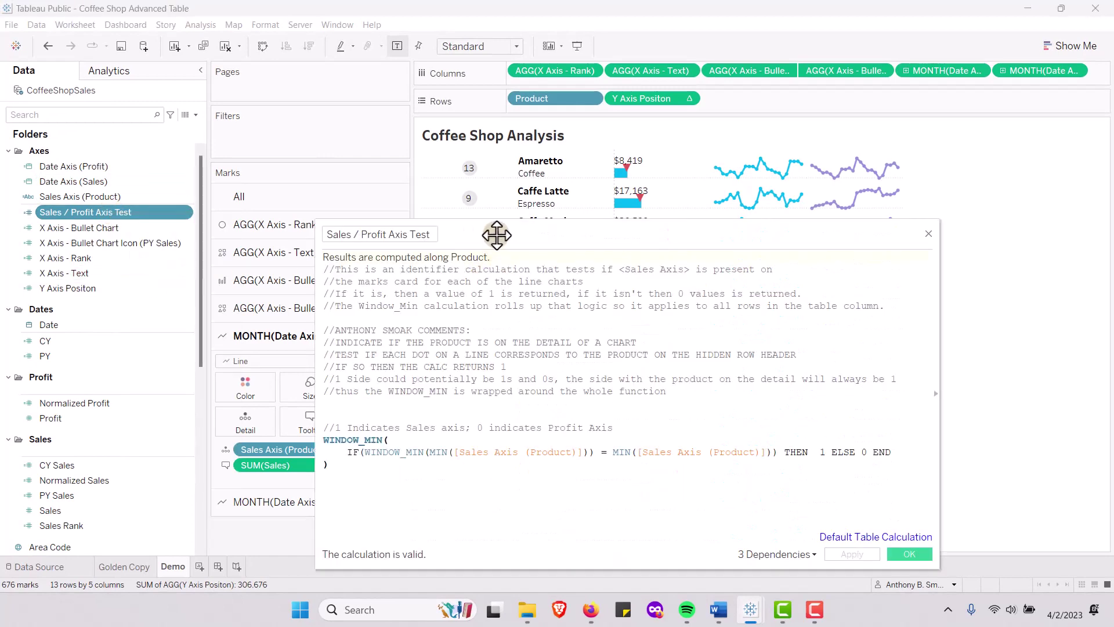
drag(498, 246, 491, 229)
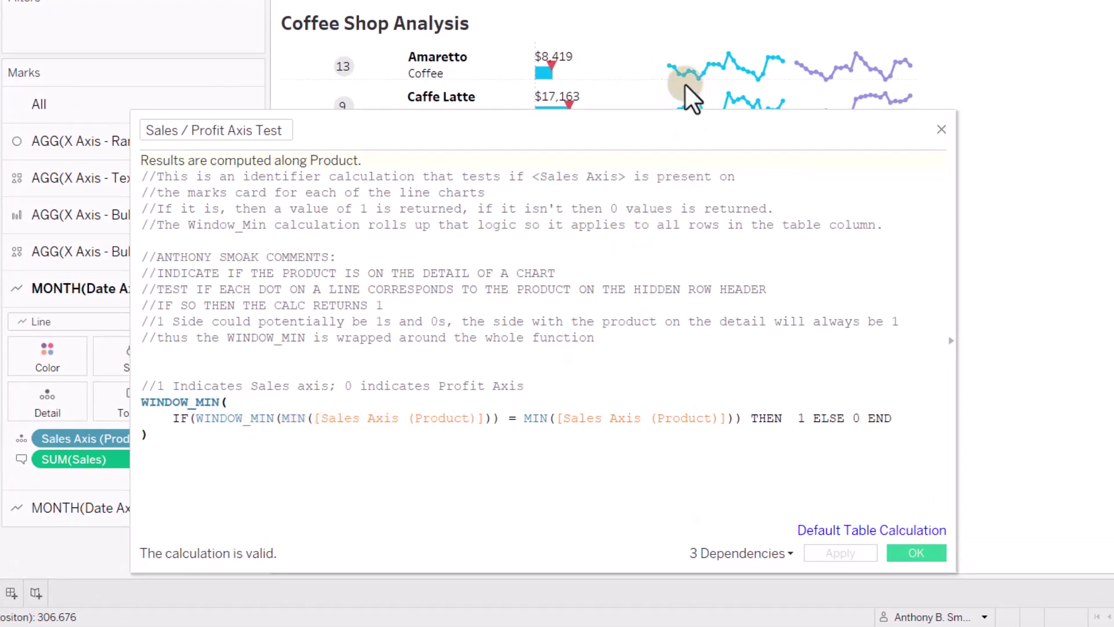
mouse_move(704, 86)
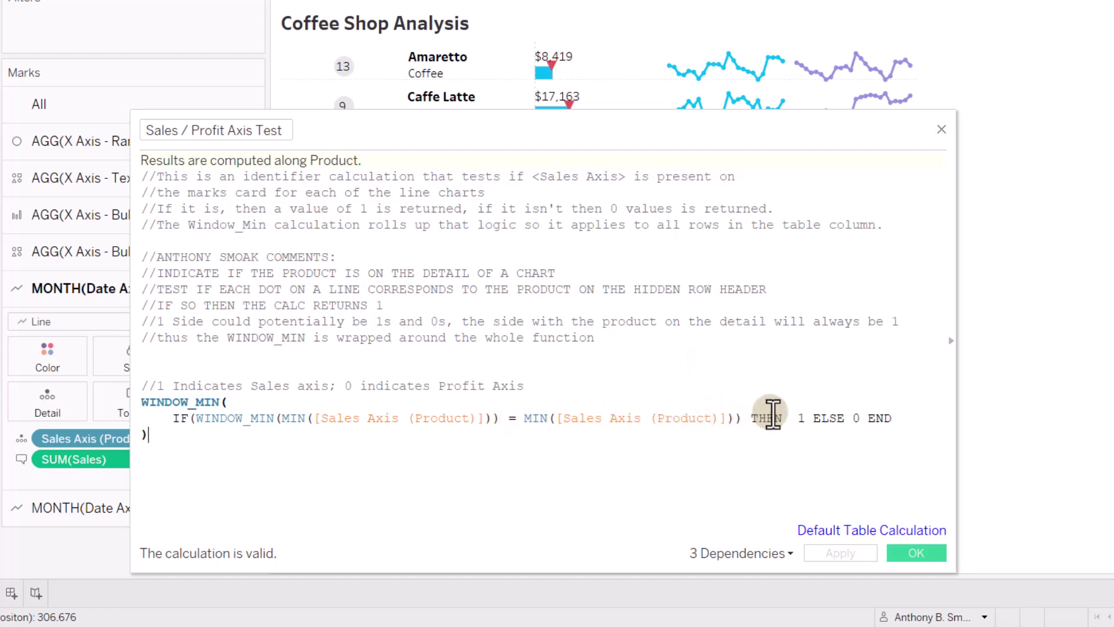
click(941, 129)
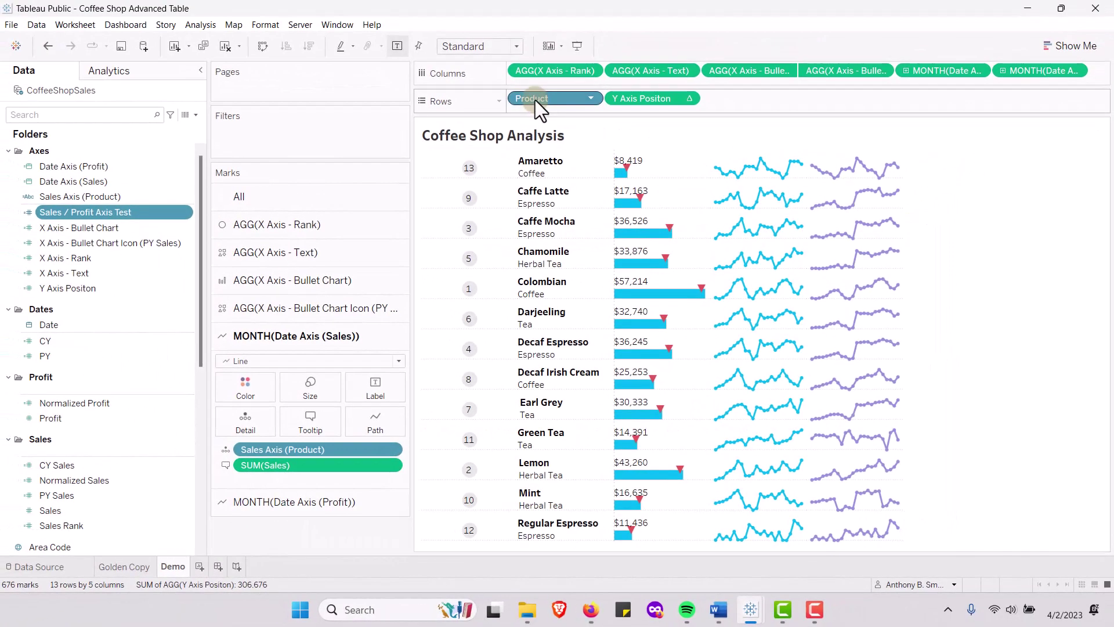
Show the Product row header and compare it with the product details on the Amaretto sales and profit line marks
right_click(535, 100)
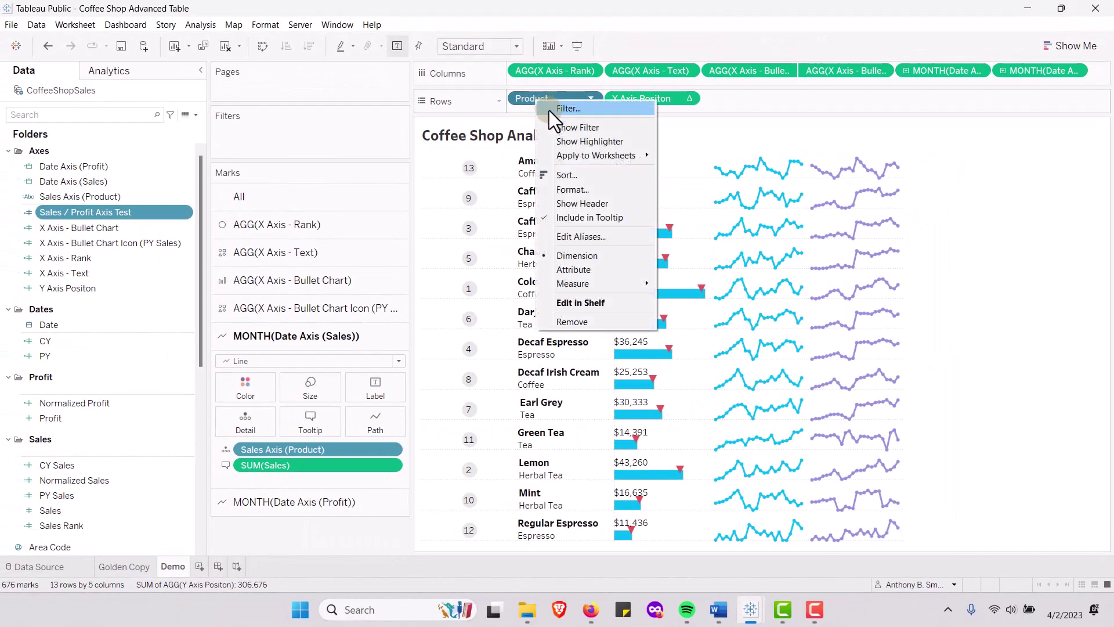
click(577, 202)
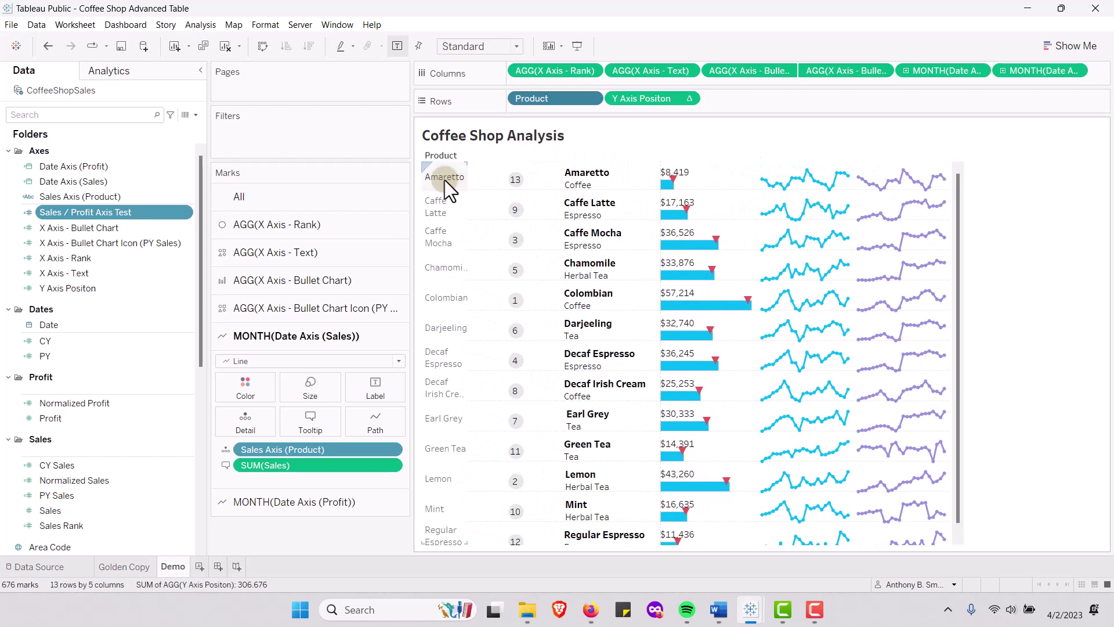
mouse_move(761, 187)
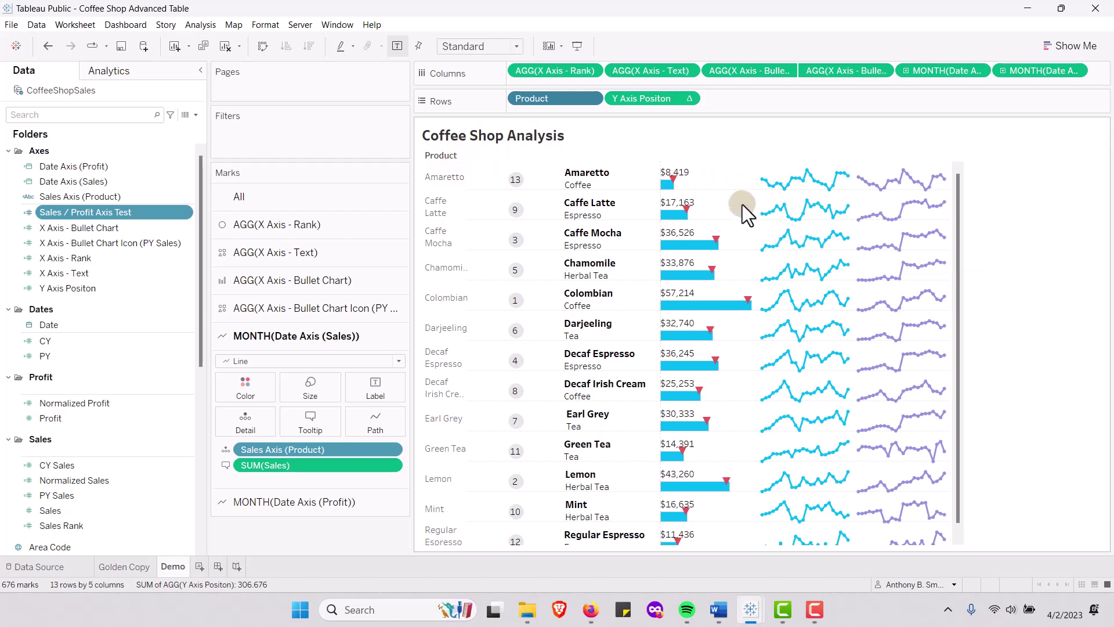
mouse_move(763, 216)
mouse_move(858, 181)
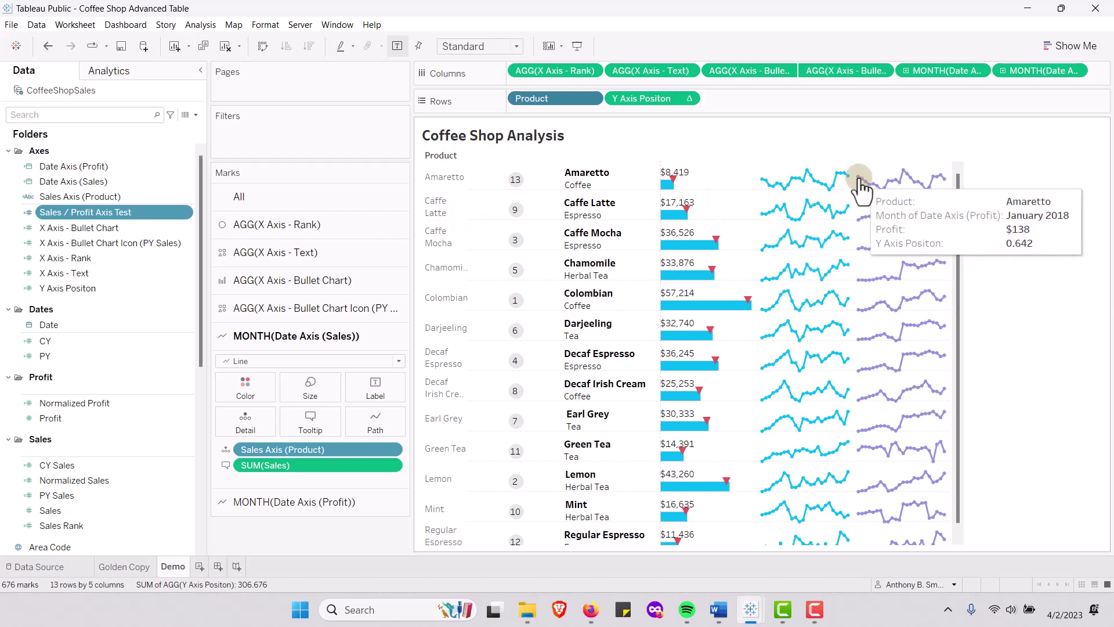
mouse_move(795, 191)
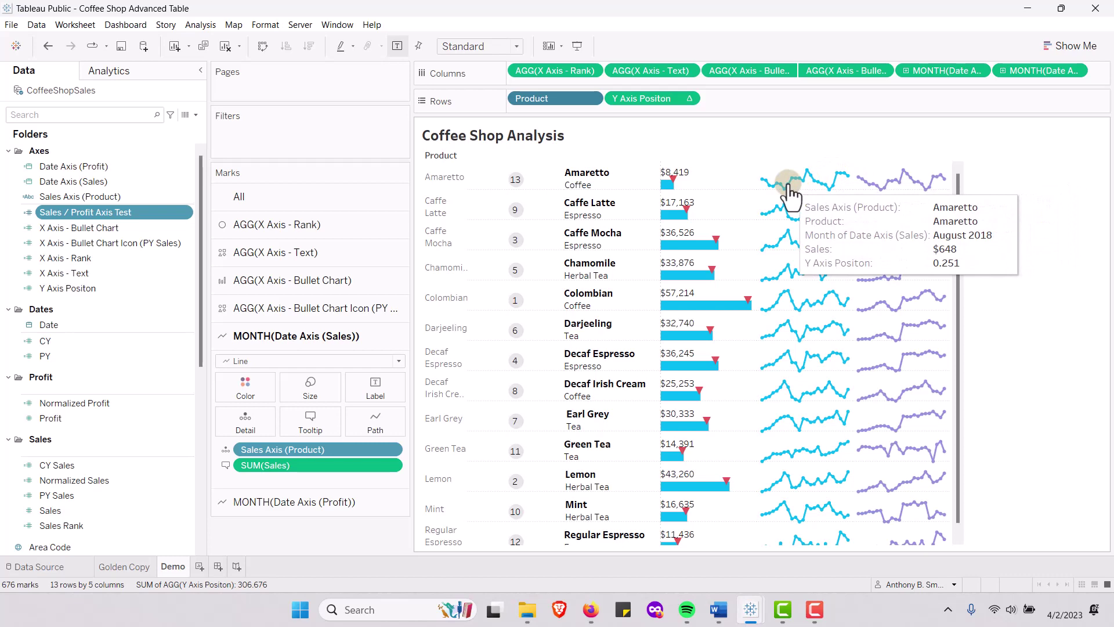
Review how the Sales / Profit Axis Test calculation compares the products and returns 1 or 0, and close its editor
right_click(91, 210)
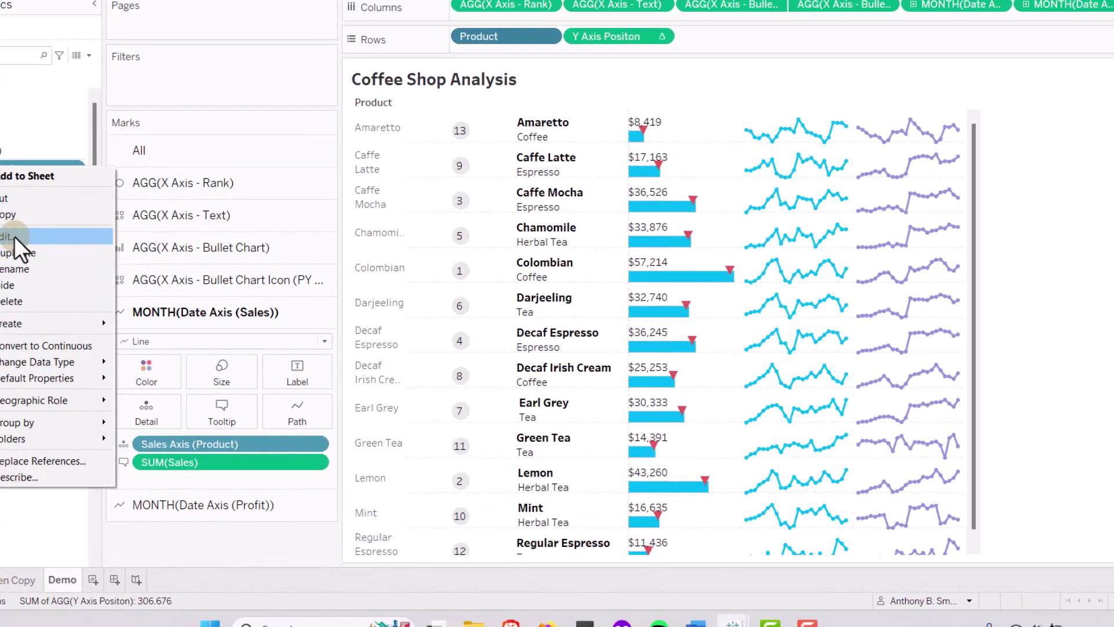
click(17, 236)
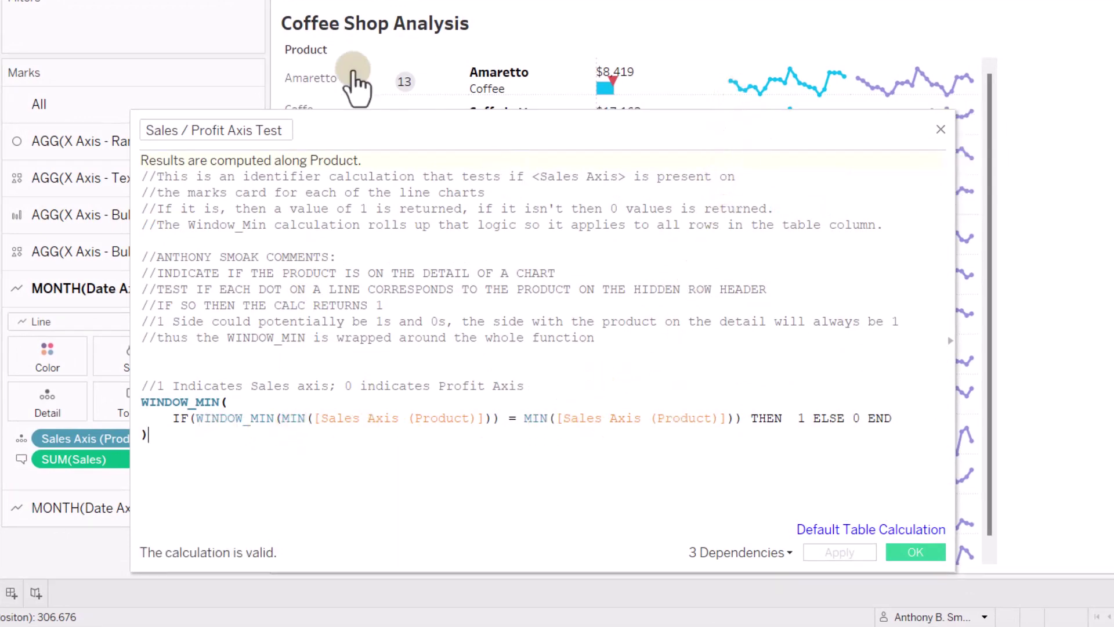
click(307, 78)
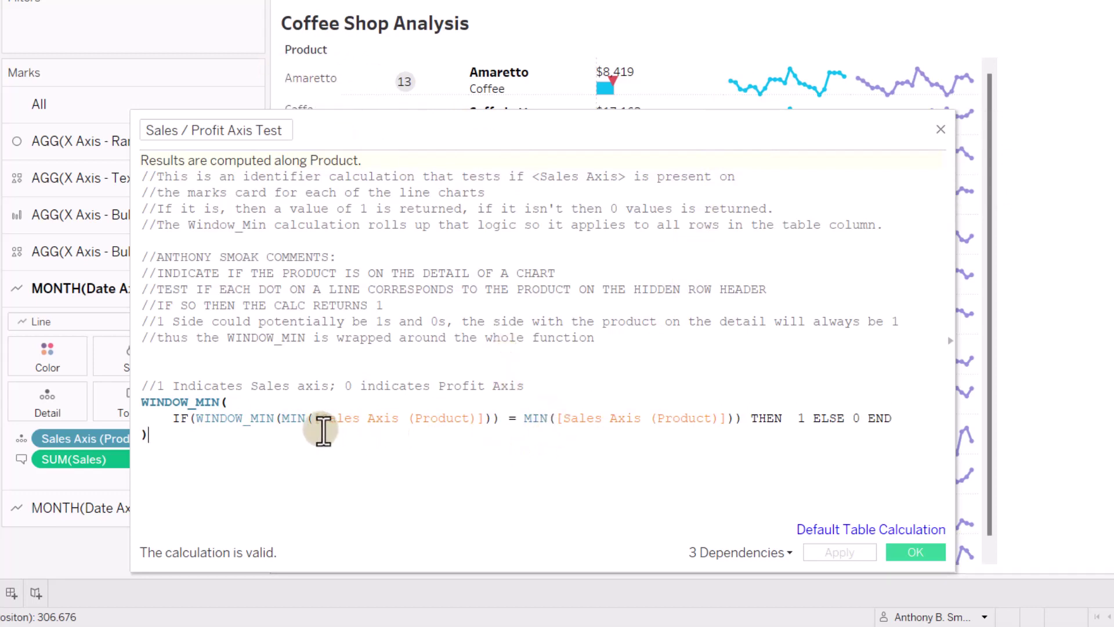
click(231, 429)
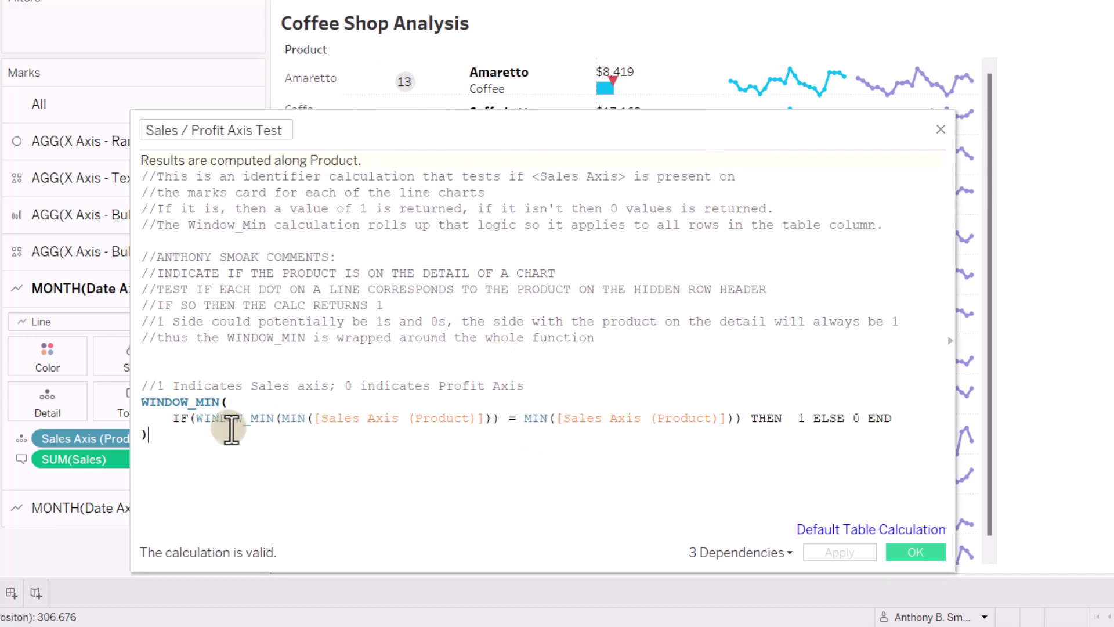
double_click(799, 419)
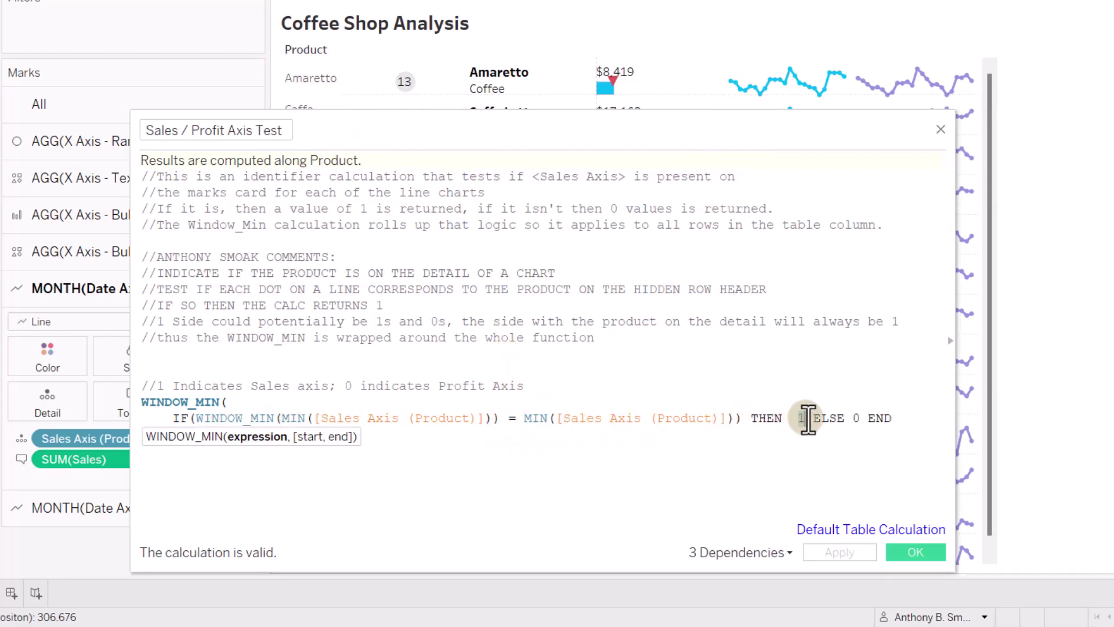
double_click(854, 419)
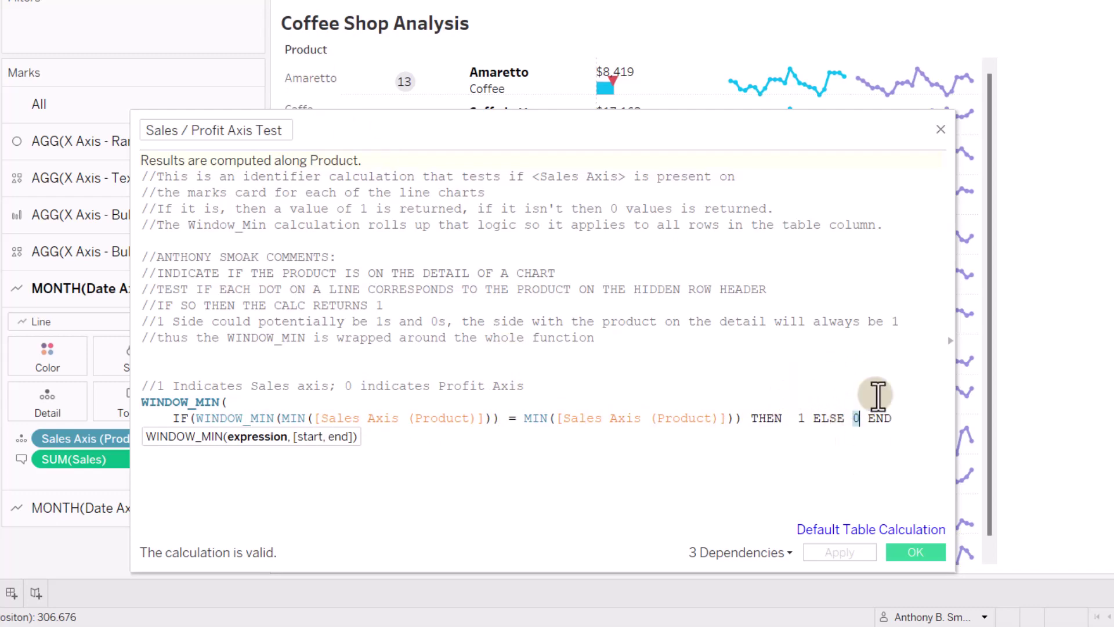
click(941, 129)
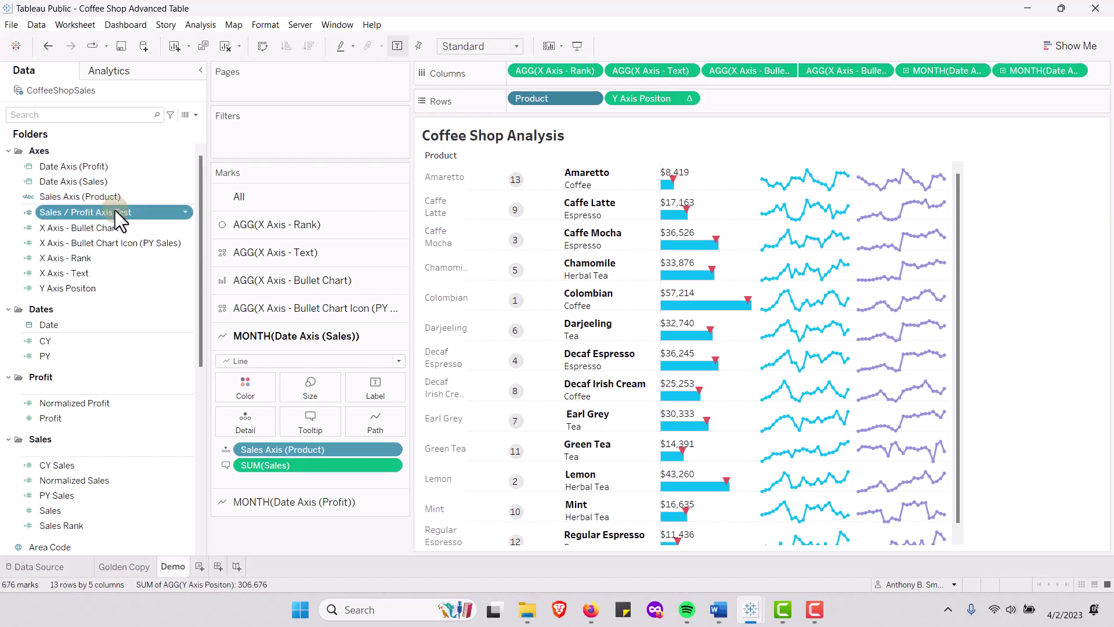
Review when Y Axis Positon uses Normalized Sales or Normalized Profit, and check the fields on the profit line's marks card
right_click(73, 289)
click(106, 347)
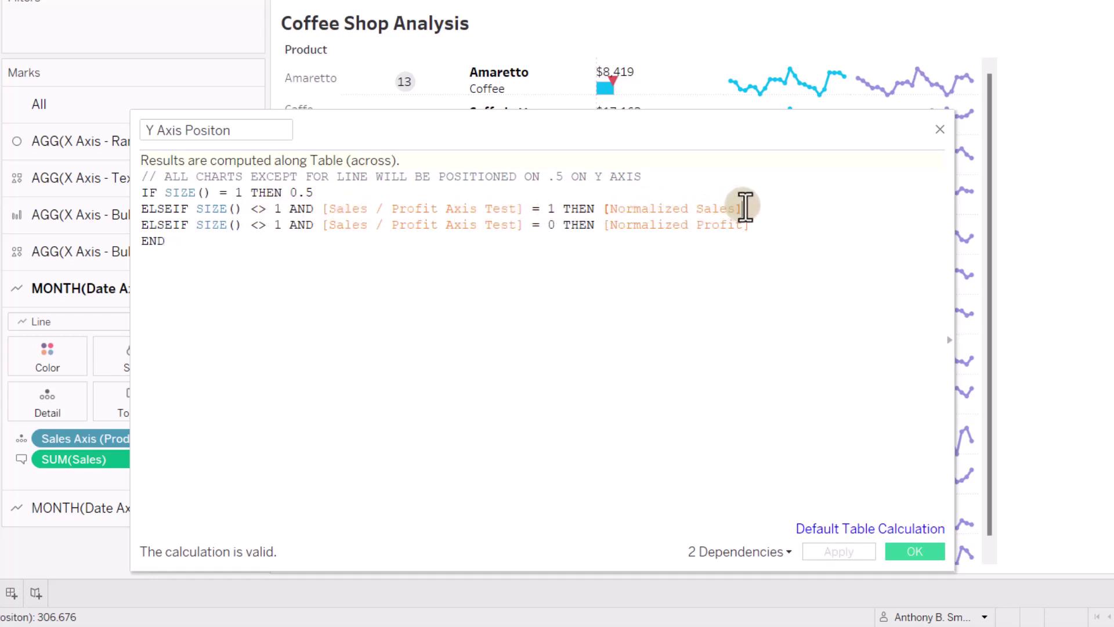
drag(745, 207, 620, 212)
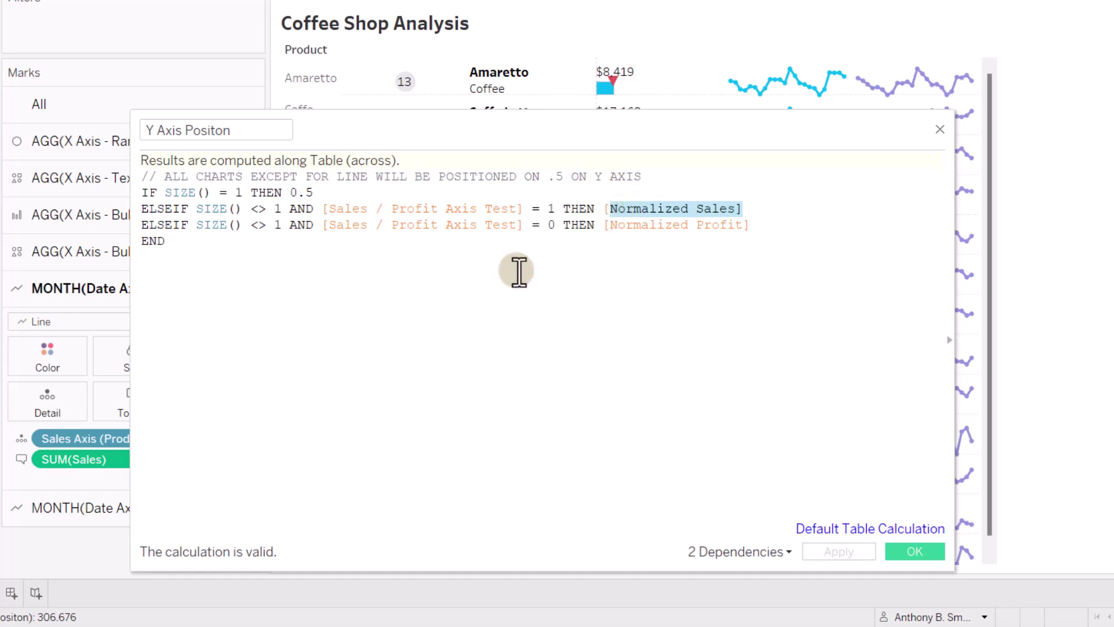
click(550, 225)
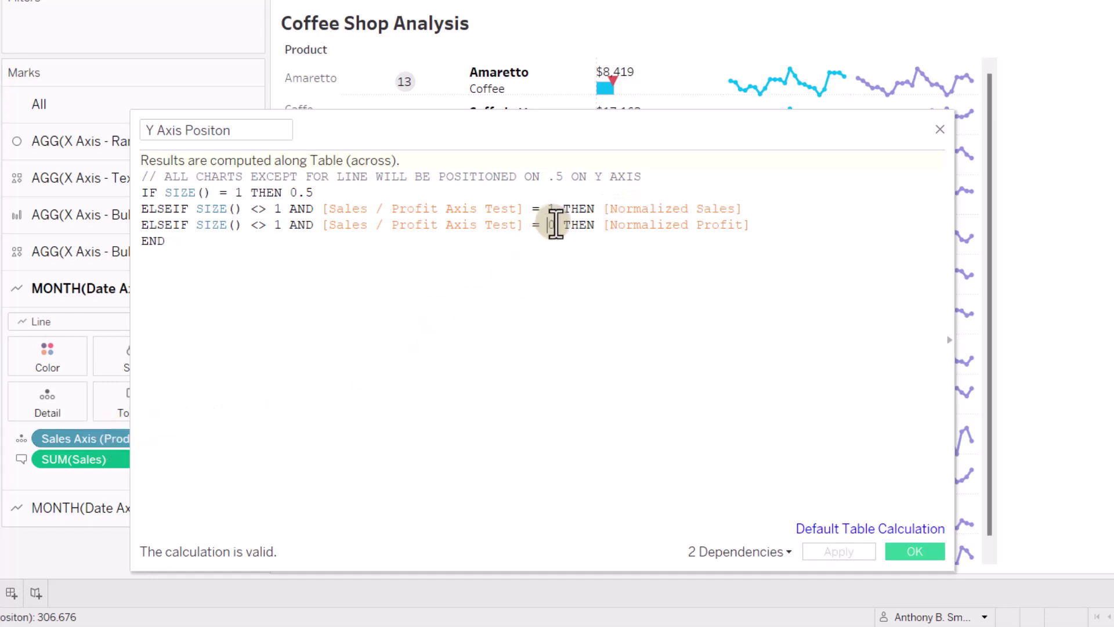
double_click(553, 225)
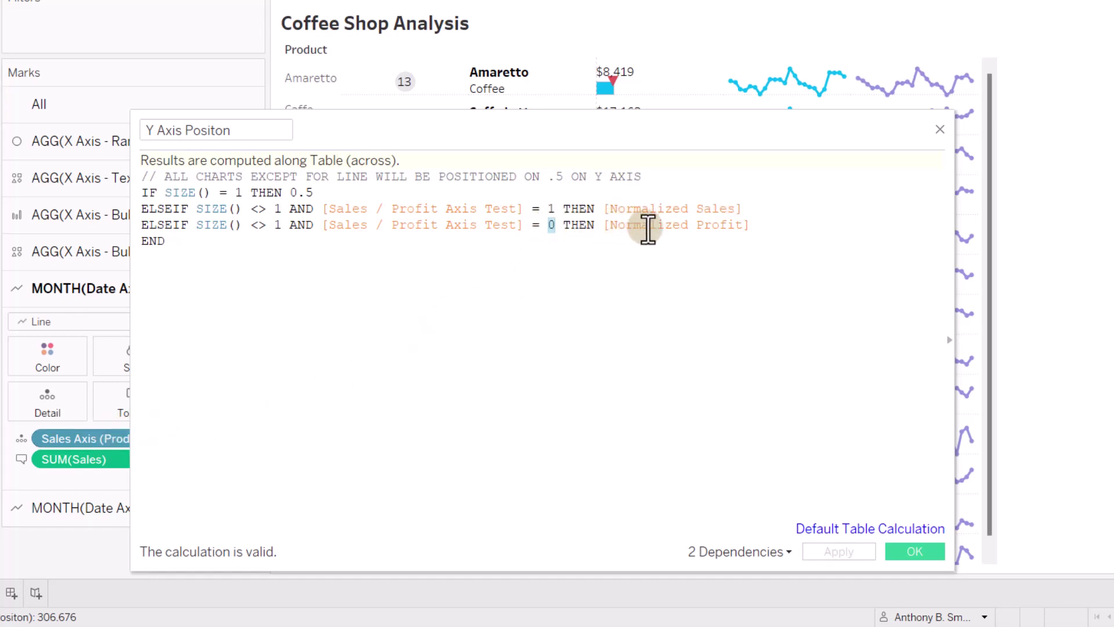
click(917, 554)
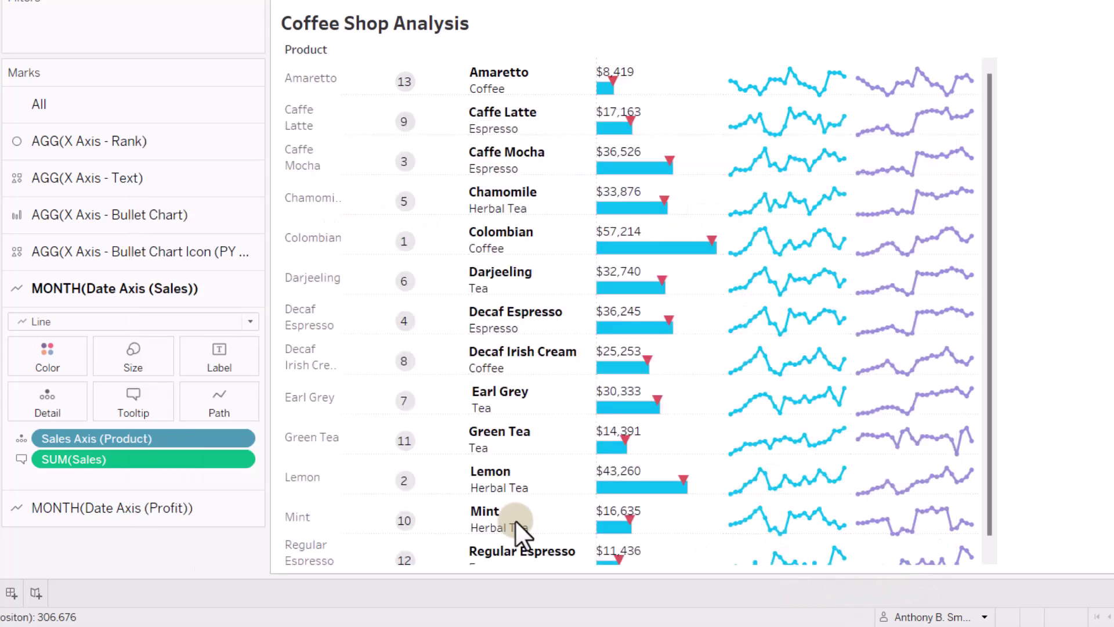
click(113, 508)
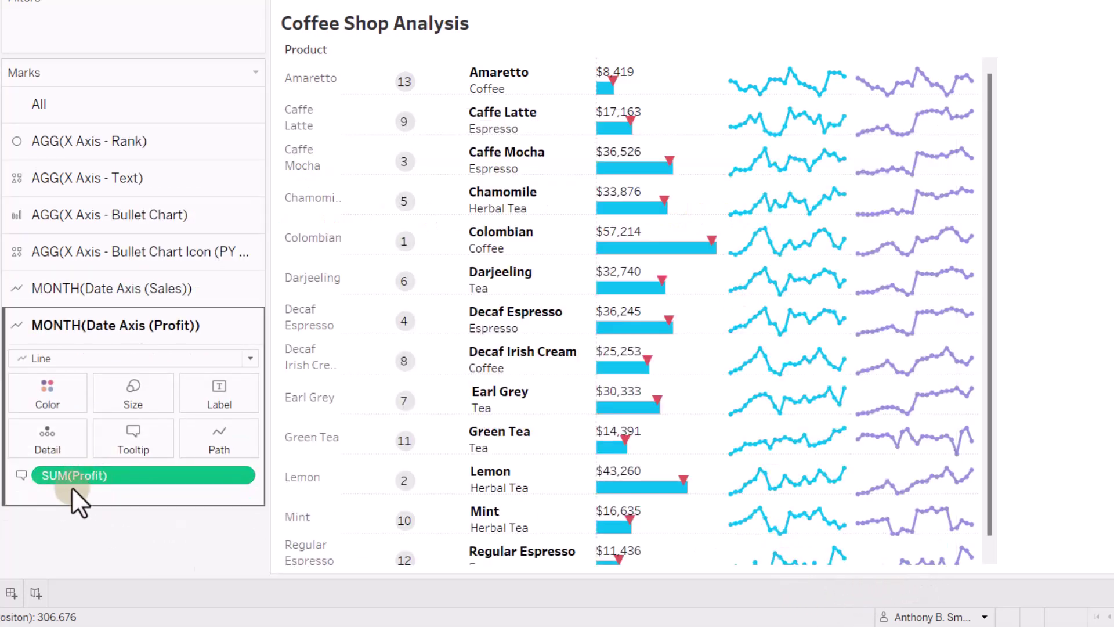
Label the sales and profit lines with Sales / Profit Axis Test to compare their values, and undo both labels
click(80, 295)
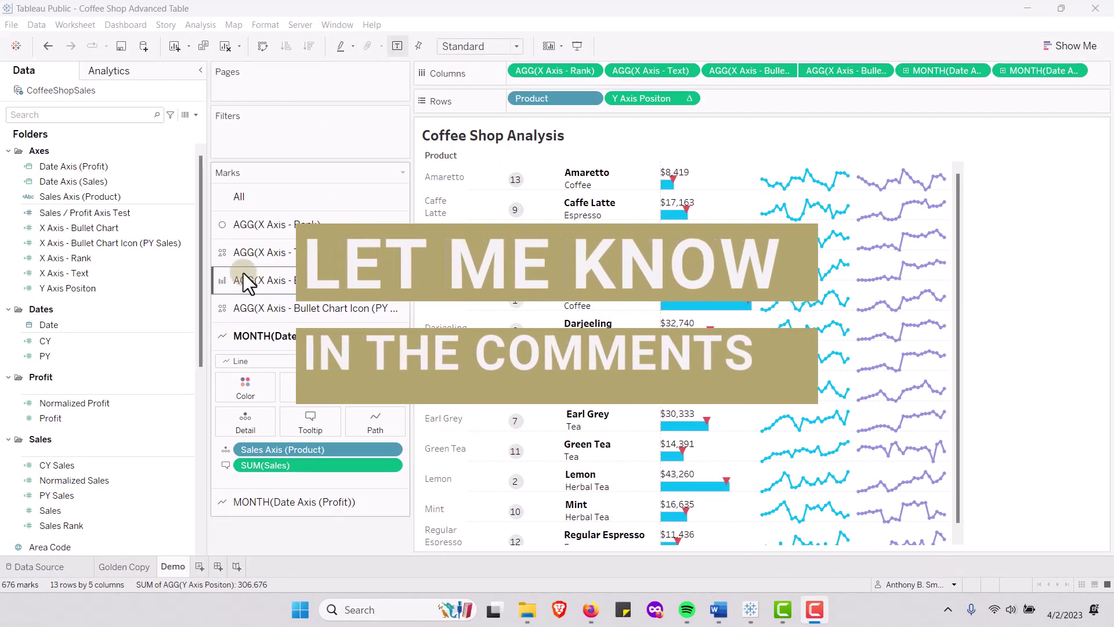
click(64, 213)
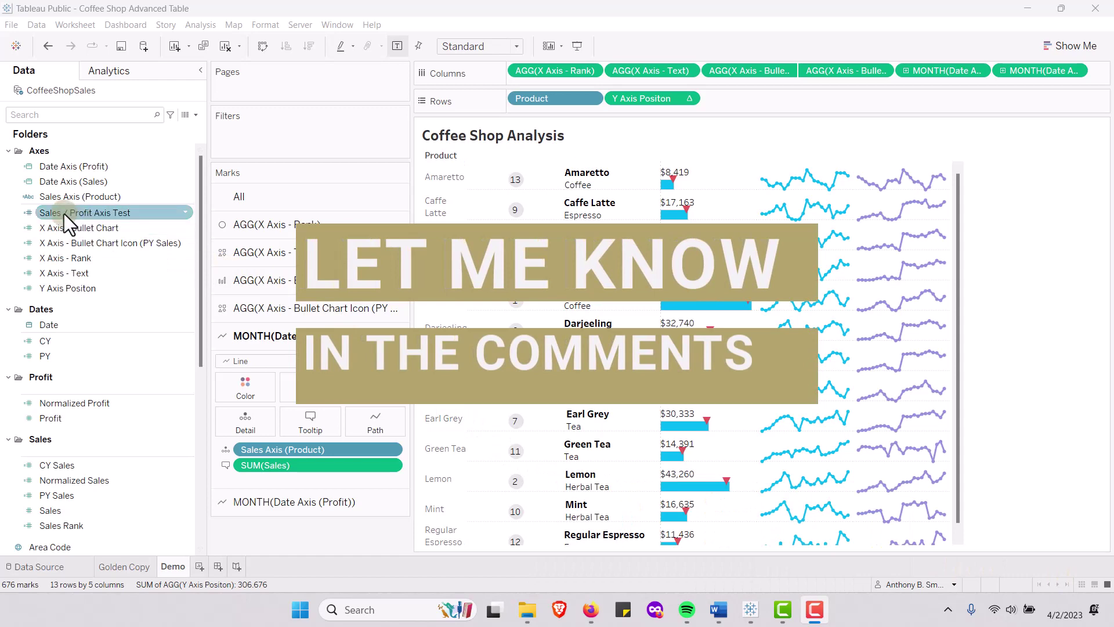
drag(67, 220, 363, 395)
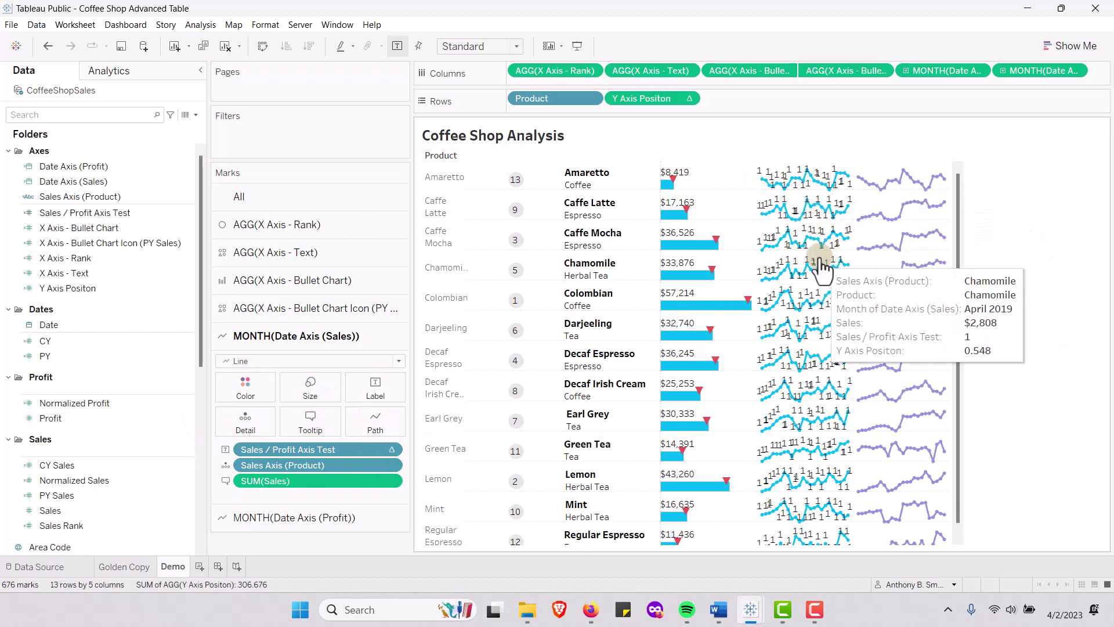
click(295, 518)
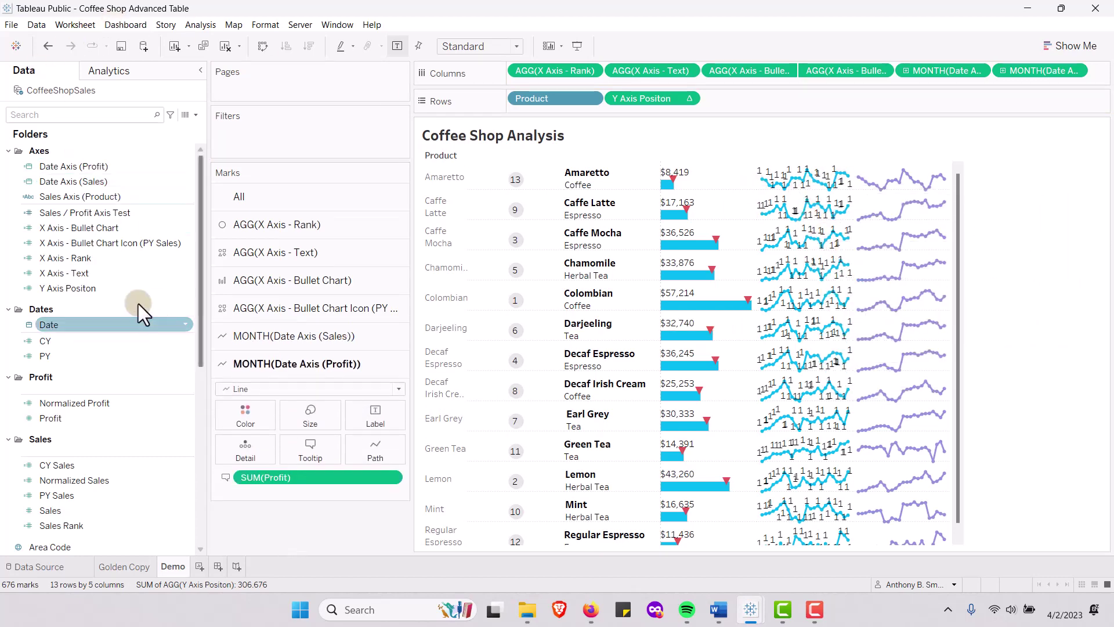
drag(86, 212, 375, 419)
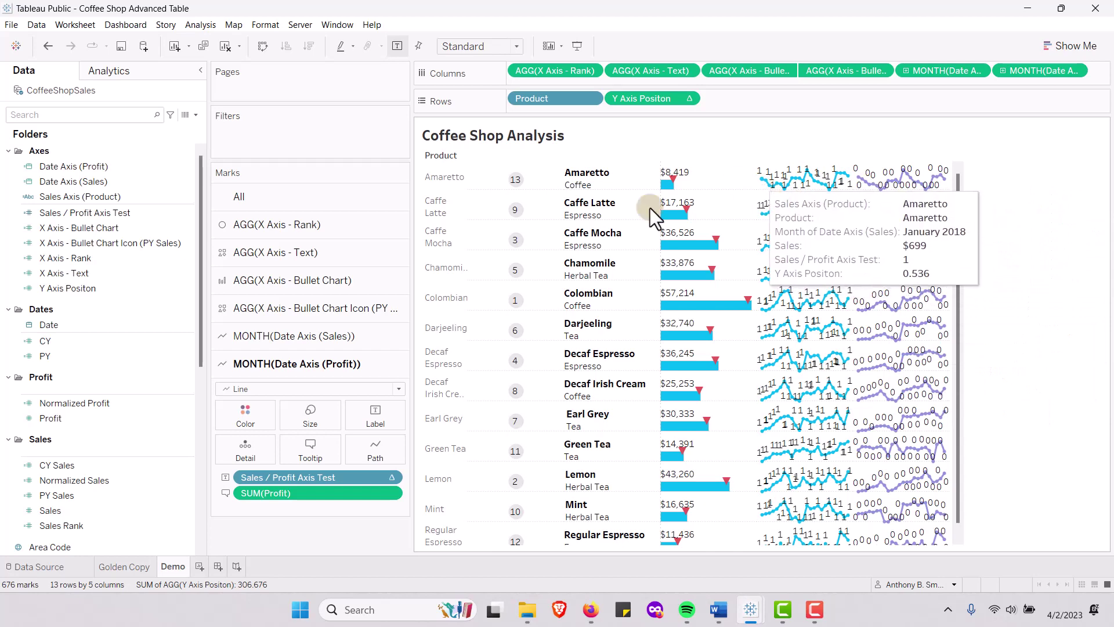
click(256, 335)
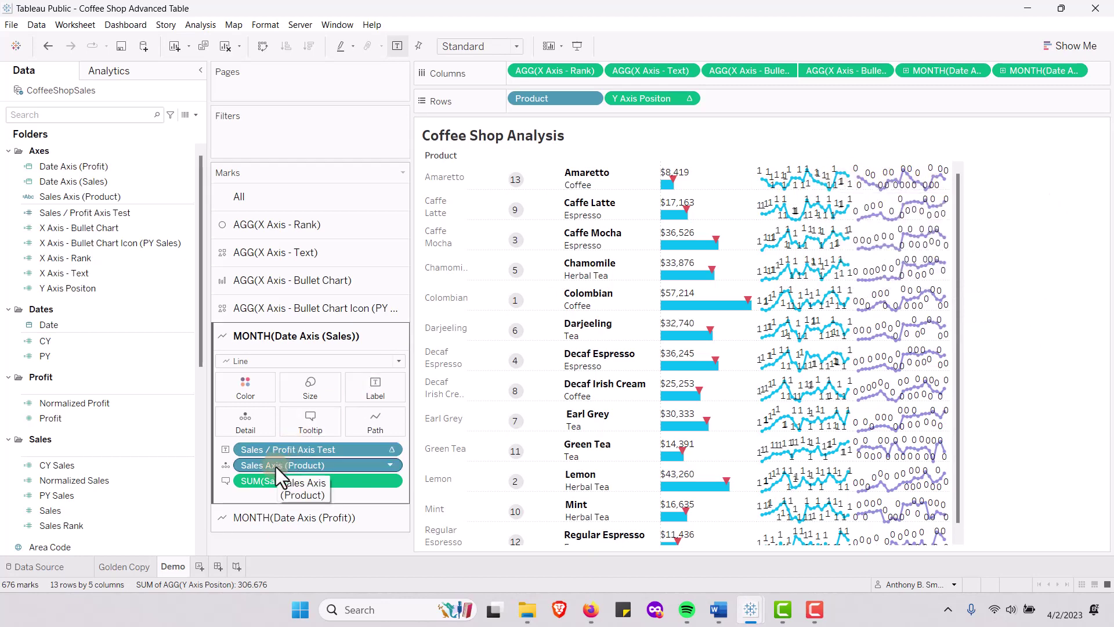
key(ctrl+z)
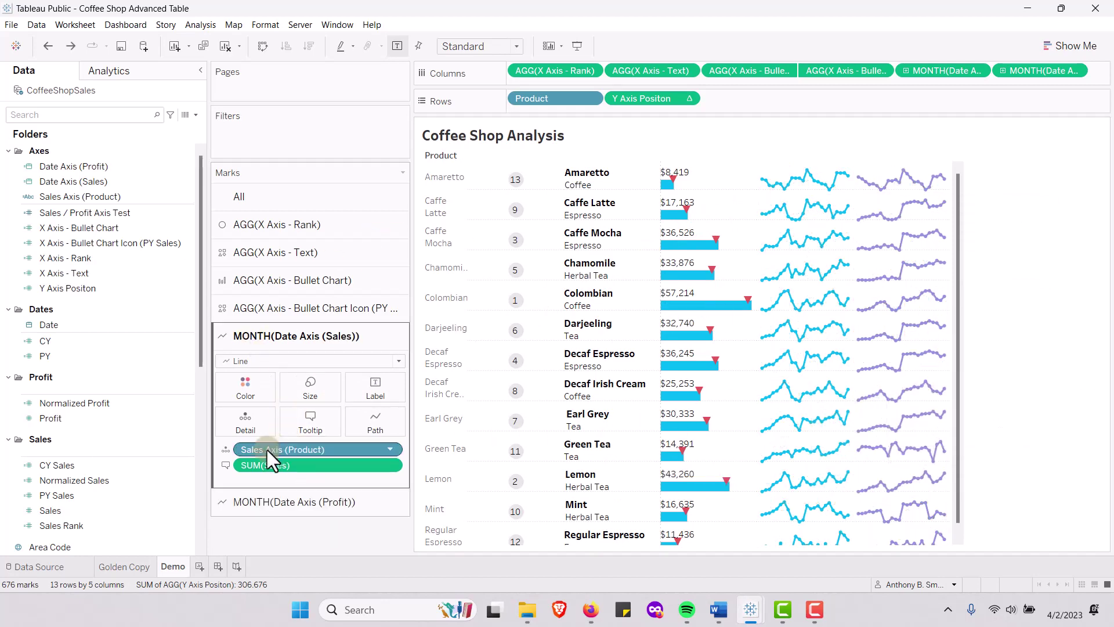
Remove Sales Axis (Product) from the sales line's Detail to compare both trend lines, and undo the removal
drag(257, 448, 281, 531)
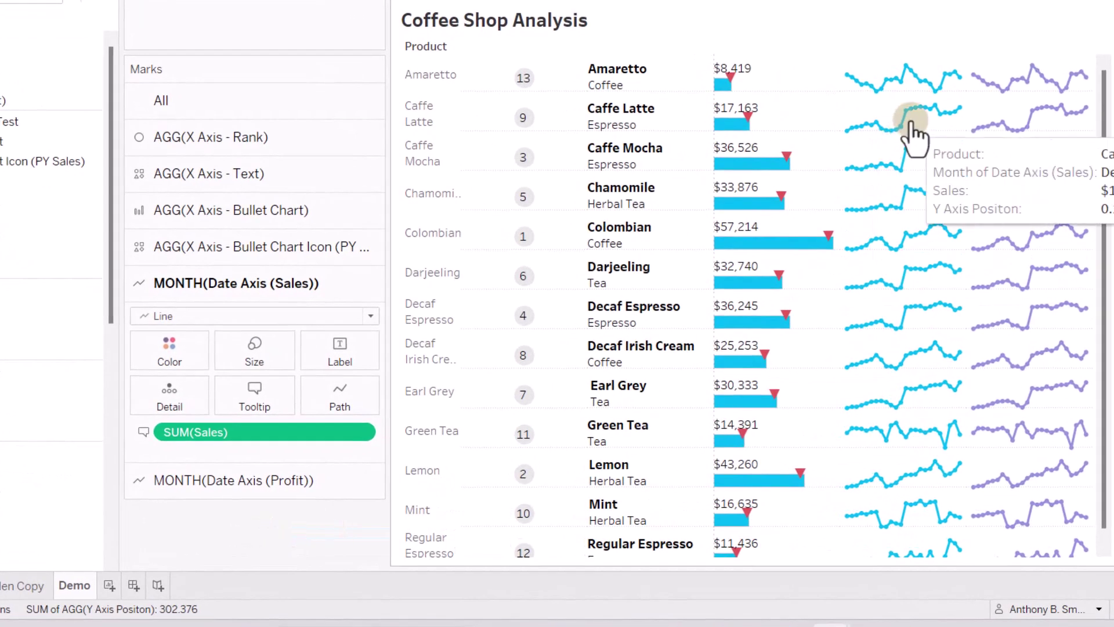
mouse_move(1006, 123)
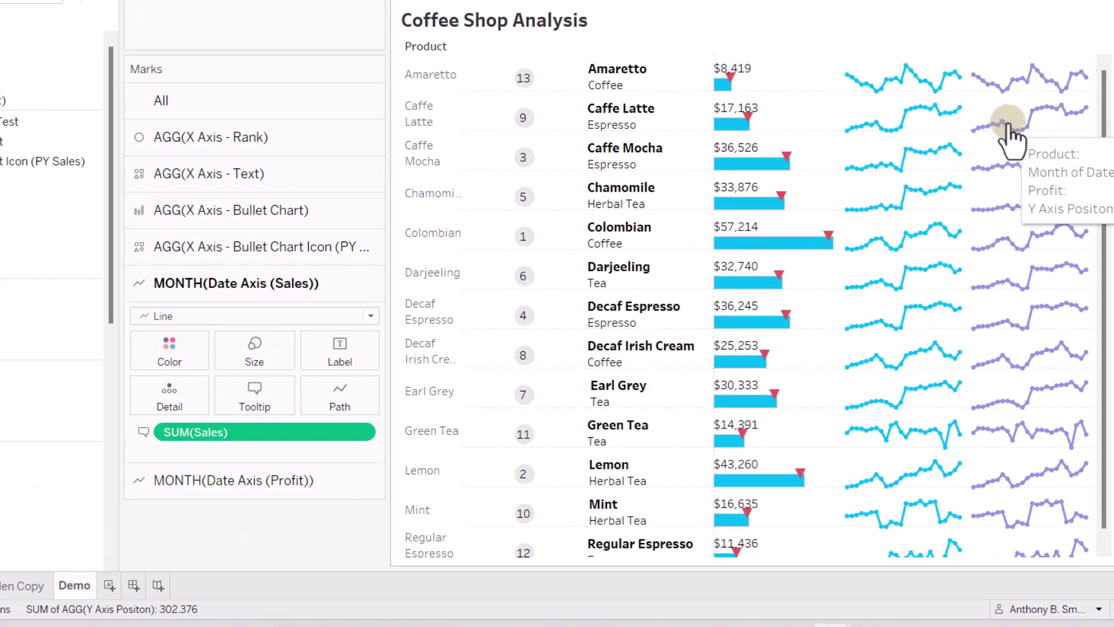
key(ctrl+z)
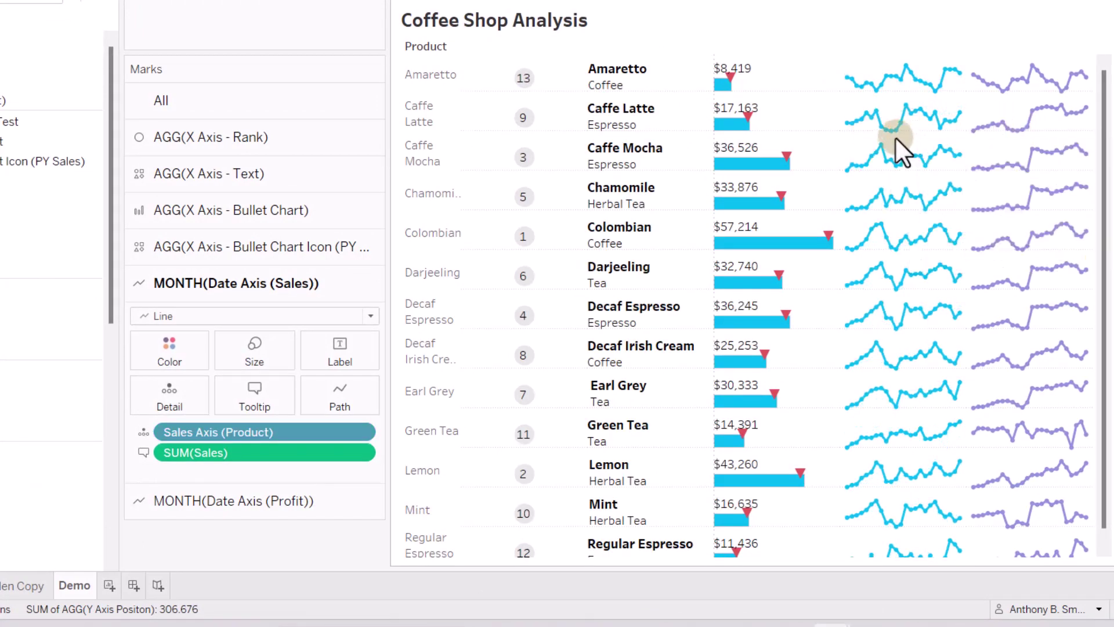
Compare the Amaretto sales and profit lines and display the finished sheet in presentation mode
mouse_move(865, 87)
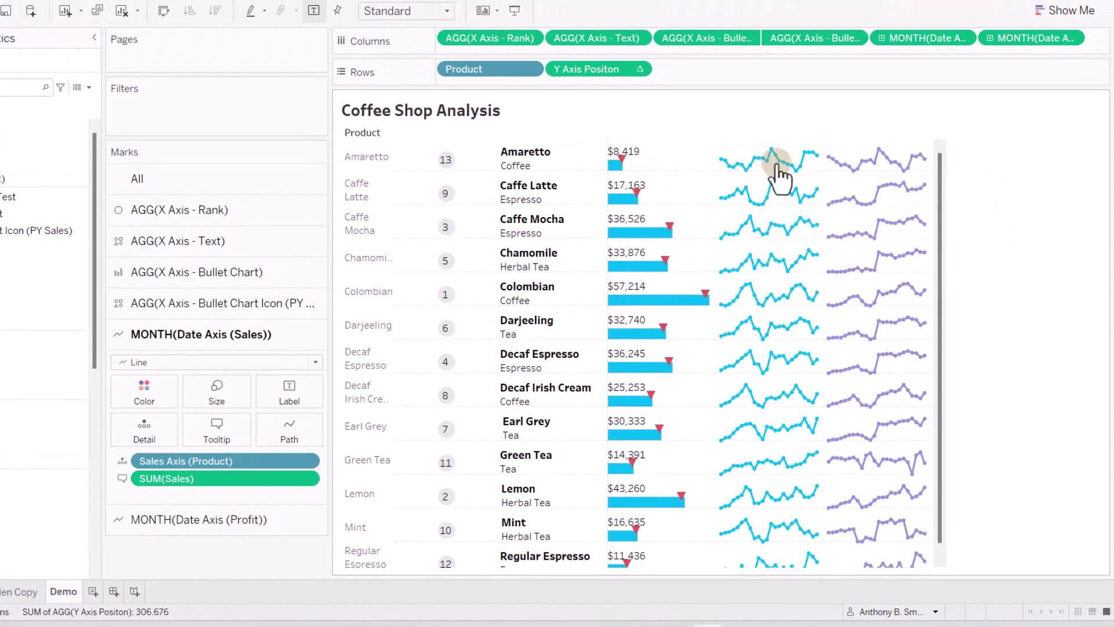
mouse_move(879, 163)
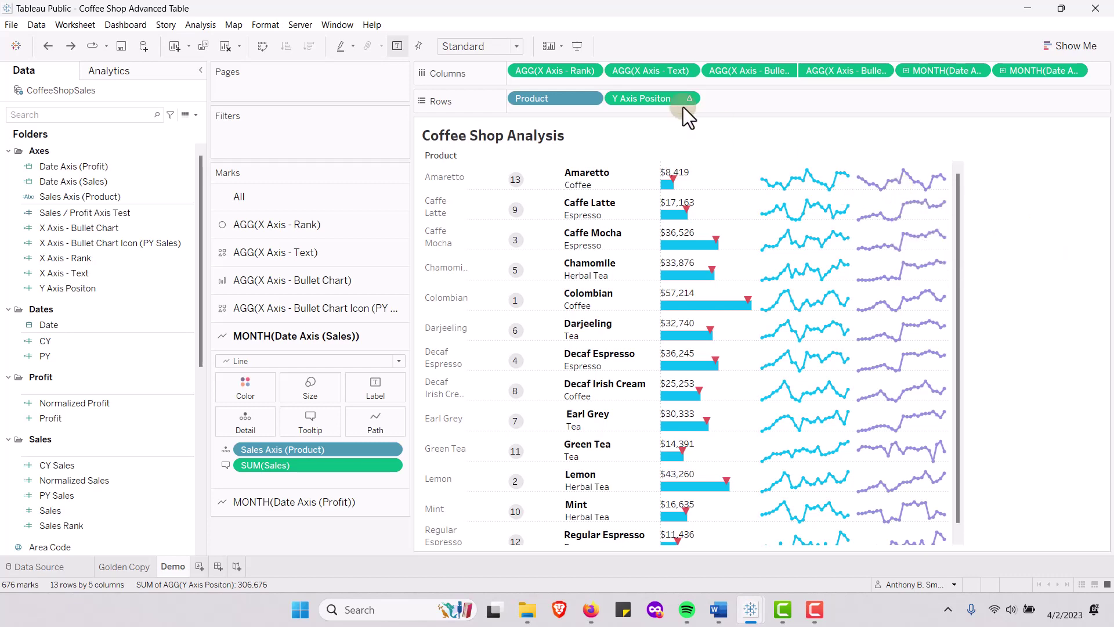
click(578, 45)
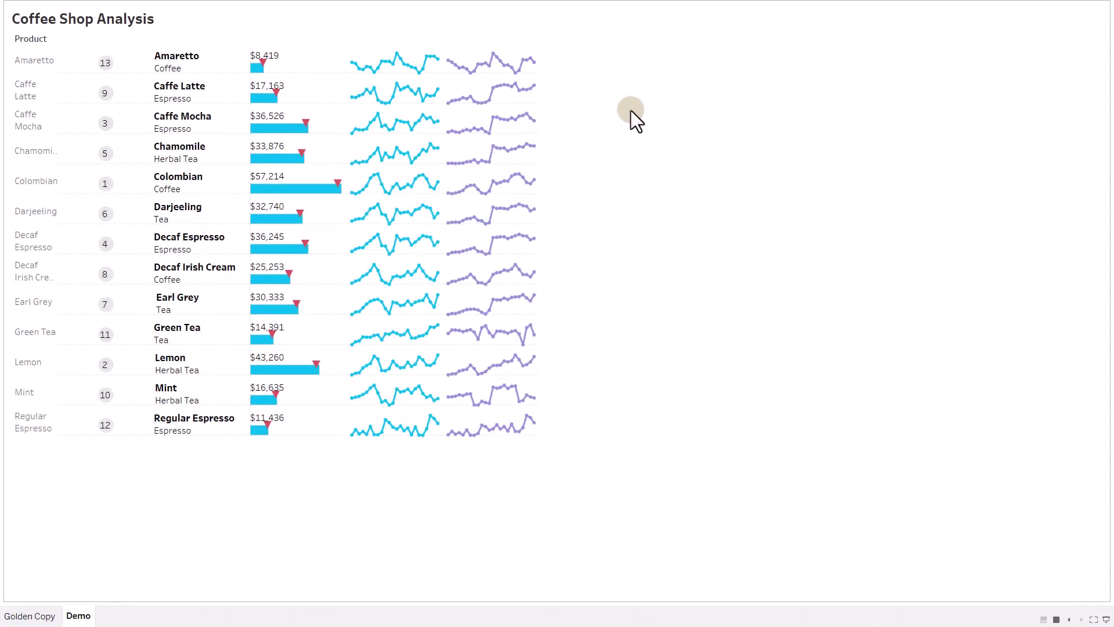